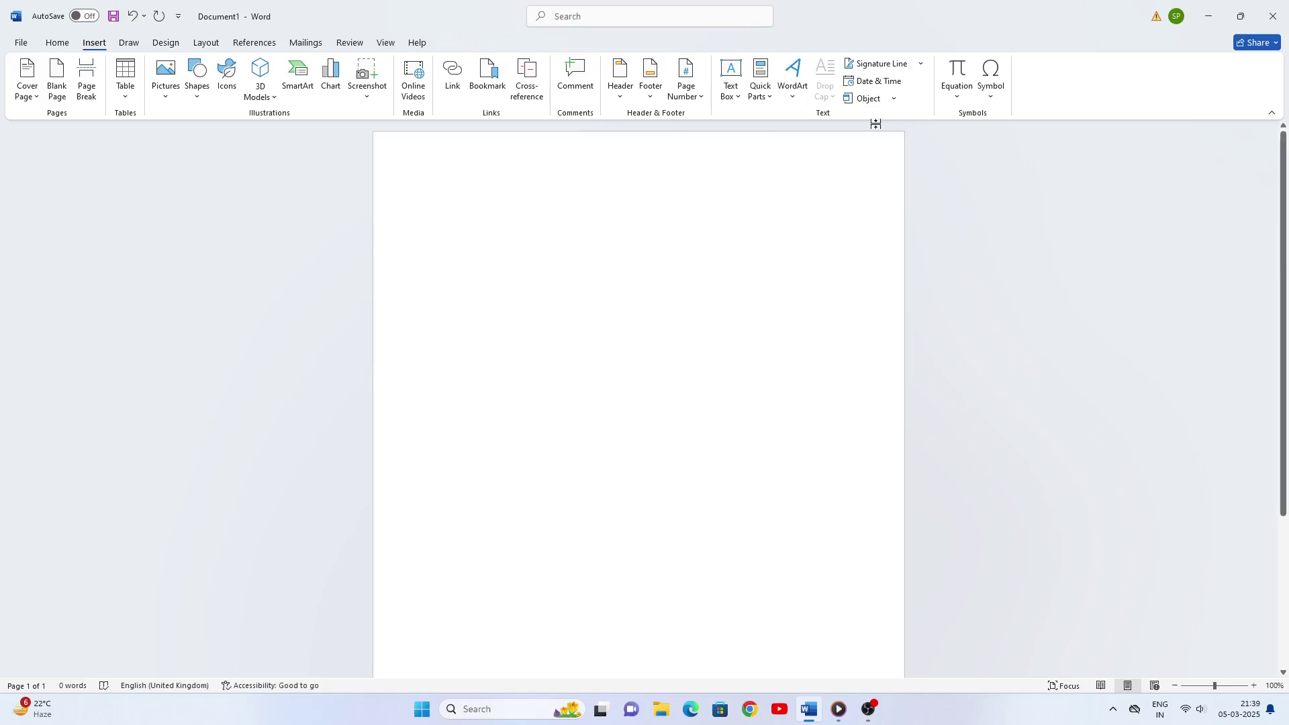
Step: Insert a Simple Text Box and set its text fill to standard red
click(740, 98)
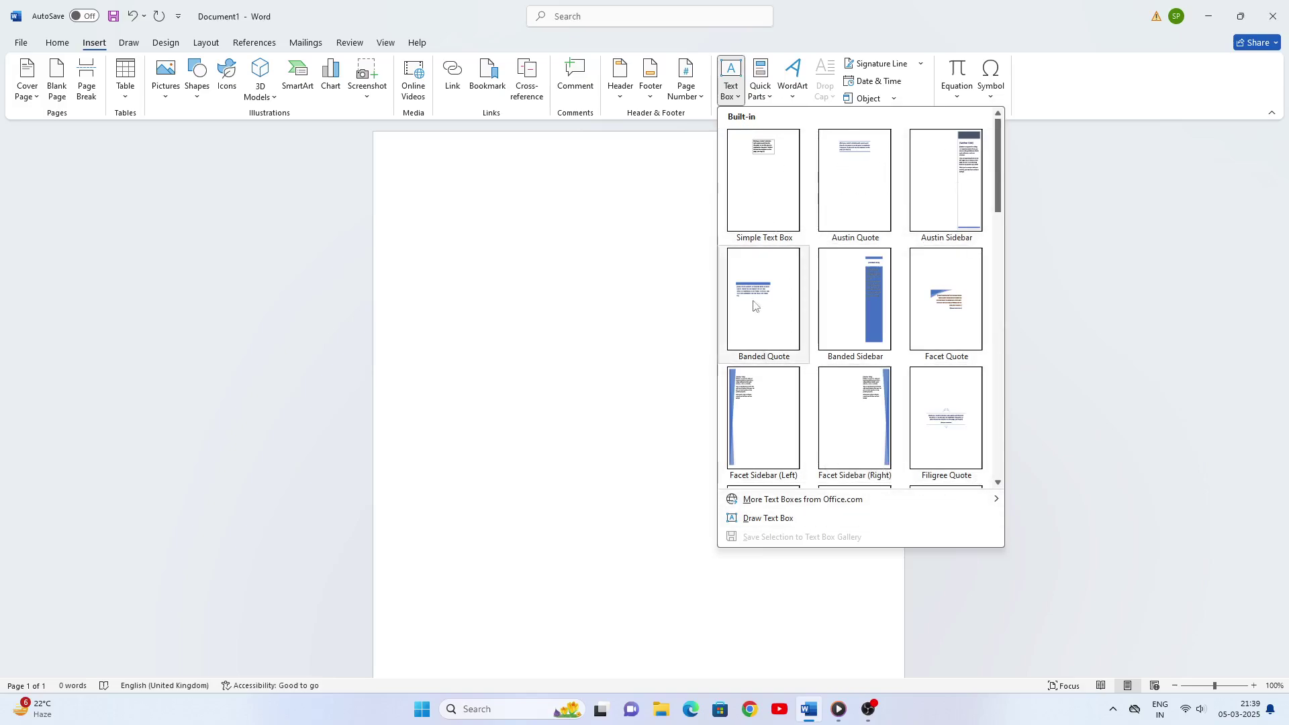
click(768, 194)
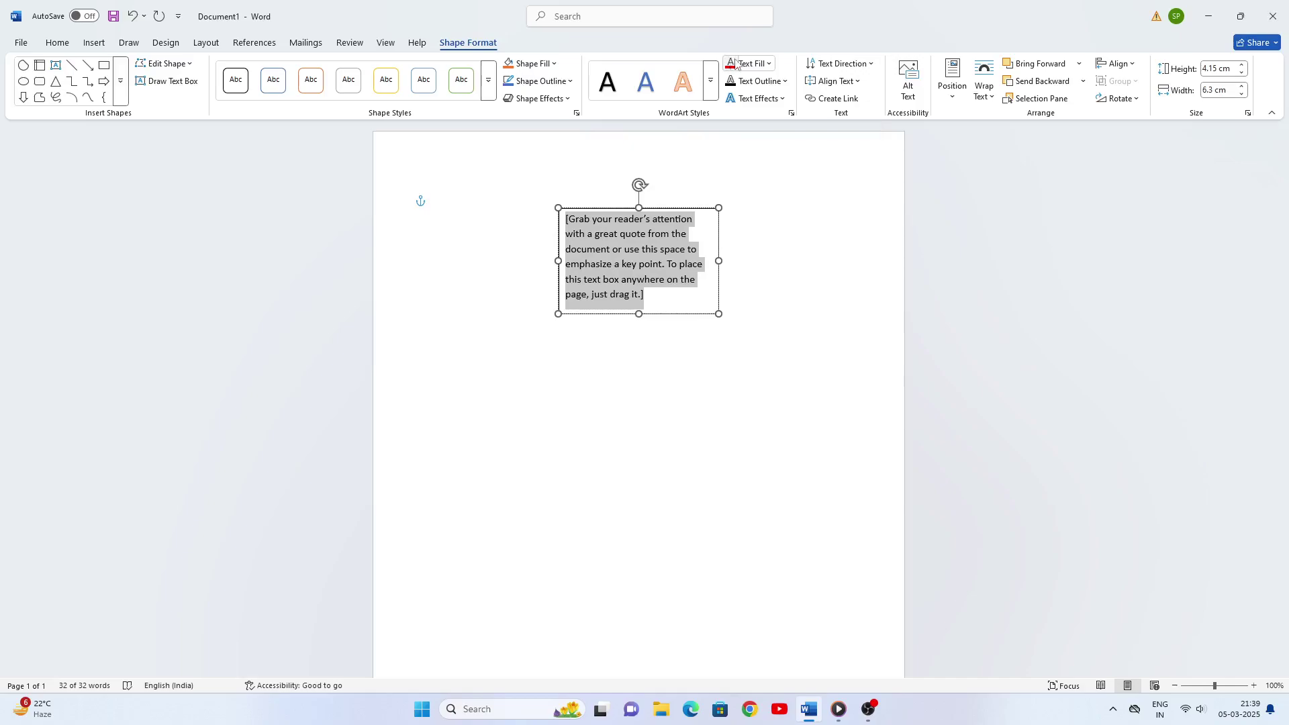
click(768, 64)
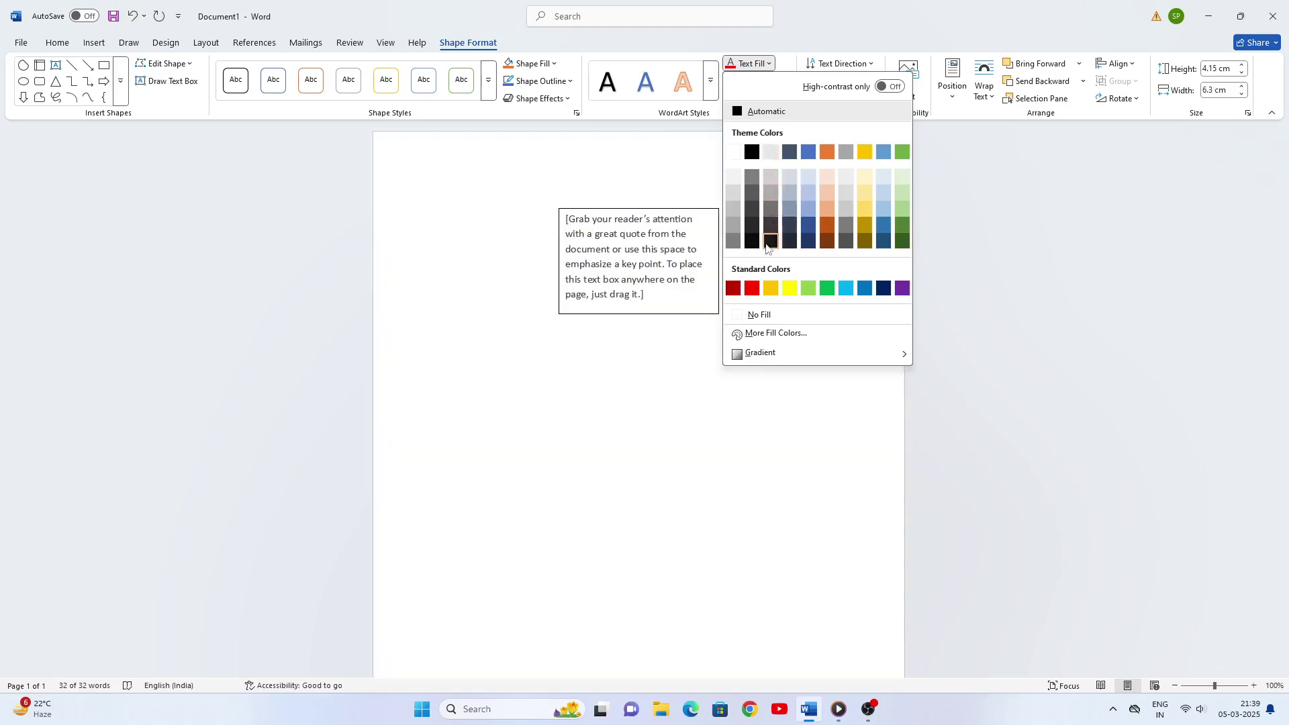
click(751, 288)
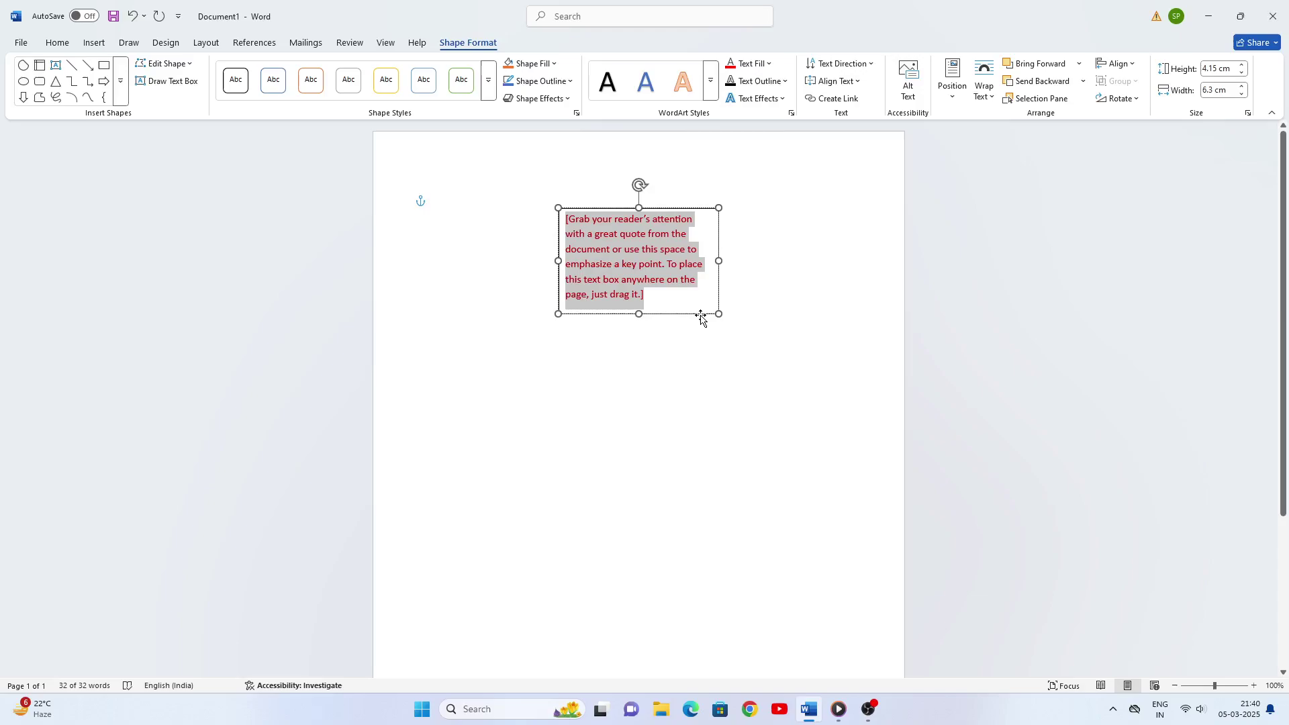
Step: Preview the reflection, glow, bevel, 3-D rotation and transform text effects on the text box
click(776, 101)
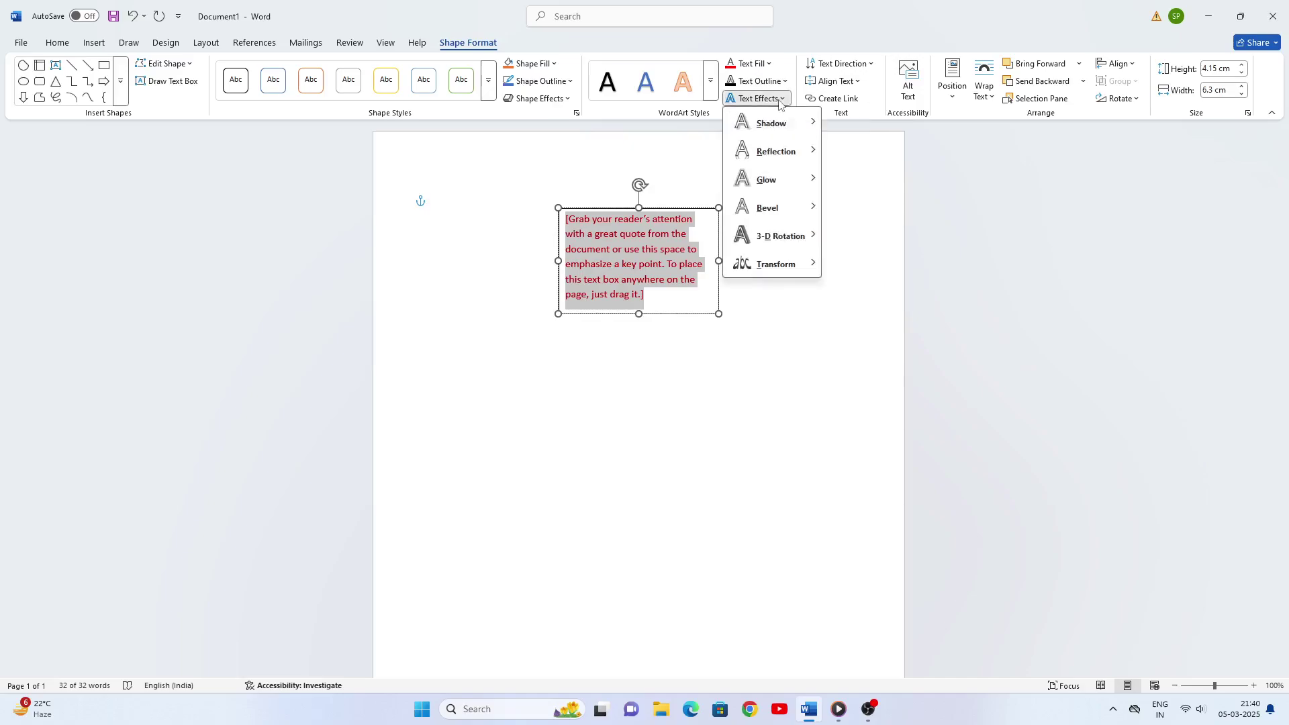
mouse_move(781, 129)
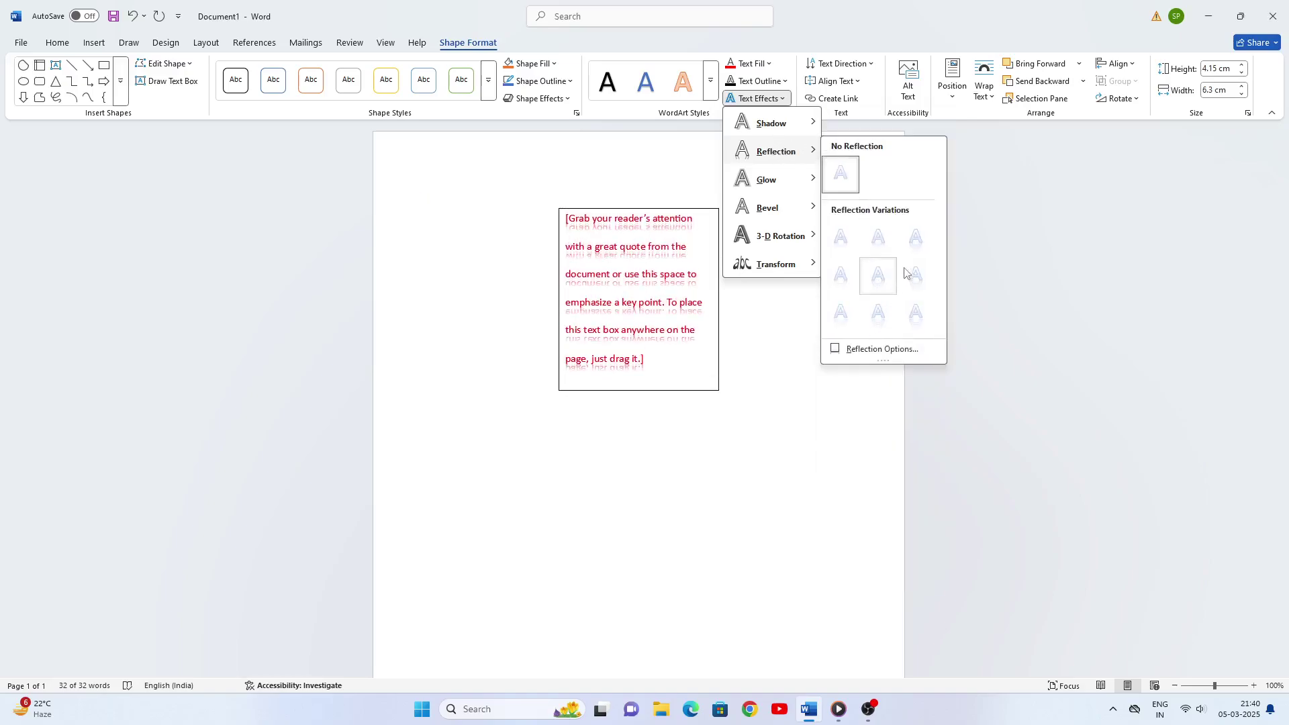
mouse_move(777, 183)
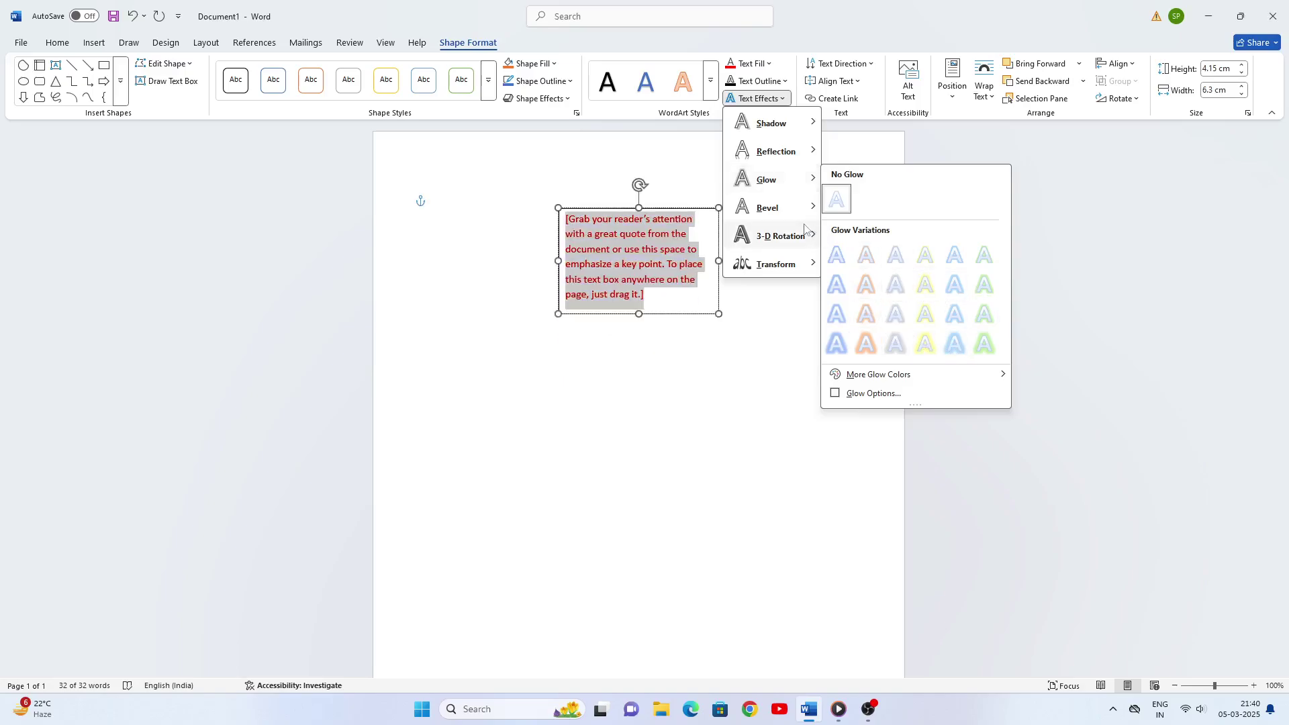
mouse_move(770, 209)
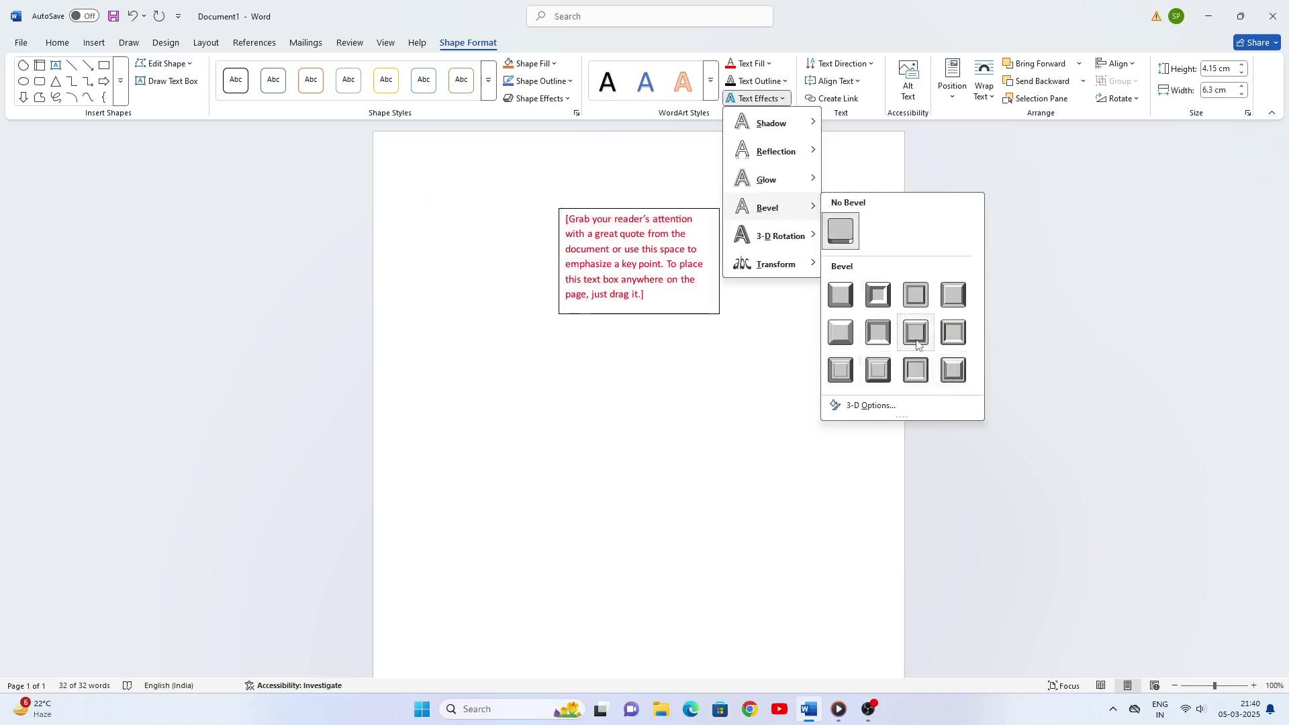
mouse_move(786, 239)
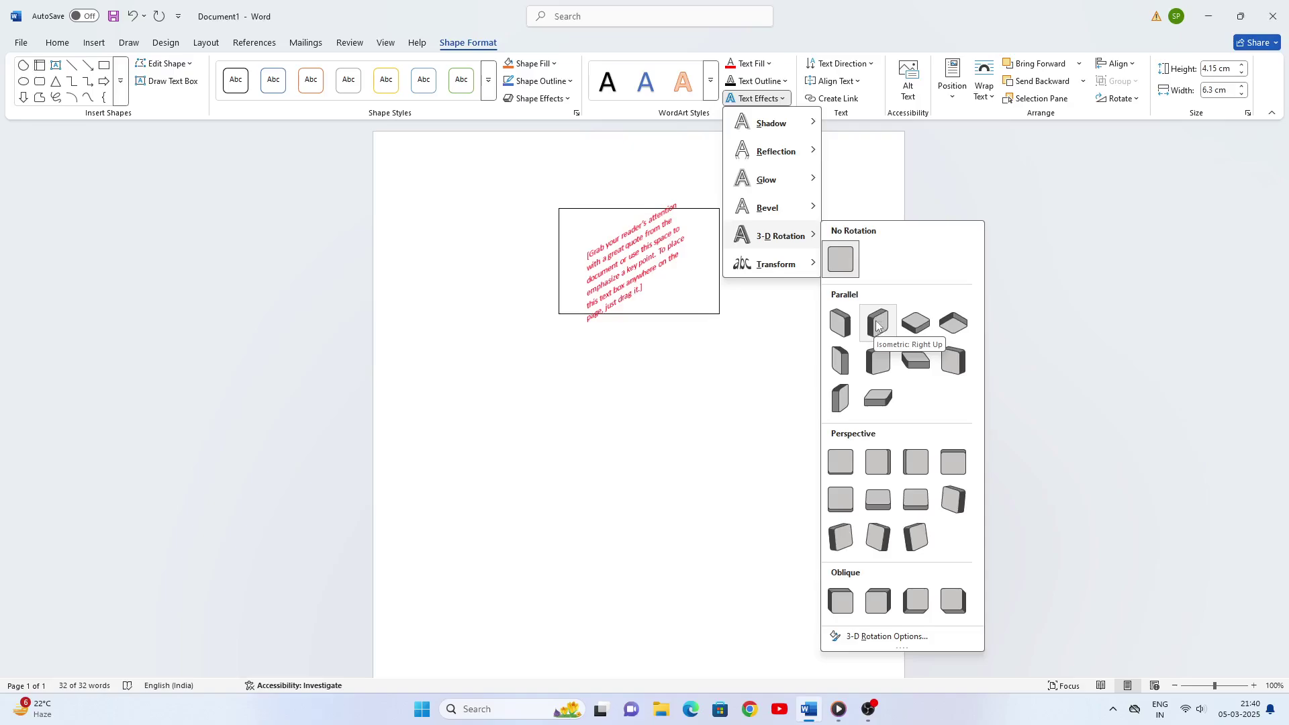
mouse_move(790, 268)
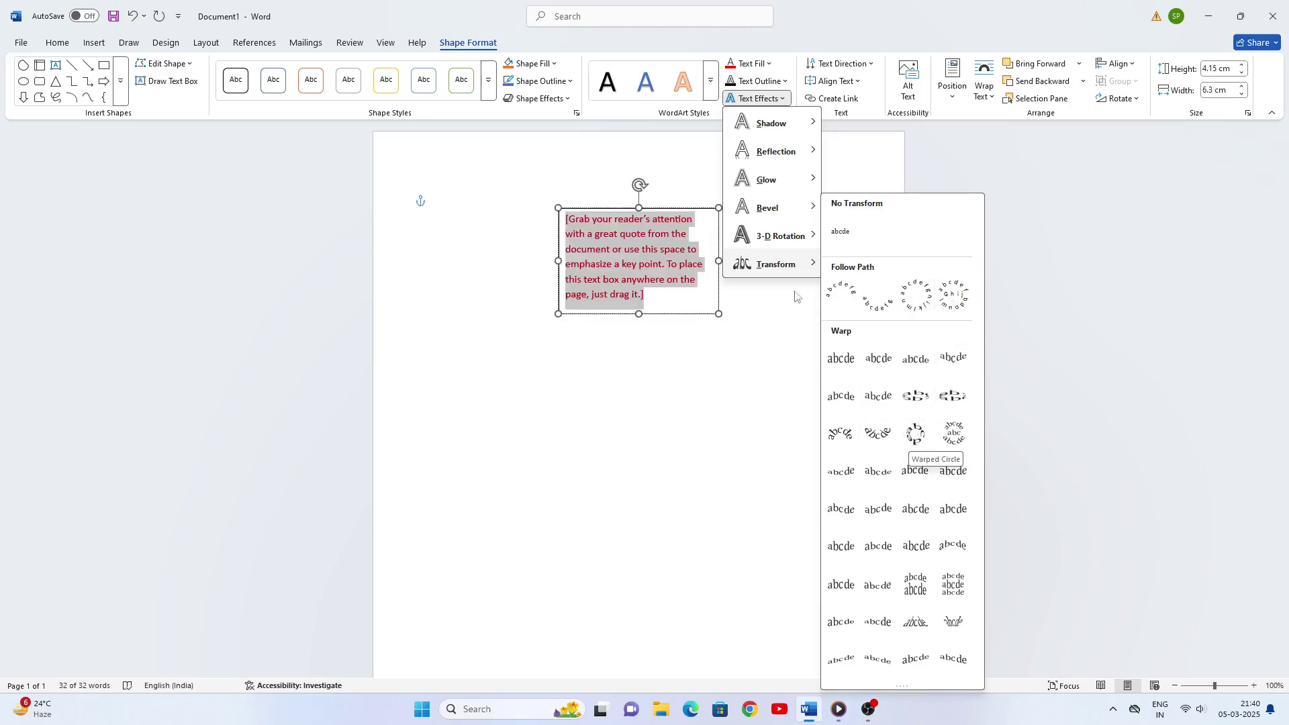
click(742, 356)
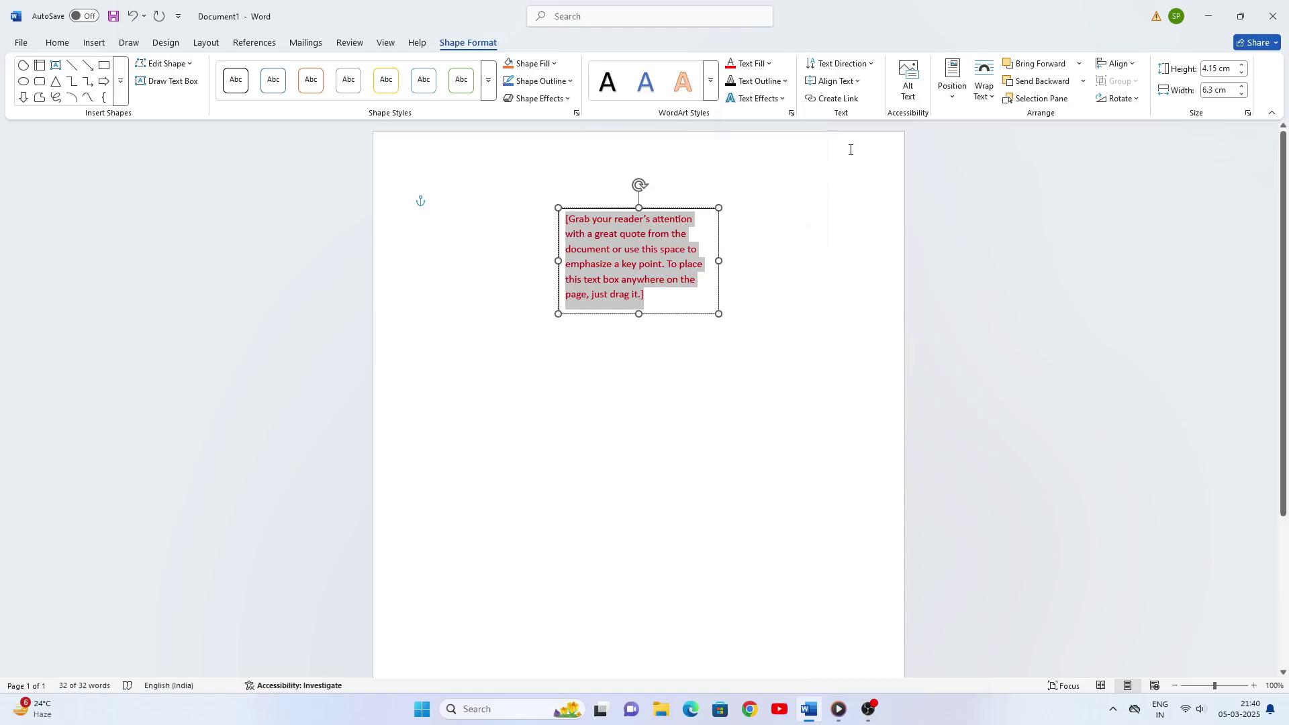
Step: Review the text direction, text alignment and position options available for the text box
click(871, 64)
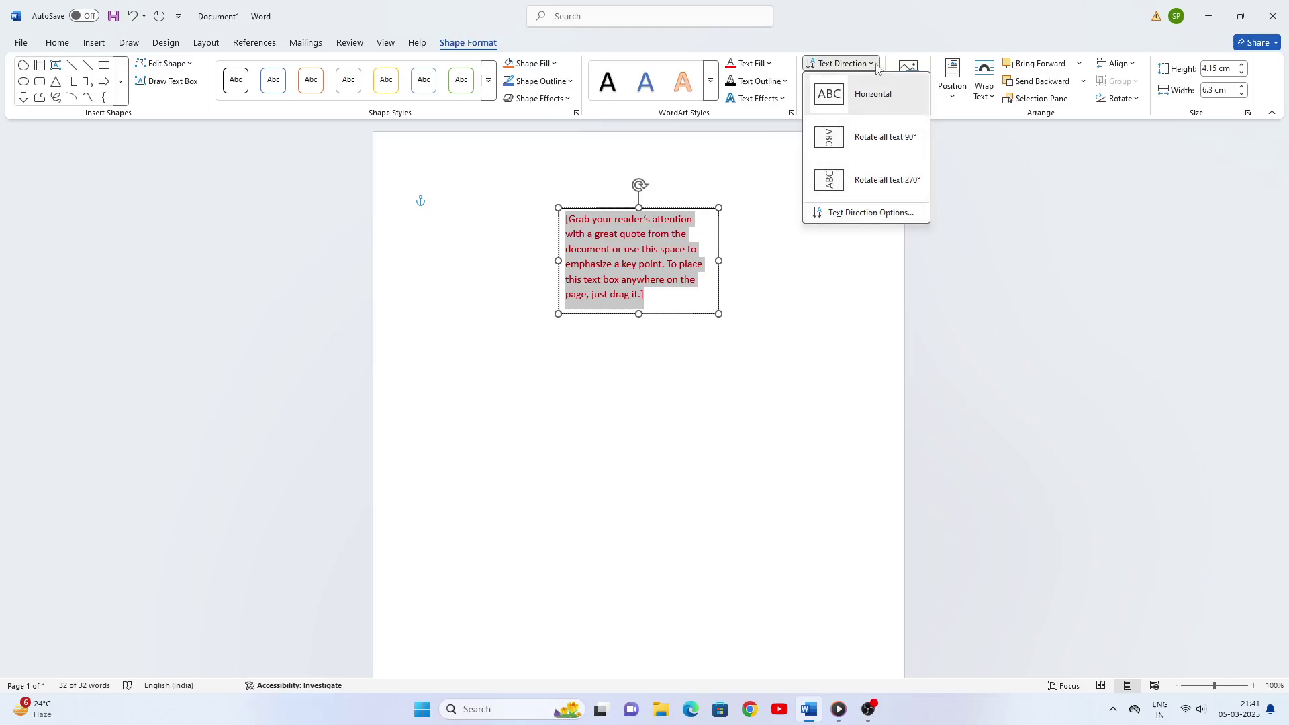
click(875, 65)
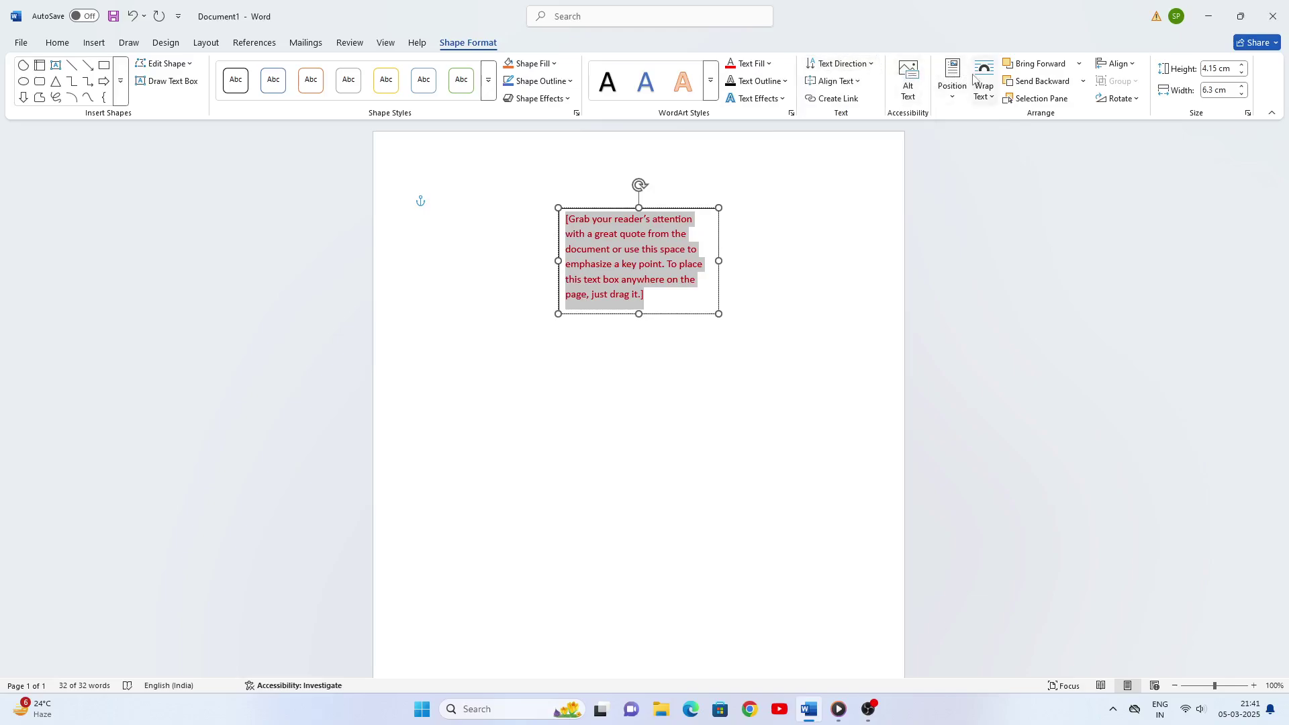
click(836, 81)
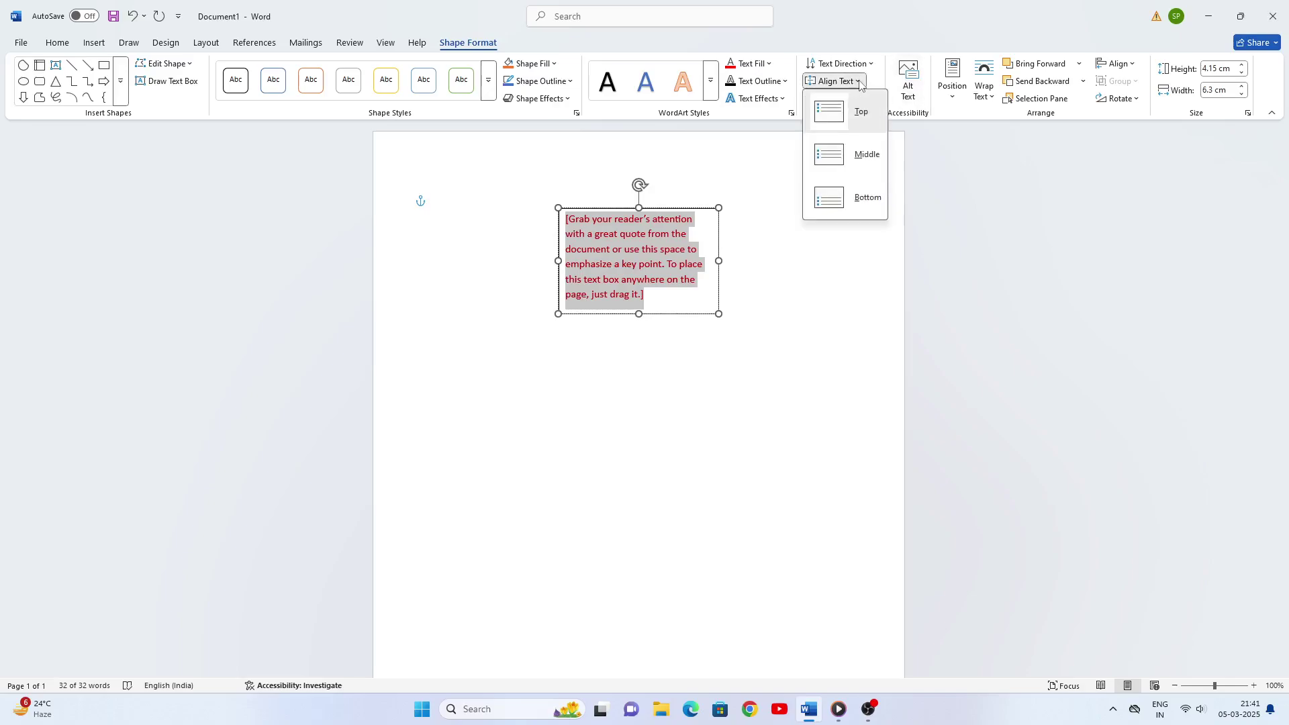
click(863, 79)
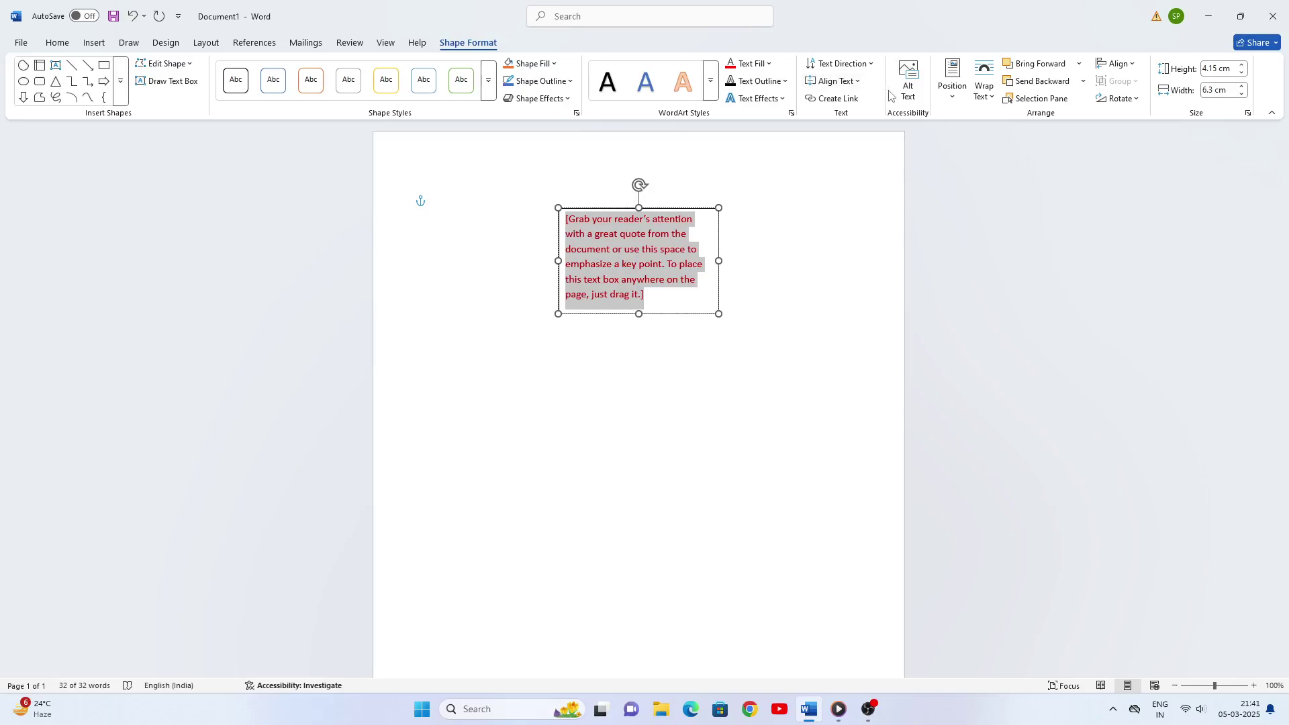
click(859, 82)
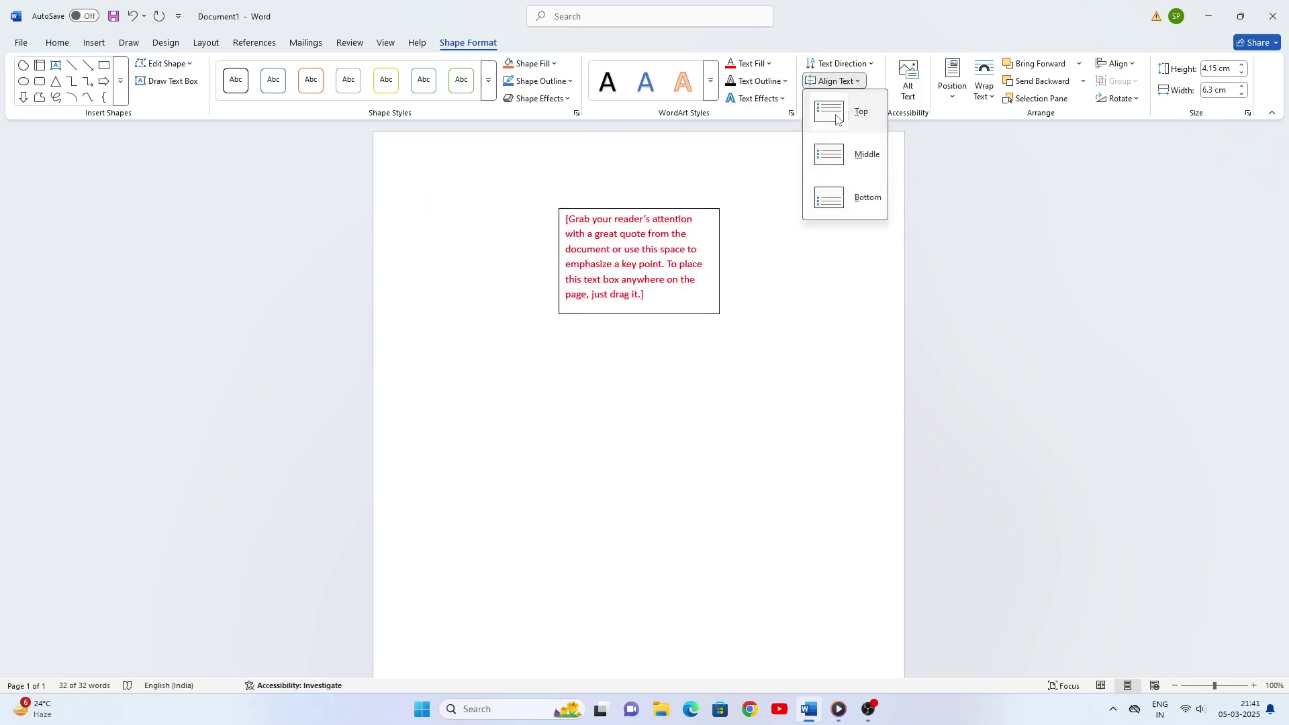
click(862, 83)
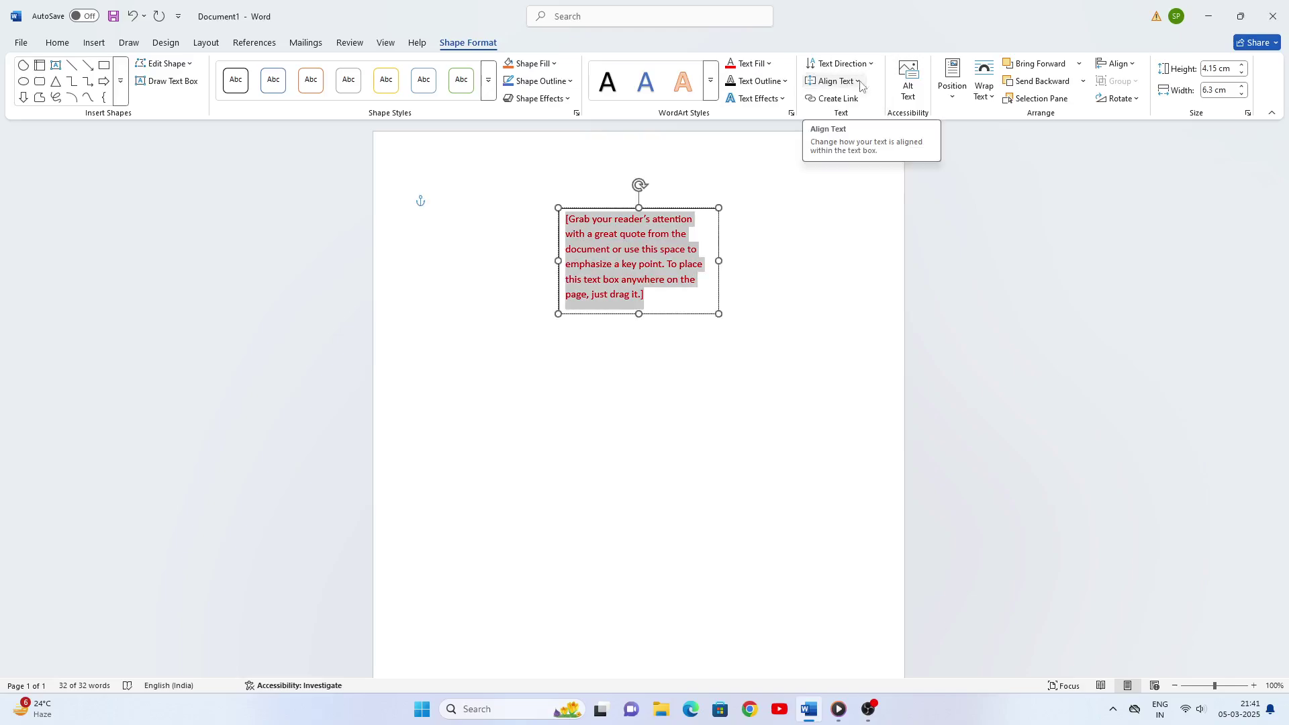
click(953, 80)
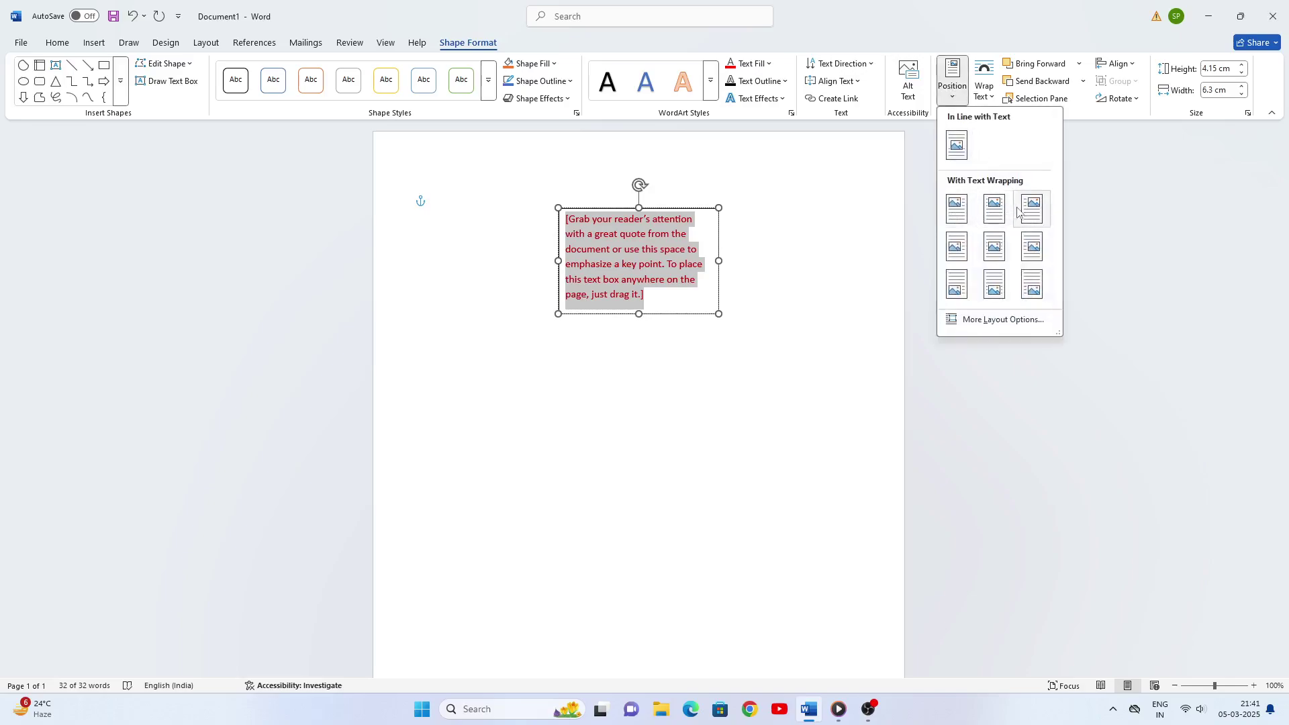
click(891, 205)
Step: Set the text box's wrapping to Through and move the box down and slightly left on the page
click(992, 98)
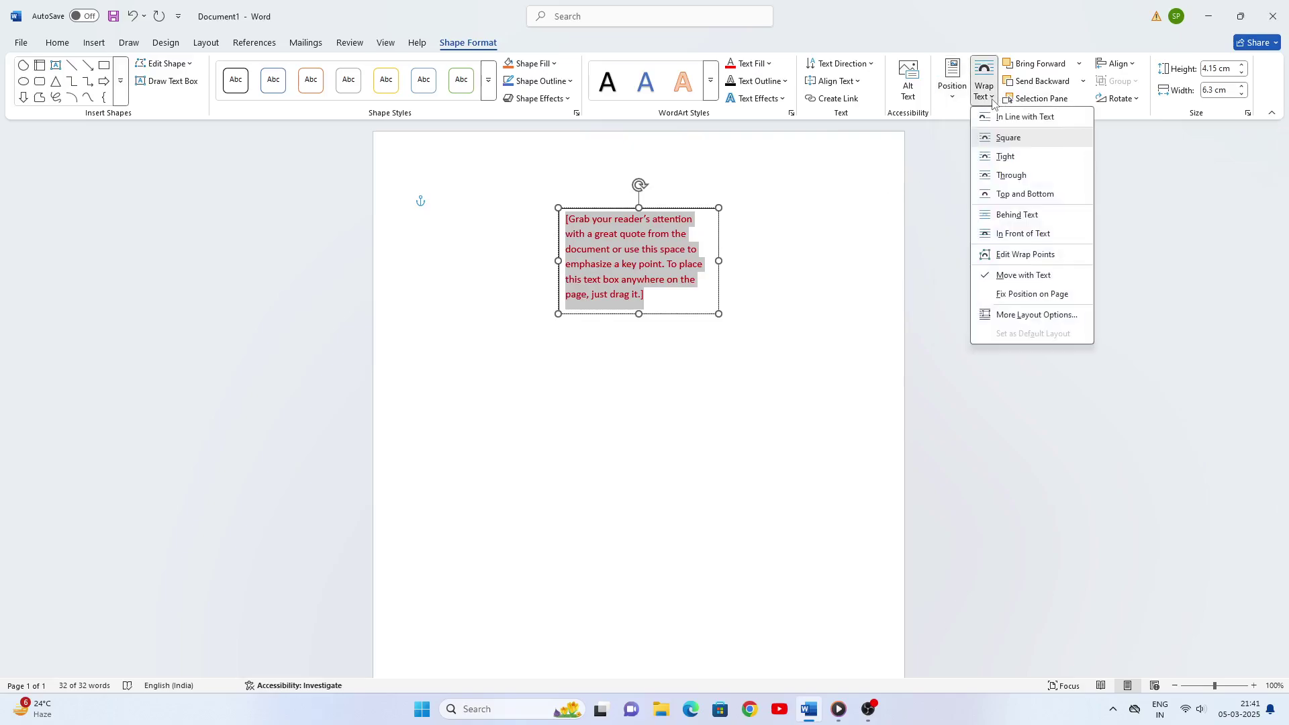
click(1009, 176)
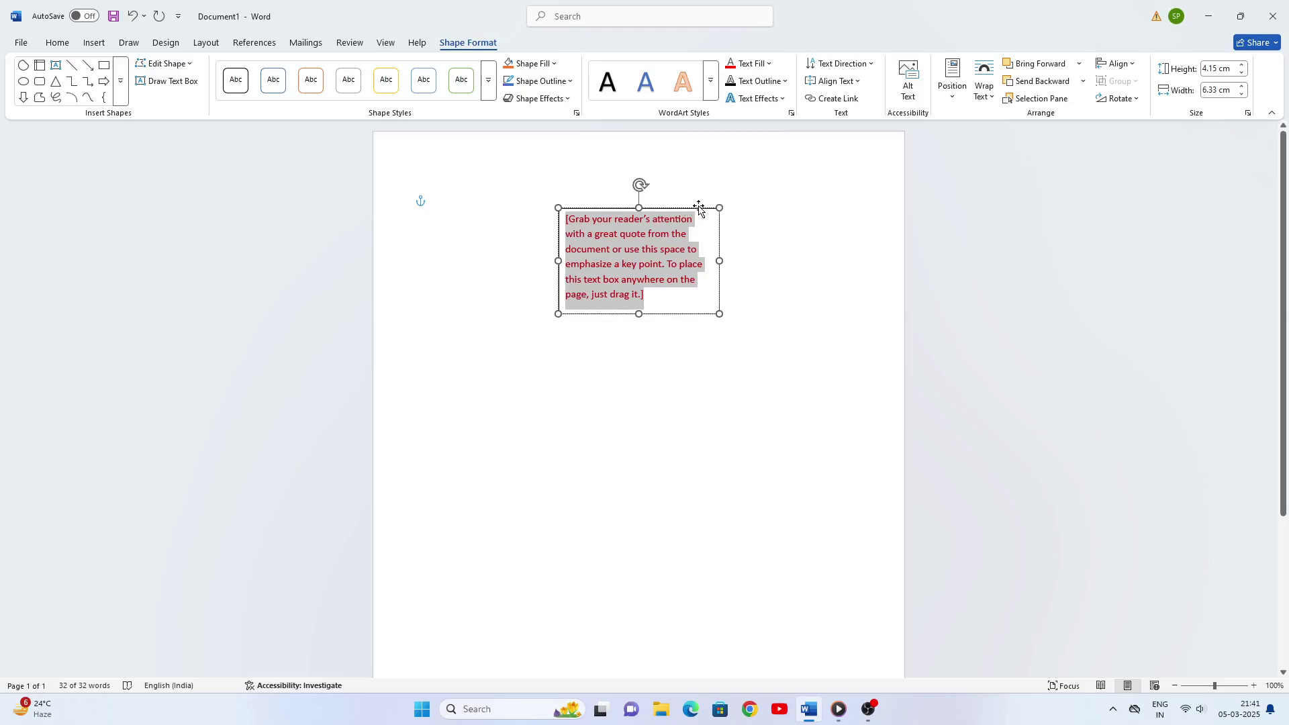
drag(599, 208, 554, 337)
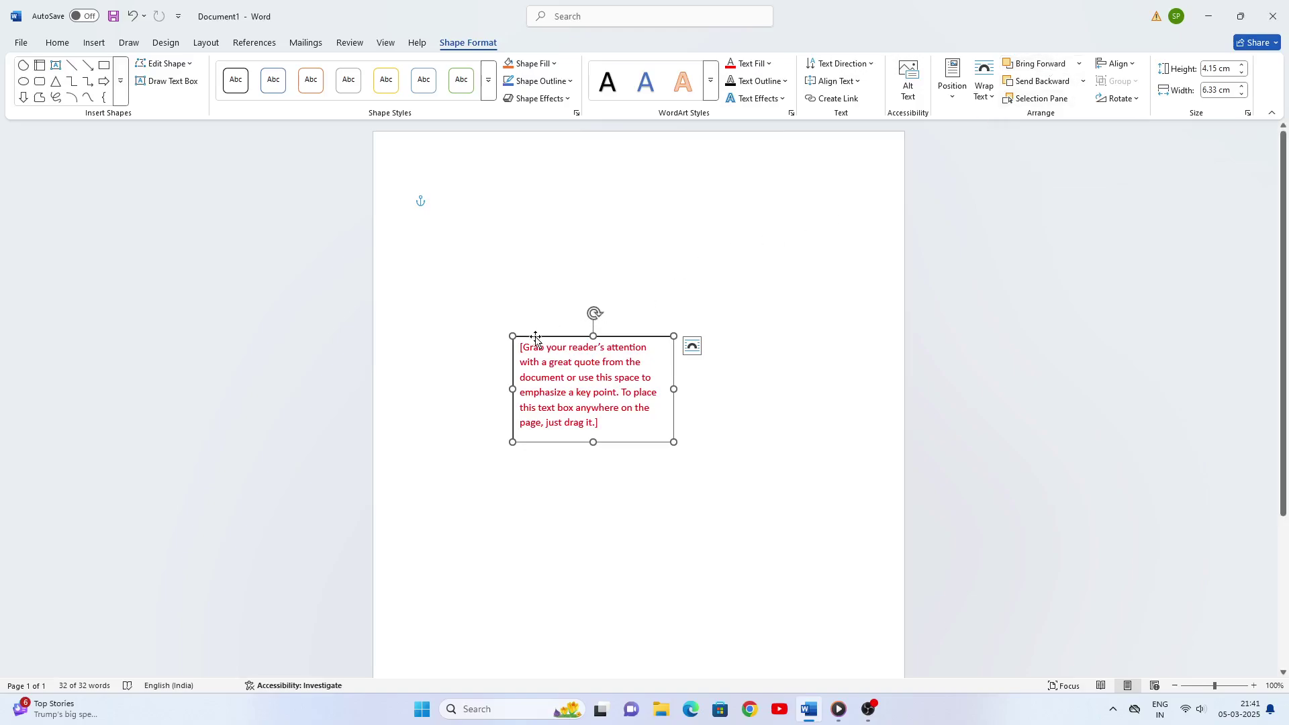
drag(536, 335, 538, 284)
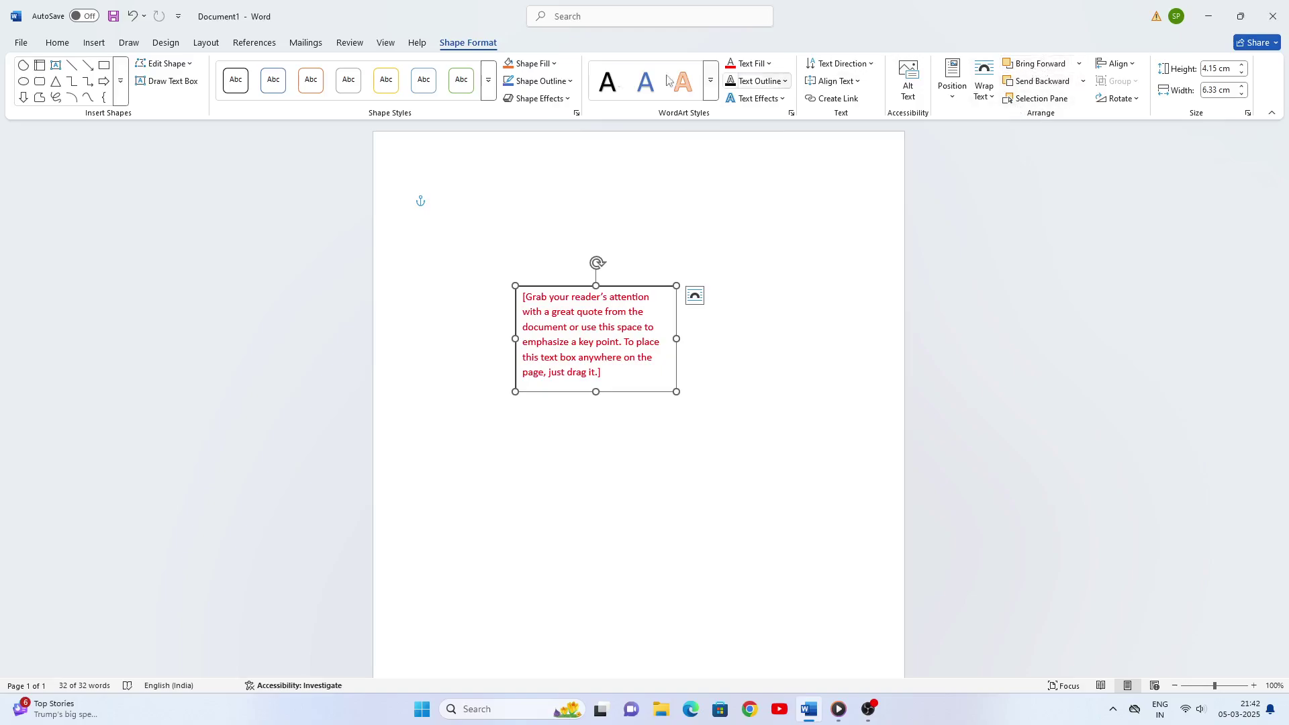
Step: Draw a chord shape about 2 cm high and 2.5 cm wide to the right of the text box
click(94, 43)
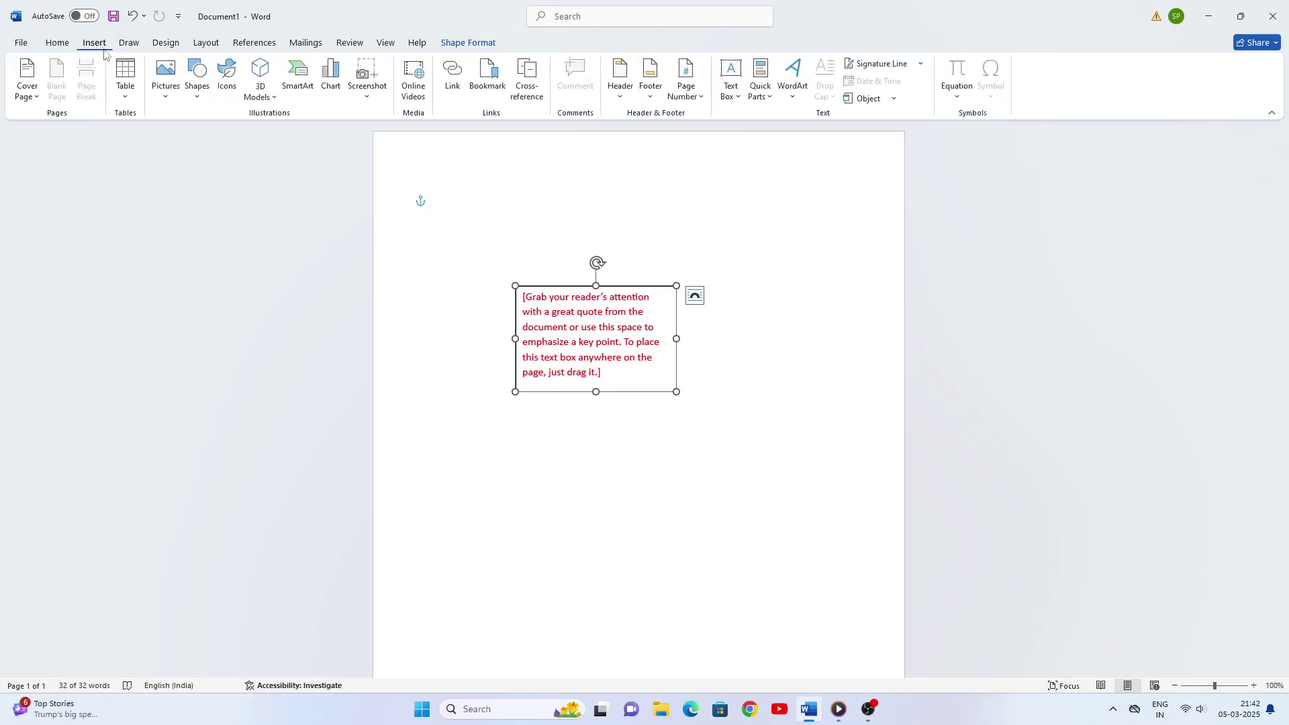
click(204, 96)
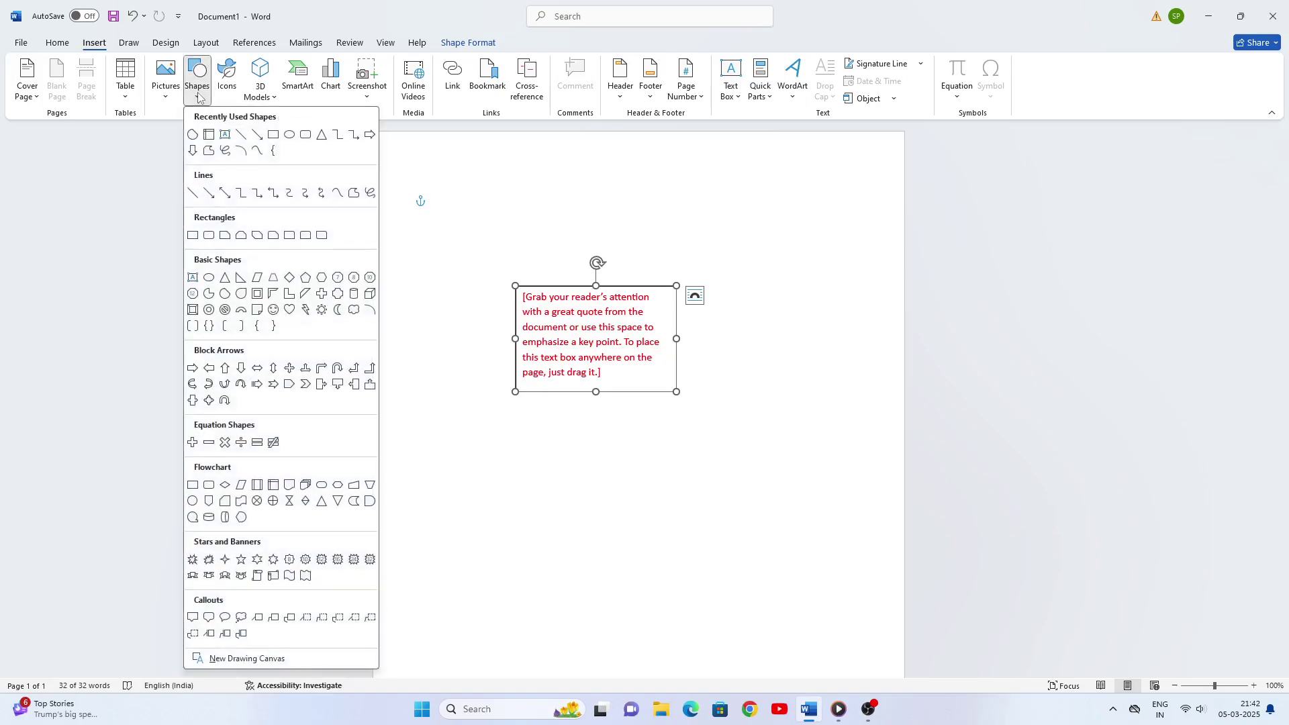
click(196, 137)
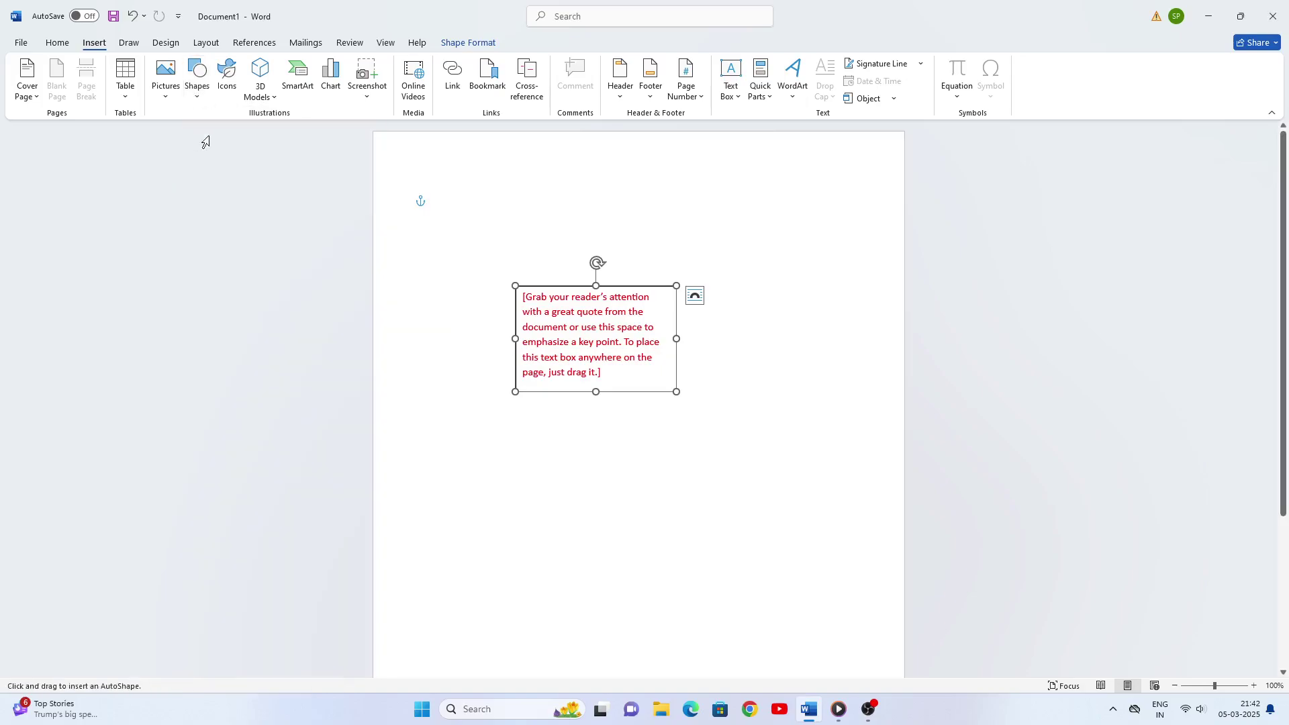
drag(734, 353, 799, 405)
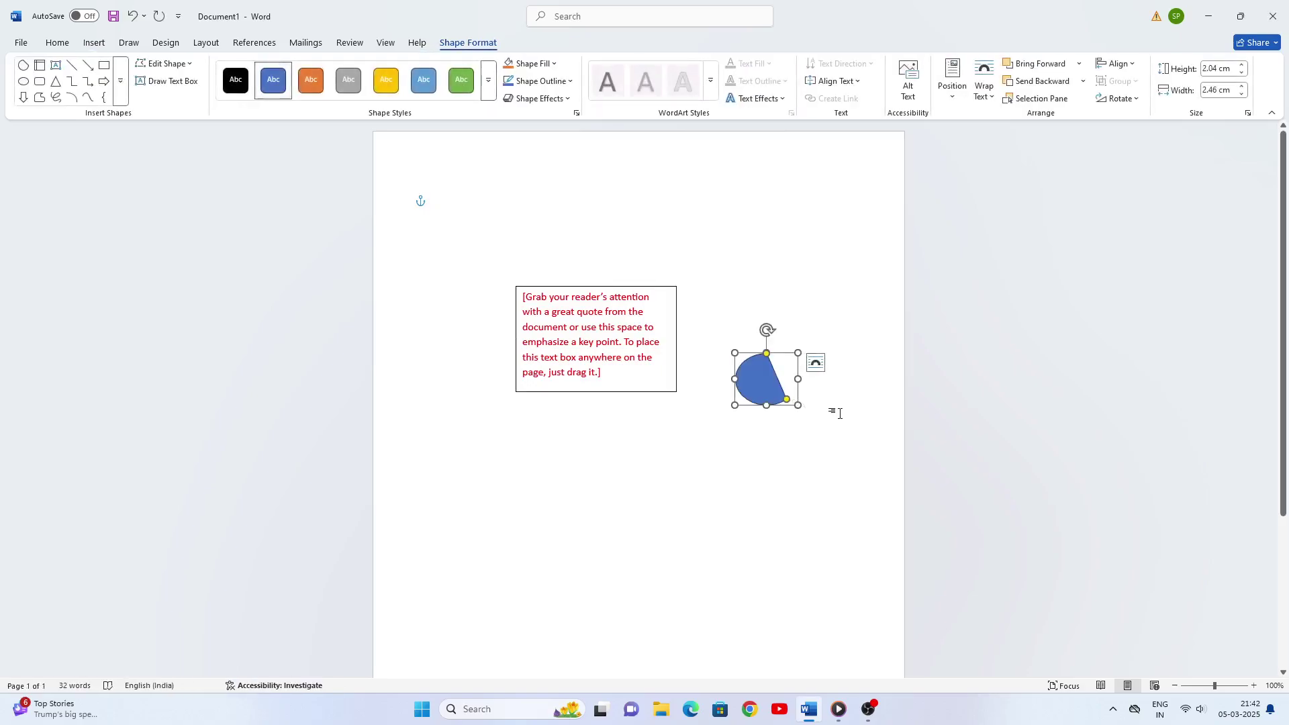
Step: Set the chord shape's text wrapping to Through and move it onto the middle of the text box
click(995, 101)
click(1028, 176)
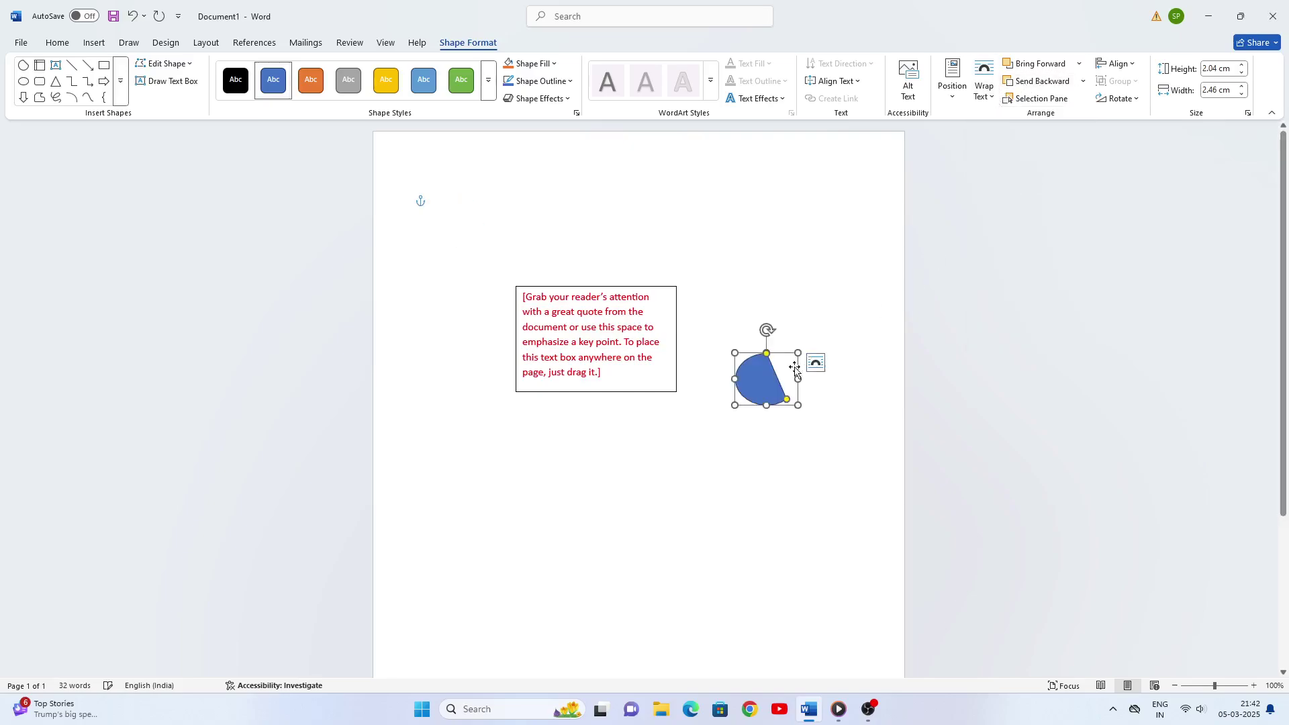
drag(750, 382, 582, 336)
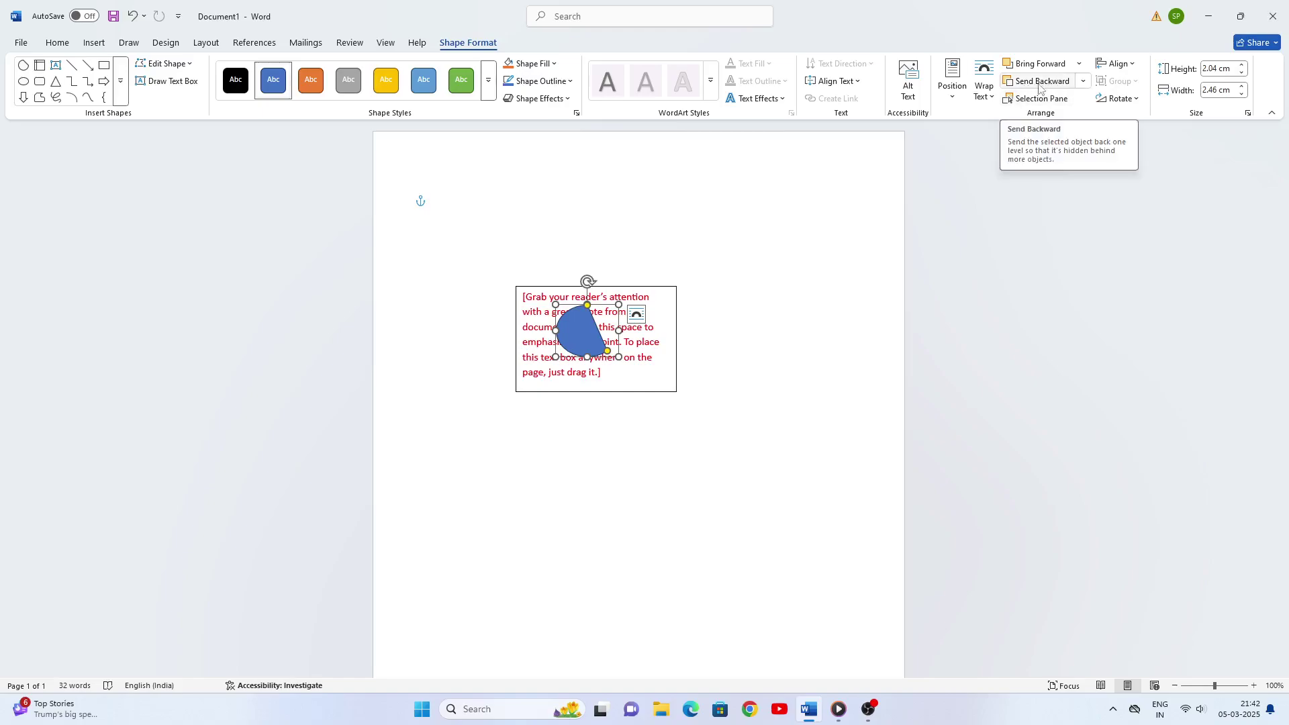
Step: Send the chord shape behind the text box and bring it forward again, repeating the switch three times
click(1036, 83)
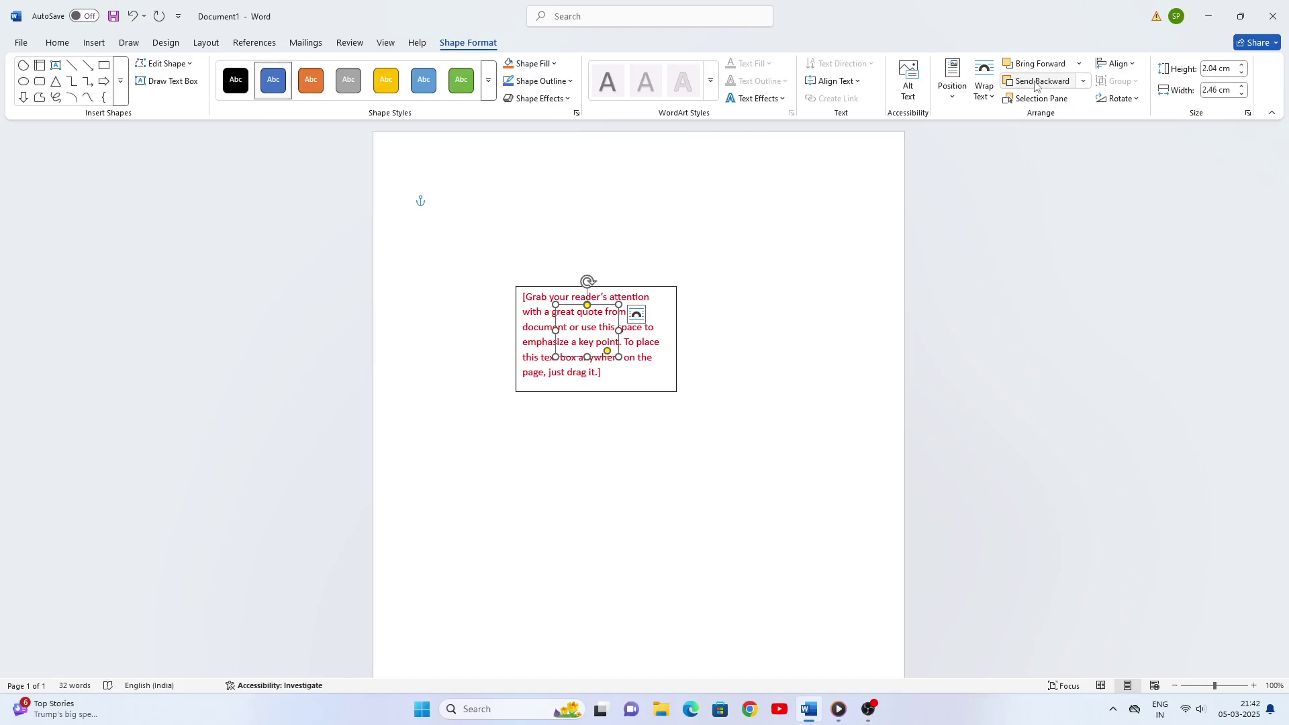
click(1039, 65)
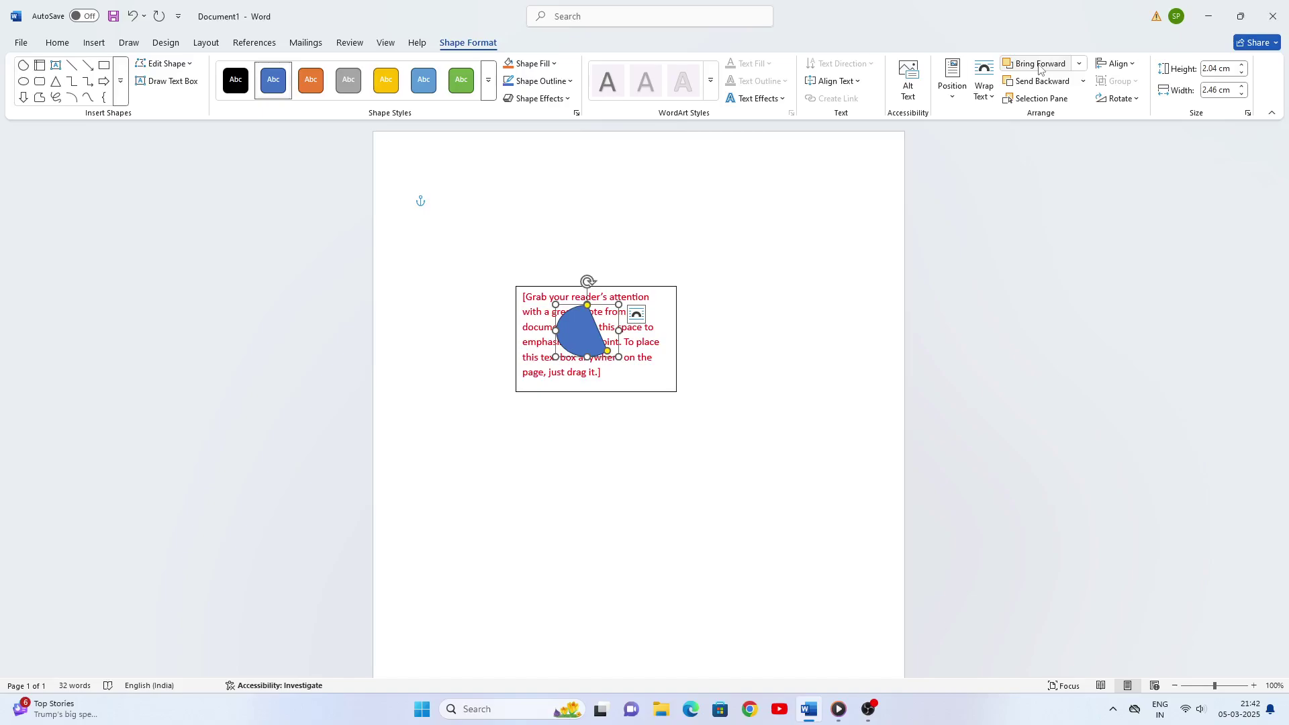
click(1036, 86)
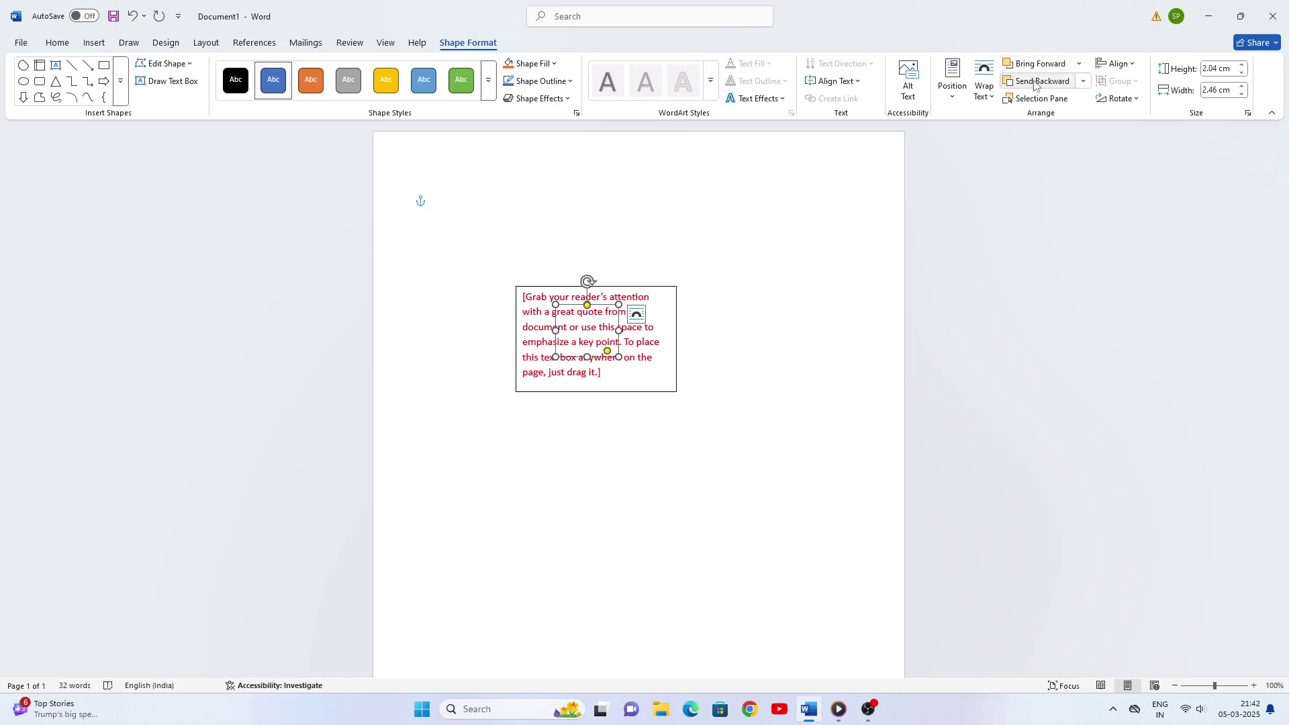
click(1037, 68)
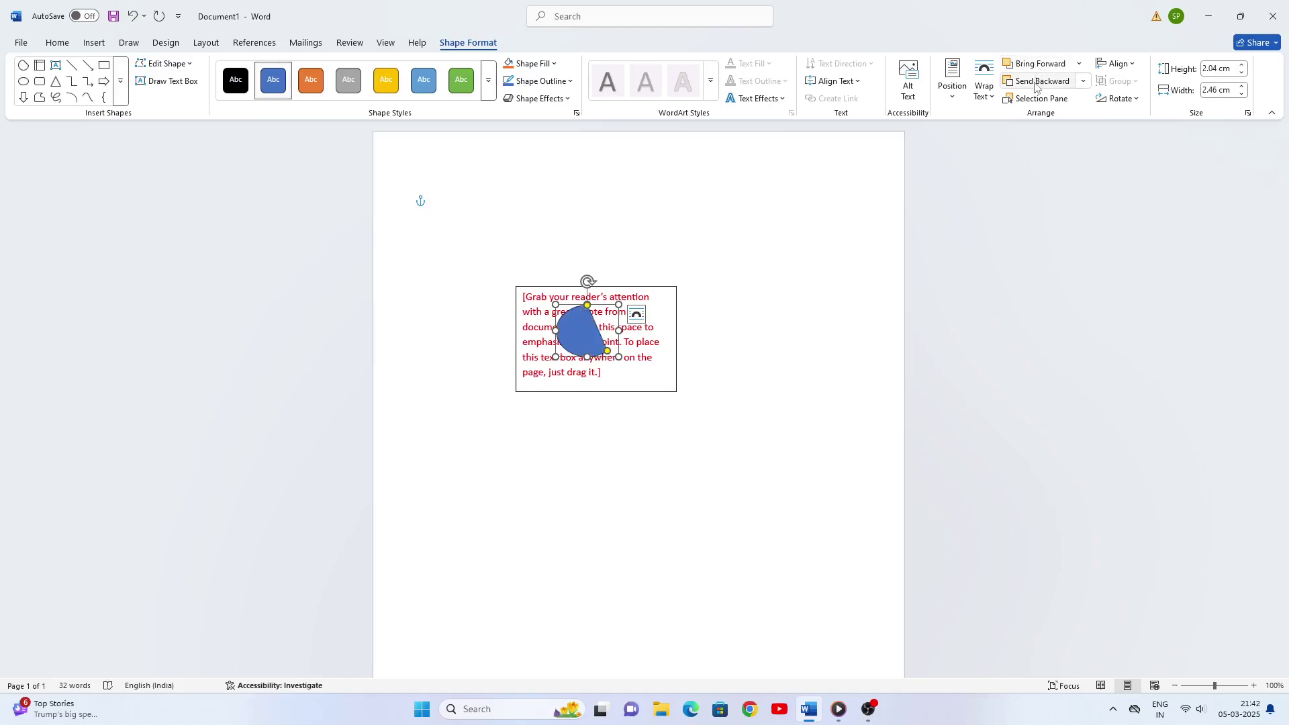
click(1036, 82)
click(1035, 65)
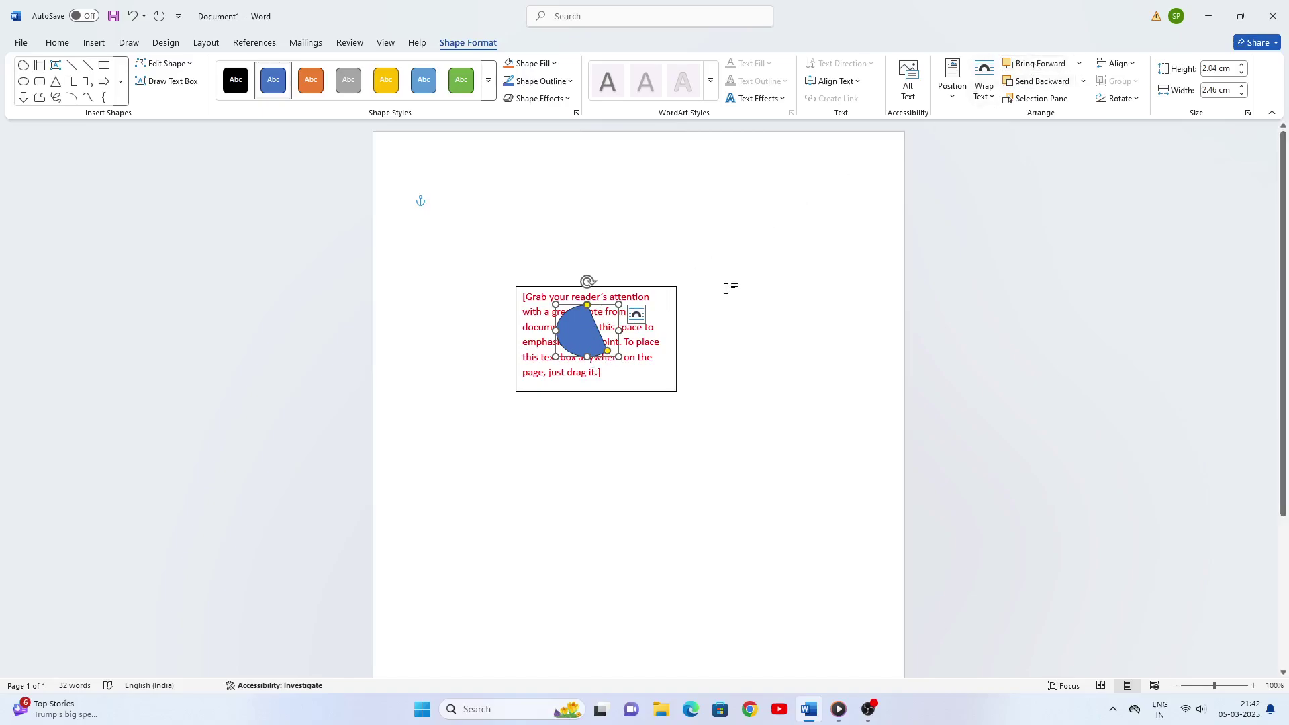
Step: Delete the chord shape and the text box from the page
key(Delete)
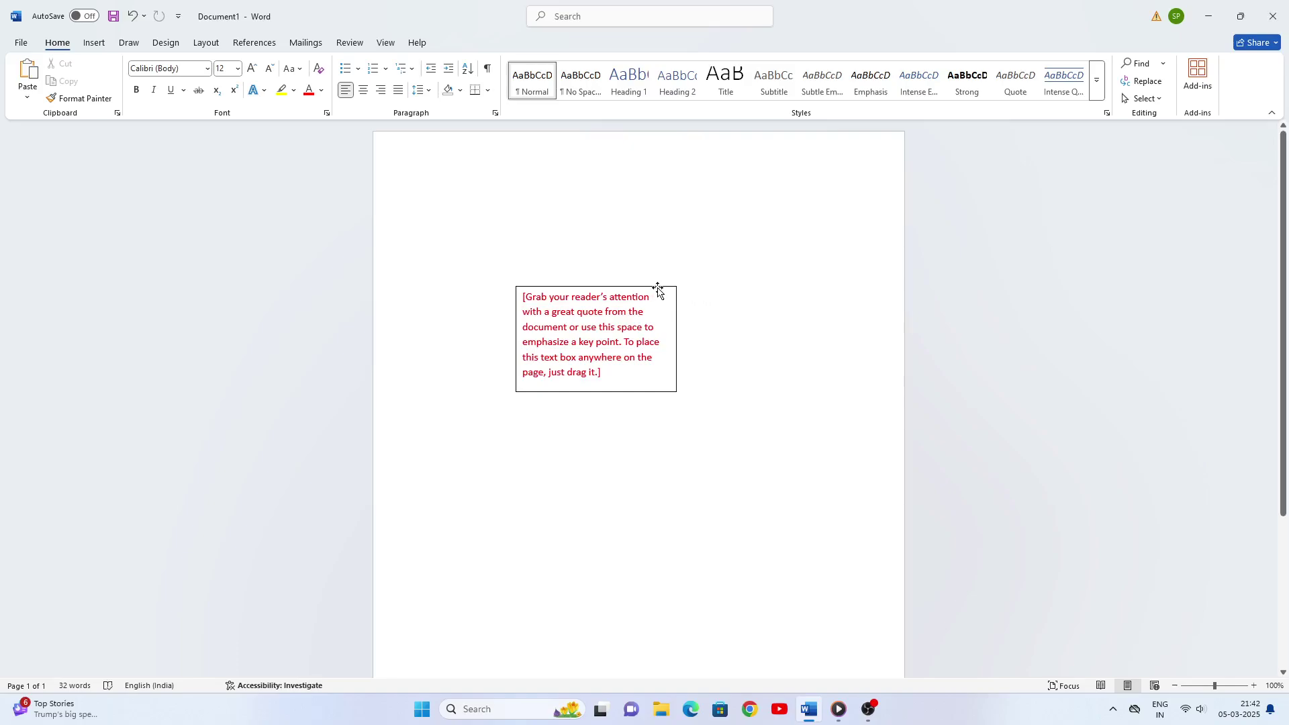
click(658, 290)
key(Delete)
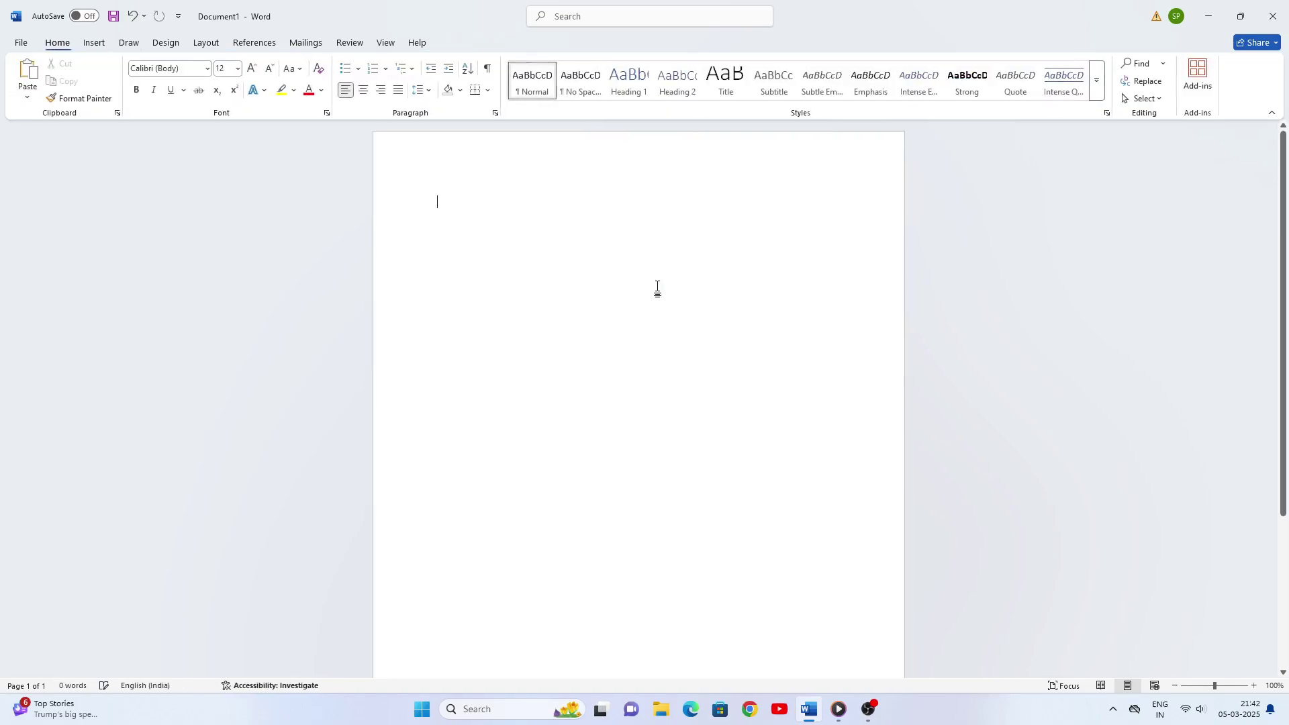
Step: Enter the text "Central Processing Unit" at the start of the blank page
click(94, 43)
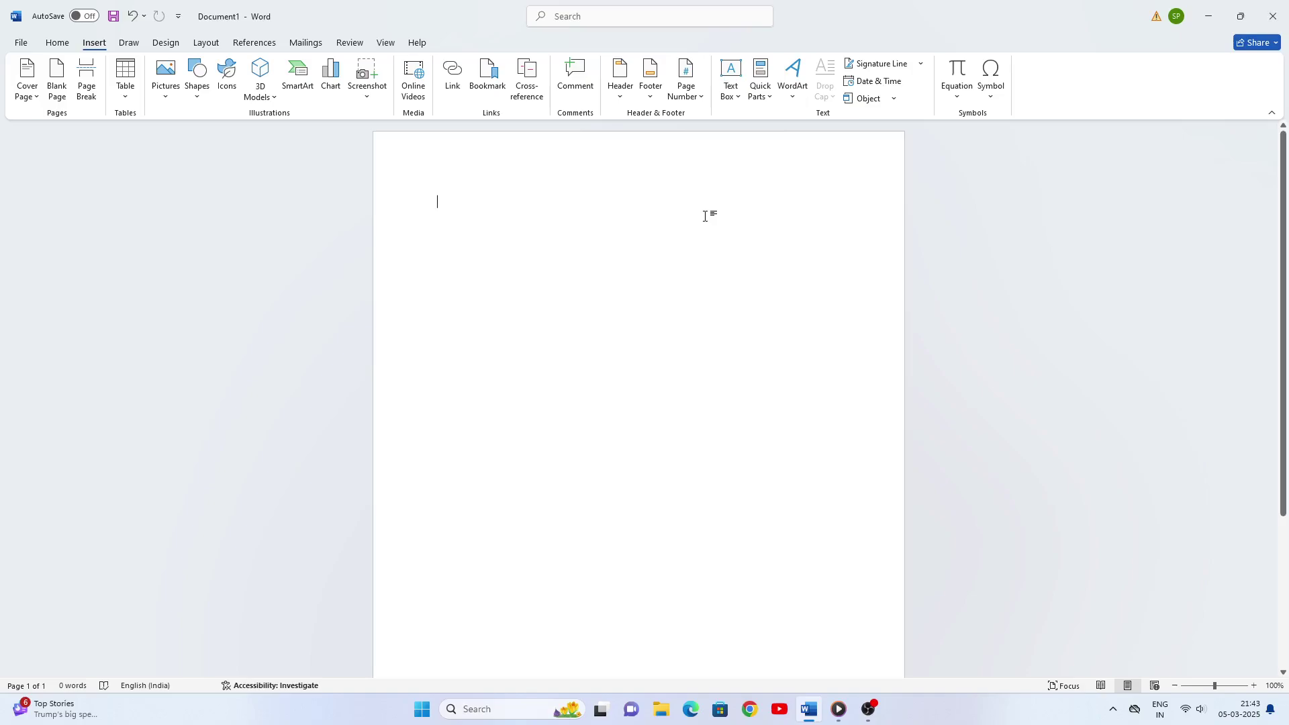
text(C)
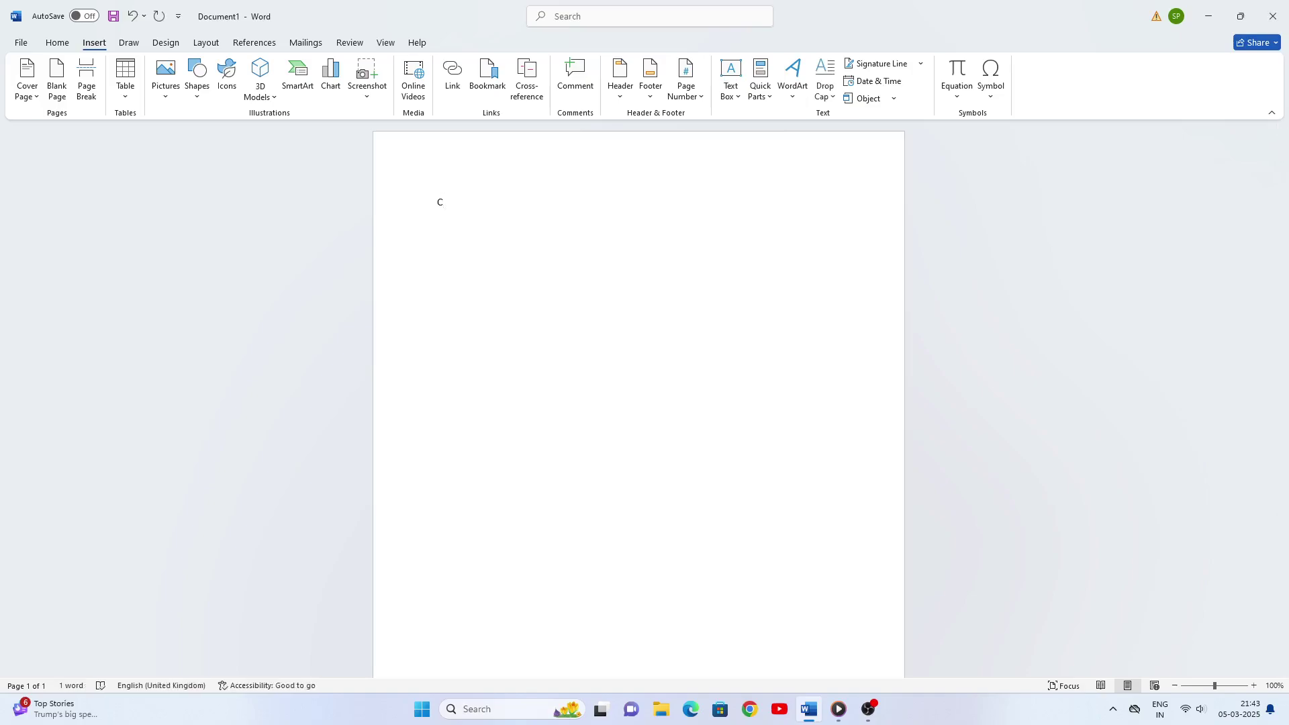
text(entral P)
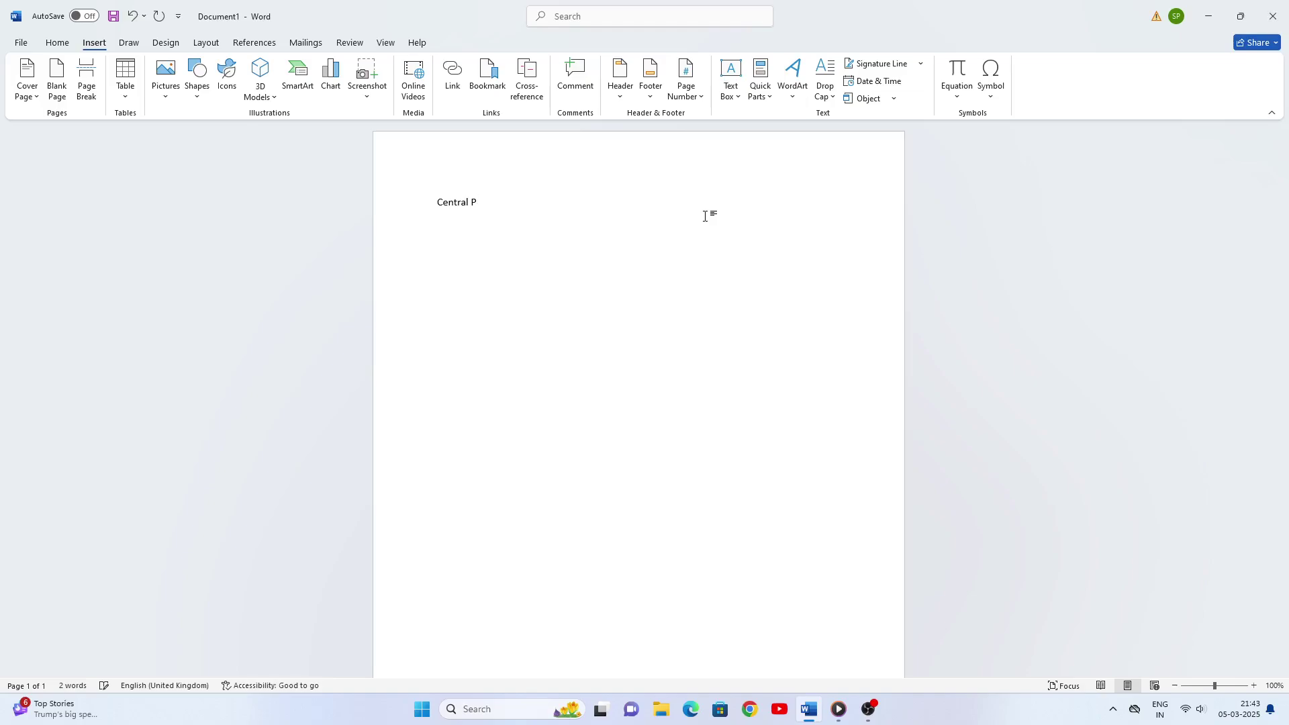
text(rocessing Unit)
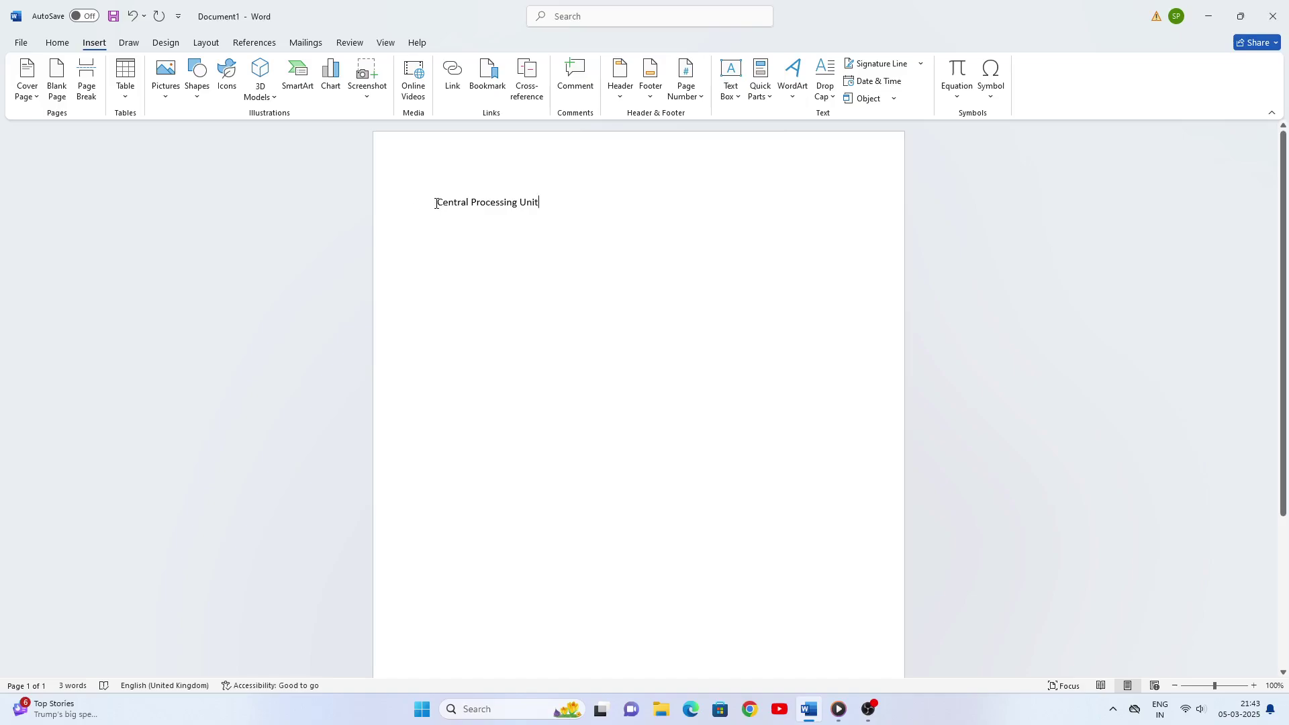
Step: Enlarge the whole "Central Processing Unit" line to font size 24
drag(438, 203, 560, 208)
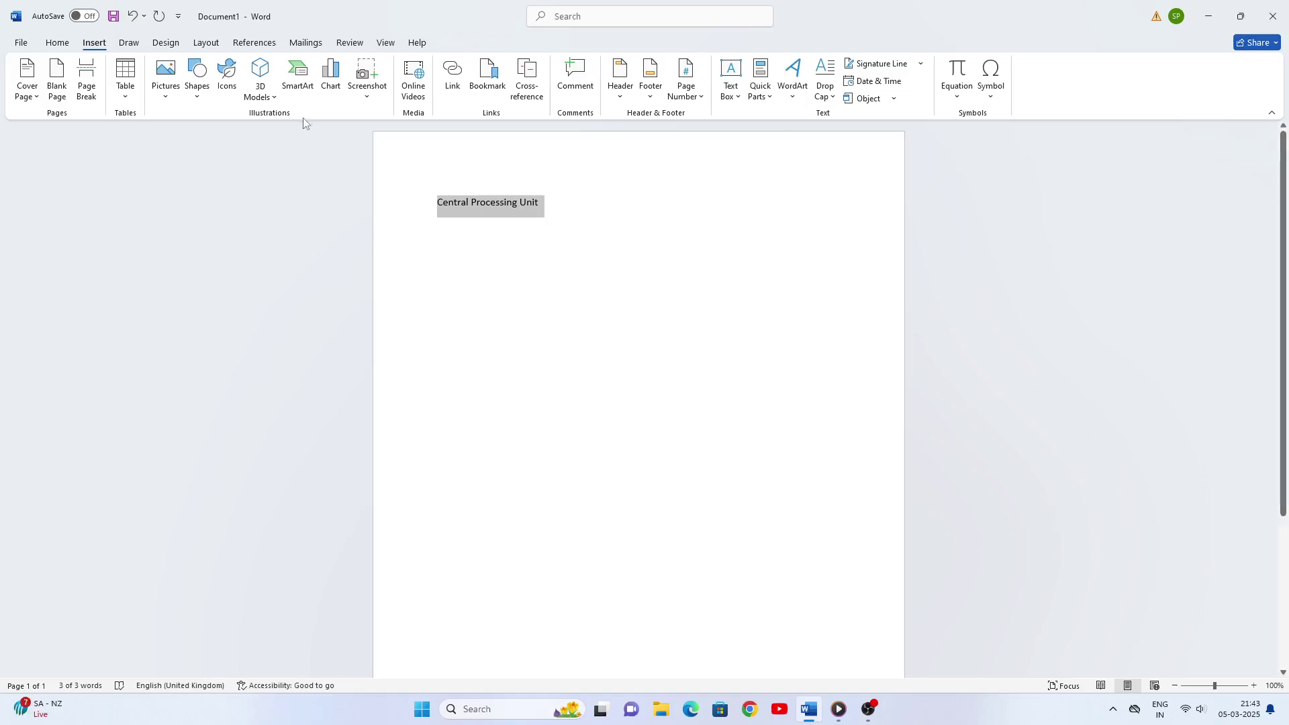
click(58, 43)
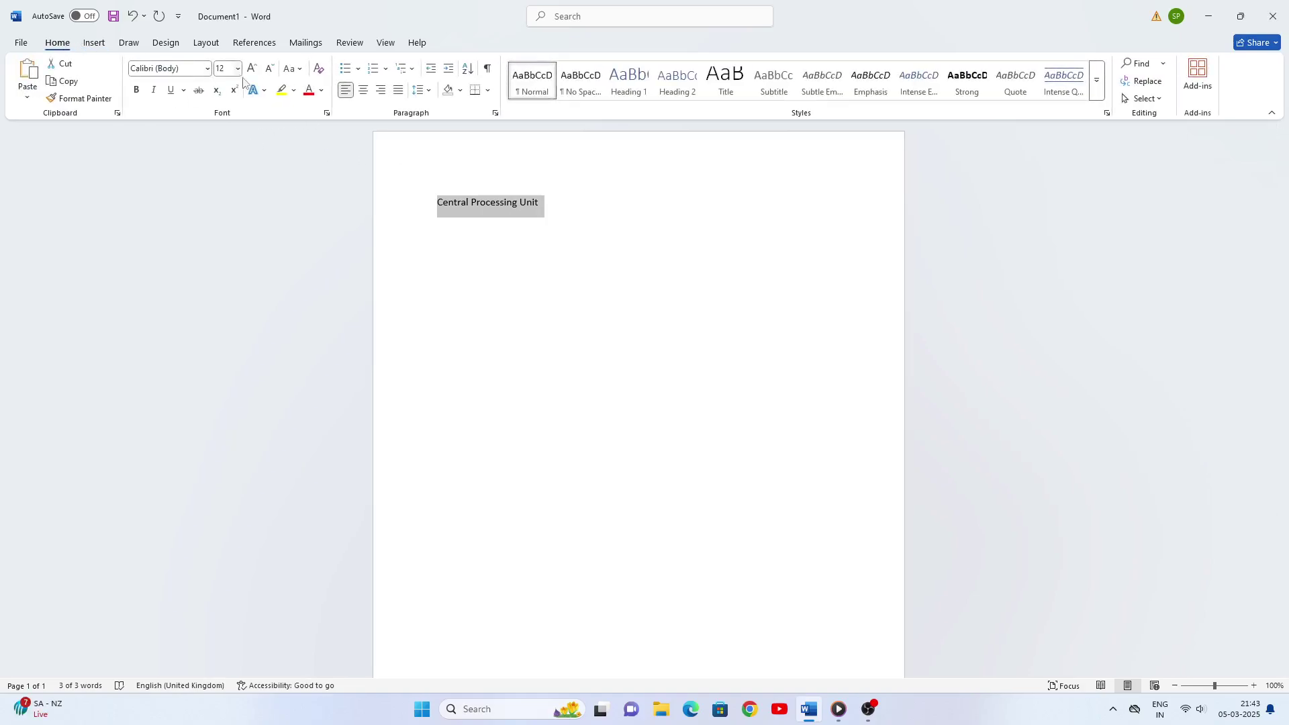
click(256, 73)
click(256, 72)
click(256, 72)
click(255, 73)
click(256, 72)
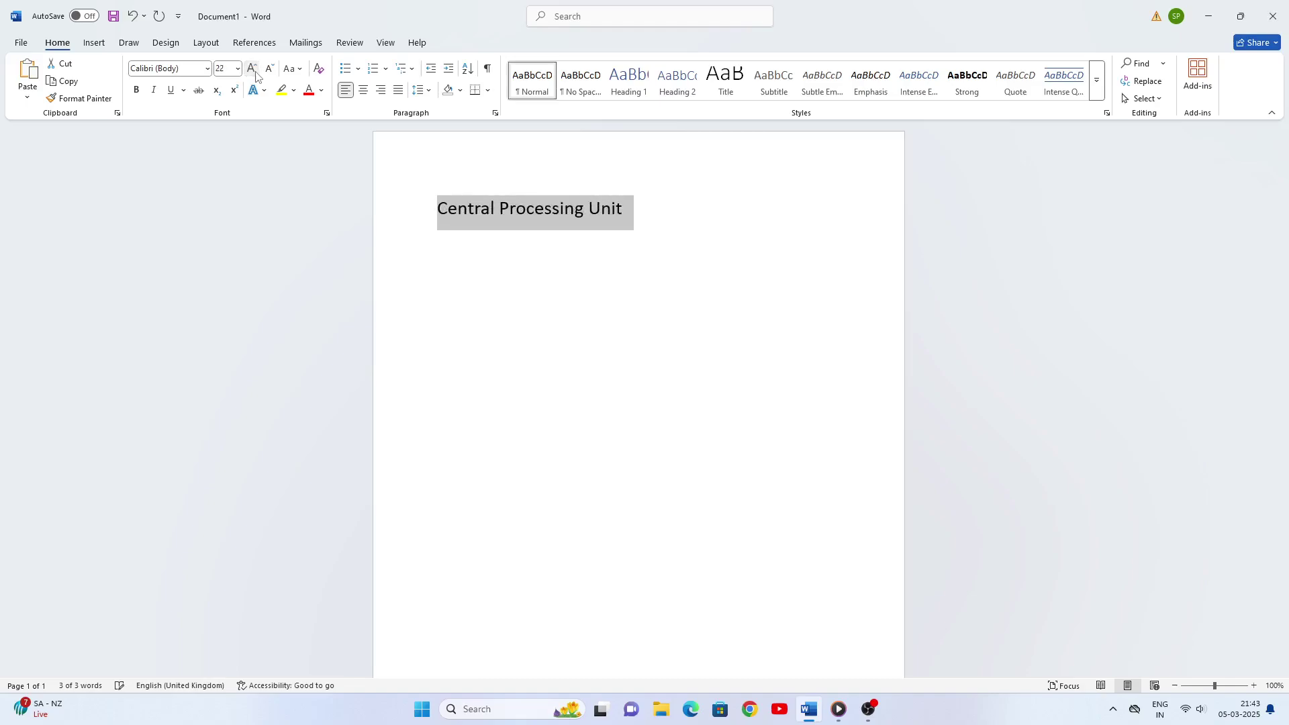
click(256, 73)
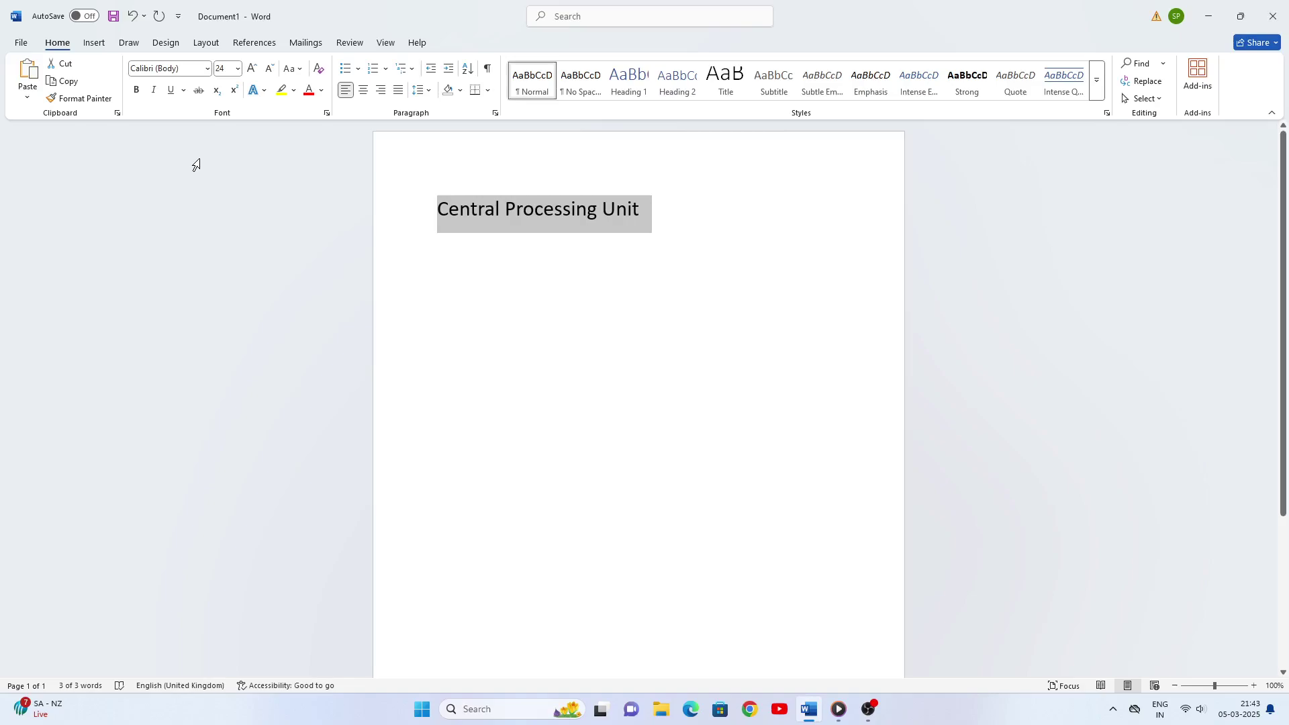
Step: Save the selected text to the Quick Part gallery under the name CPU, redefining the existing building block entry
click(88, 45)
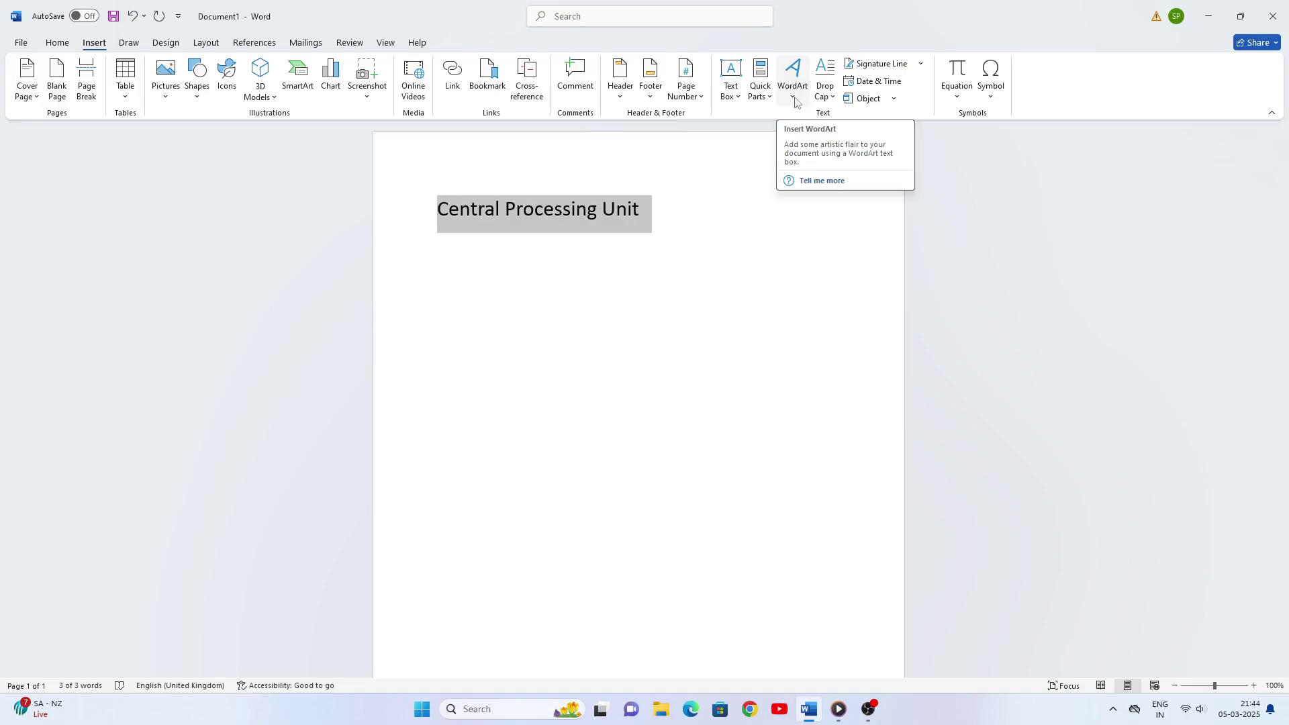
click(765, 91)
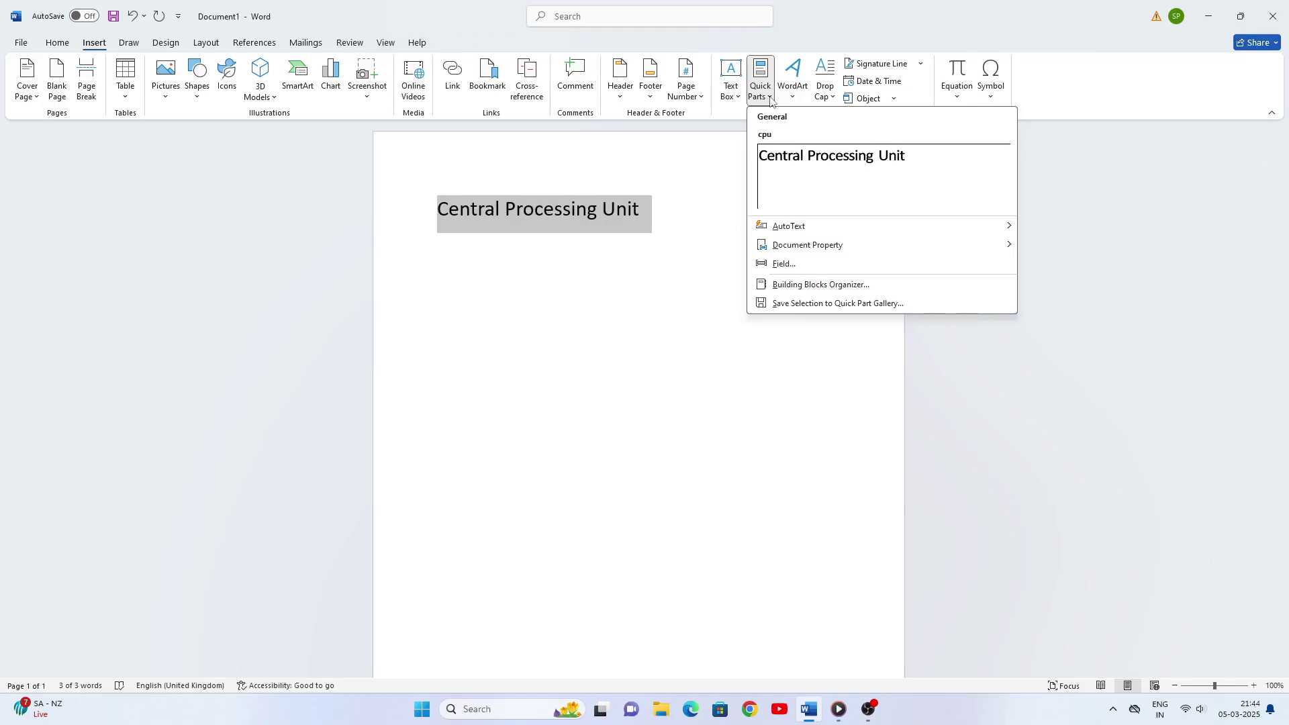
click(846, 303)
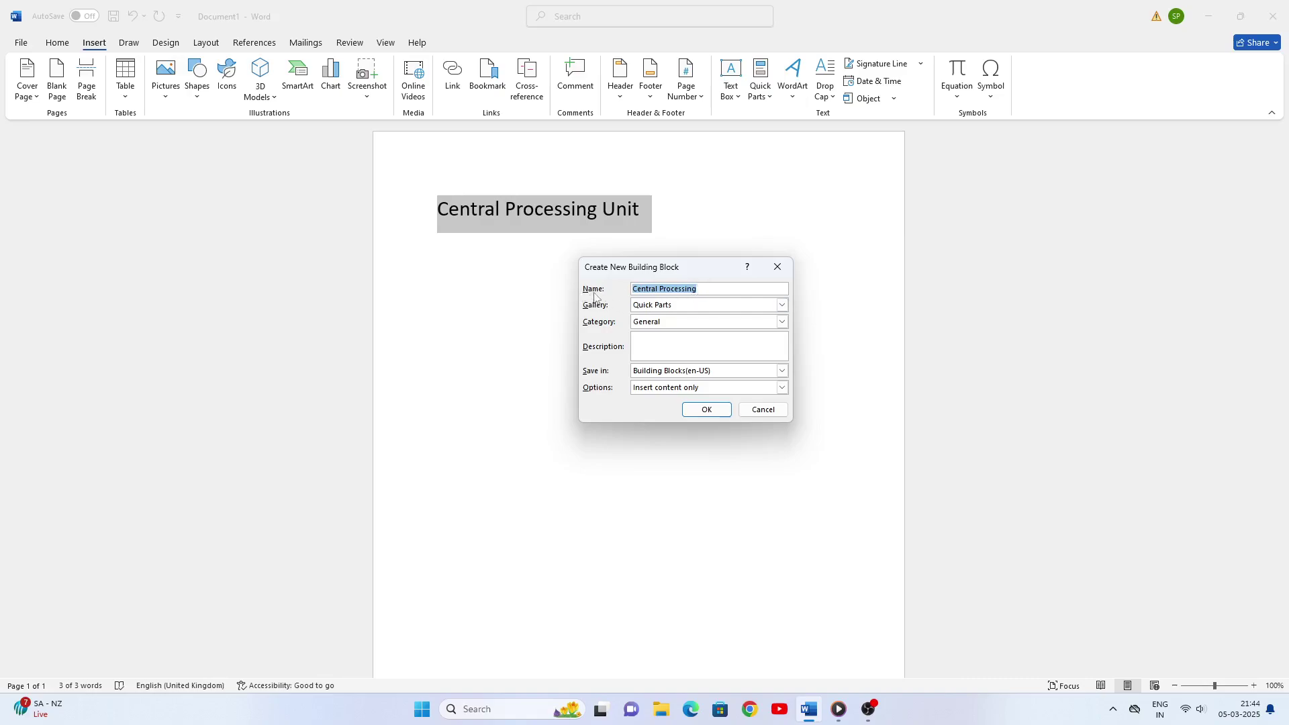
key(BackSpace)
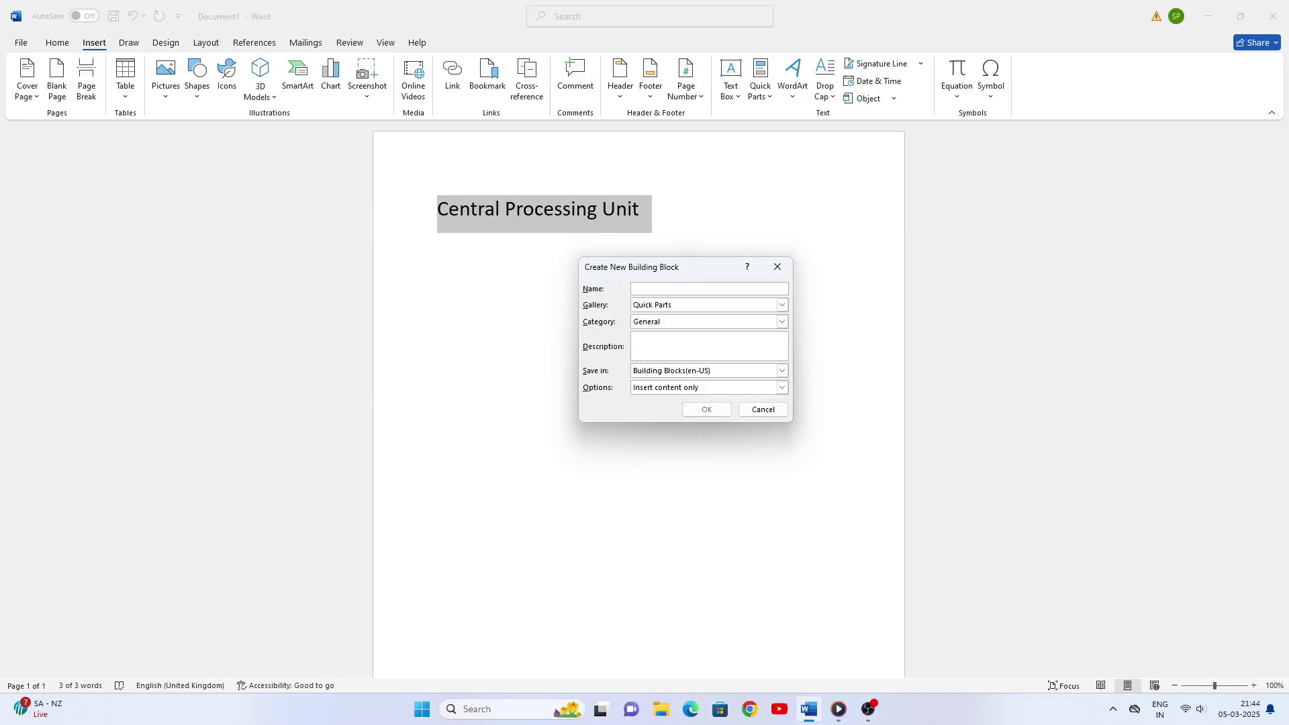
text(CPU)
click(710, 411)
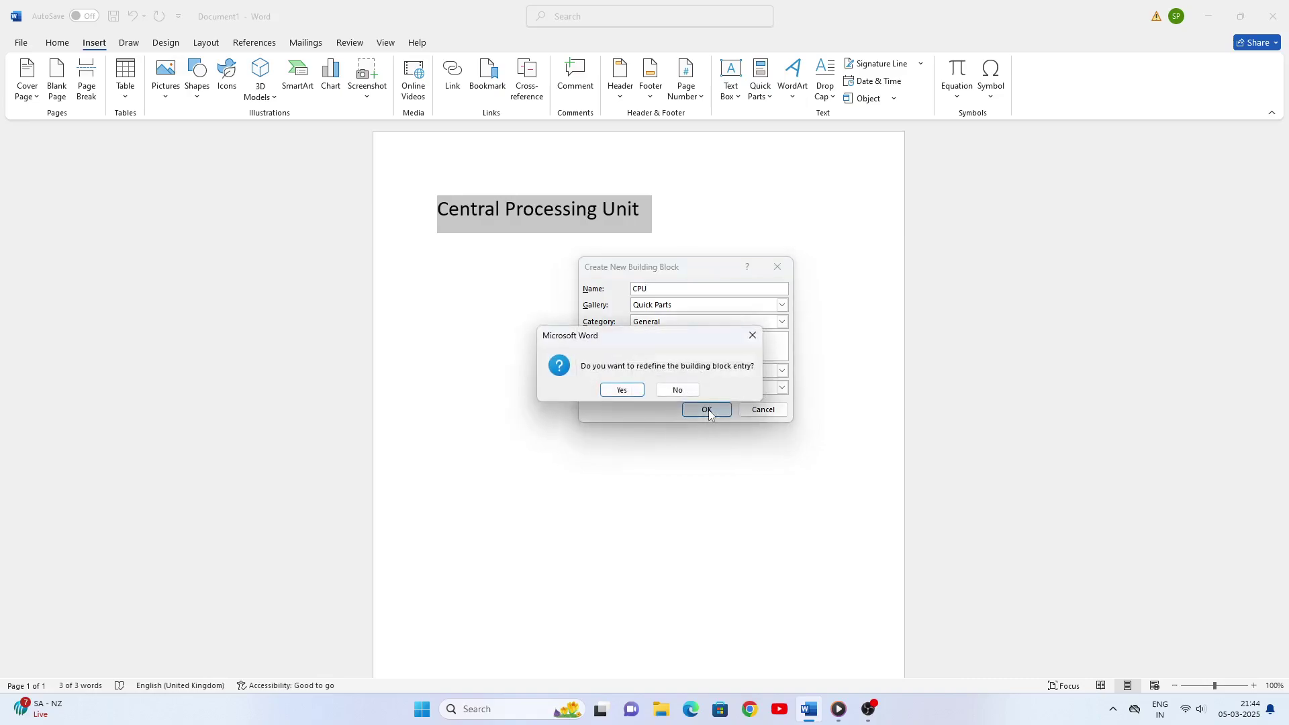
click(638, 390)
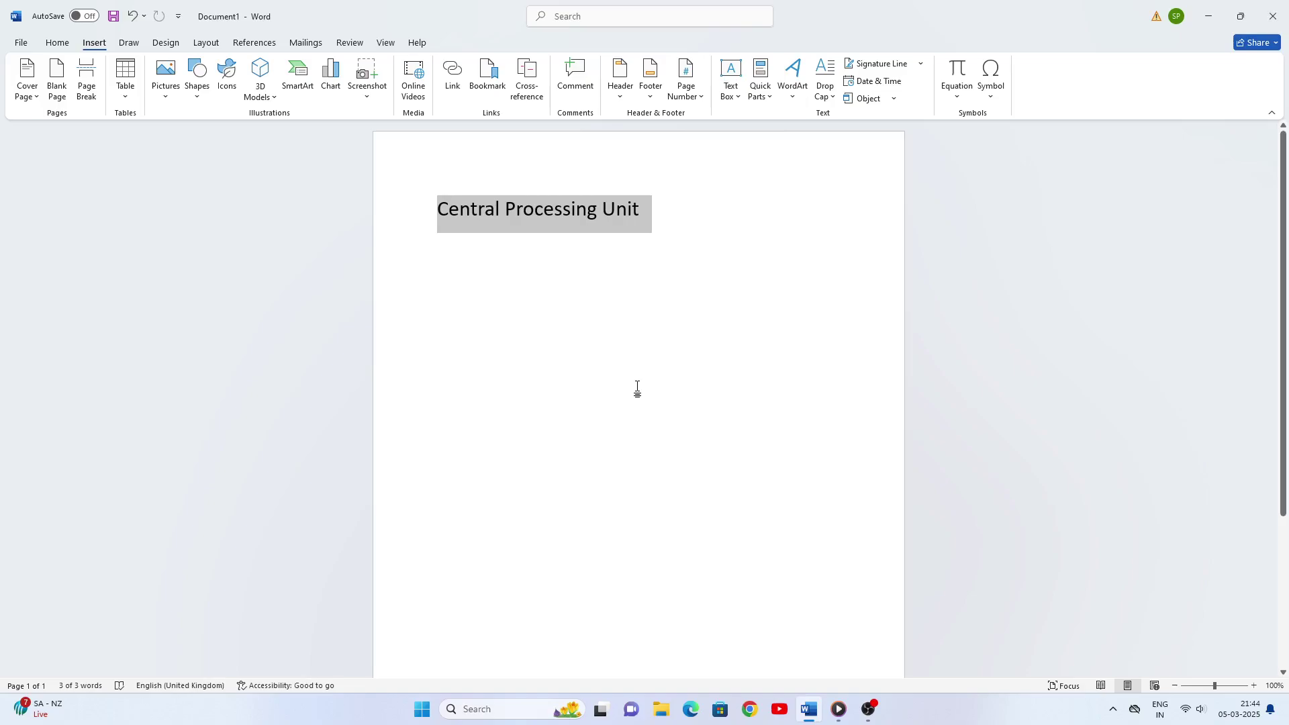
Step: Delete the selected text, enter CPU in its place and expand it into the saved building block
key(Delete)
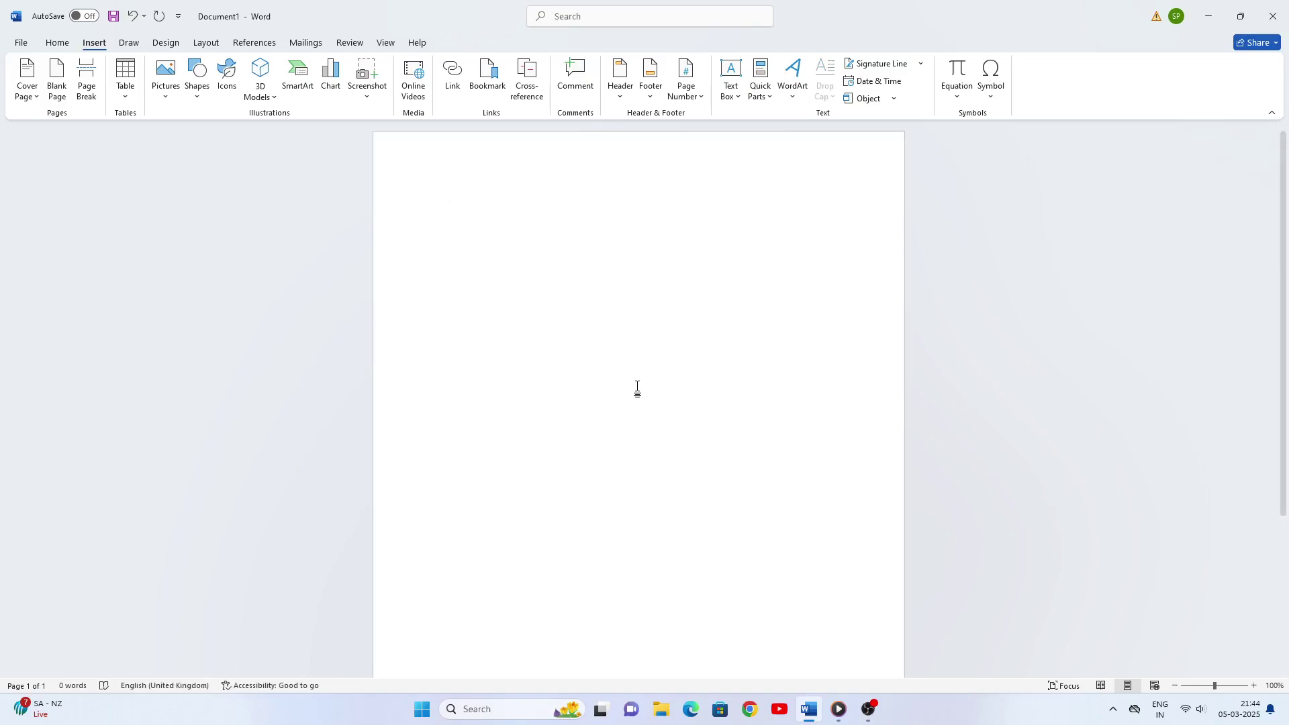
text(c)
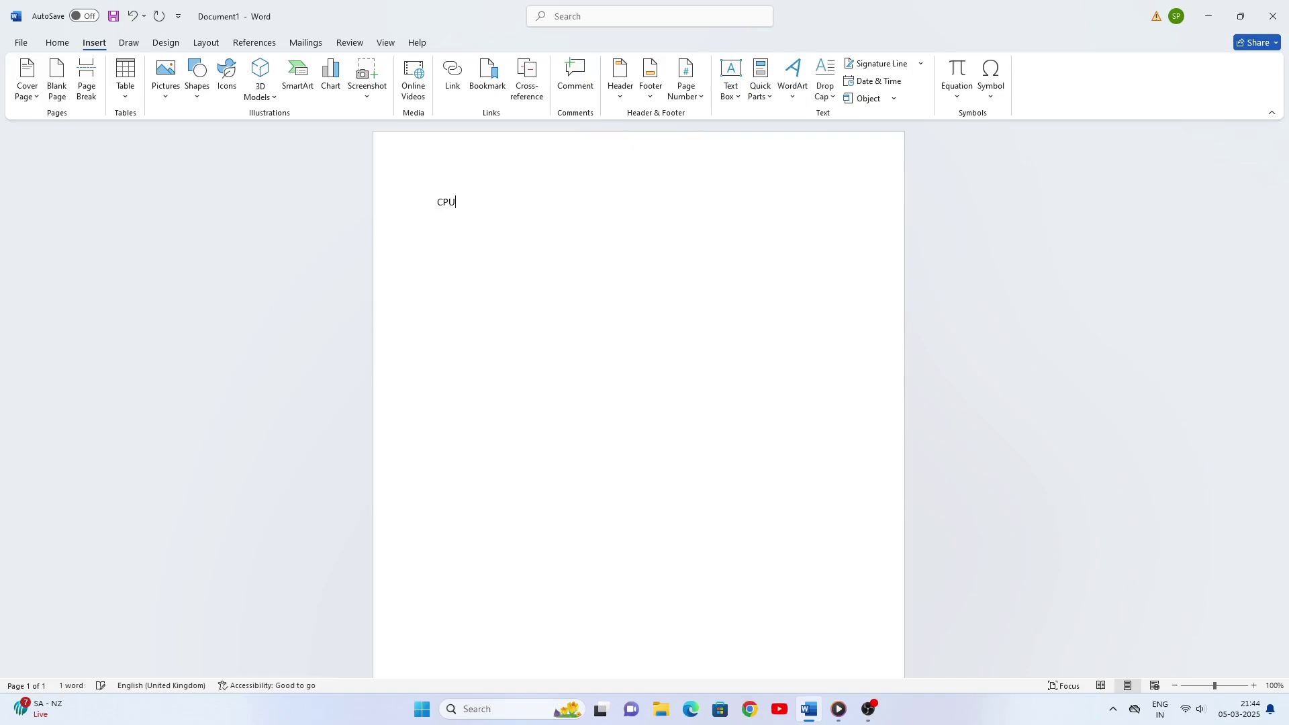
click(448, 200)
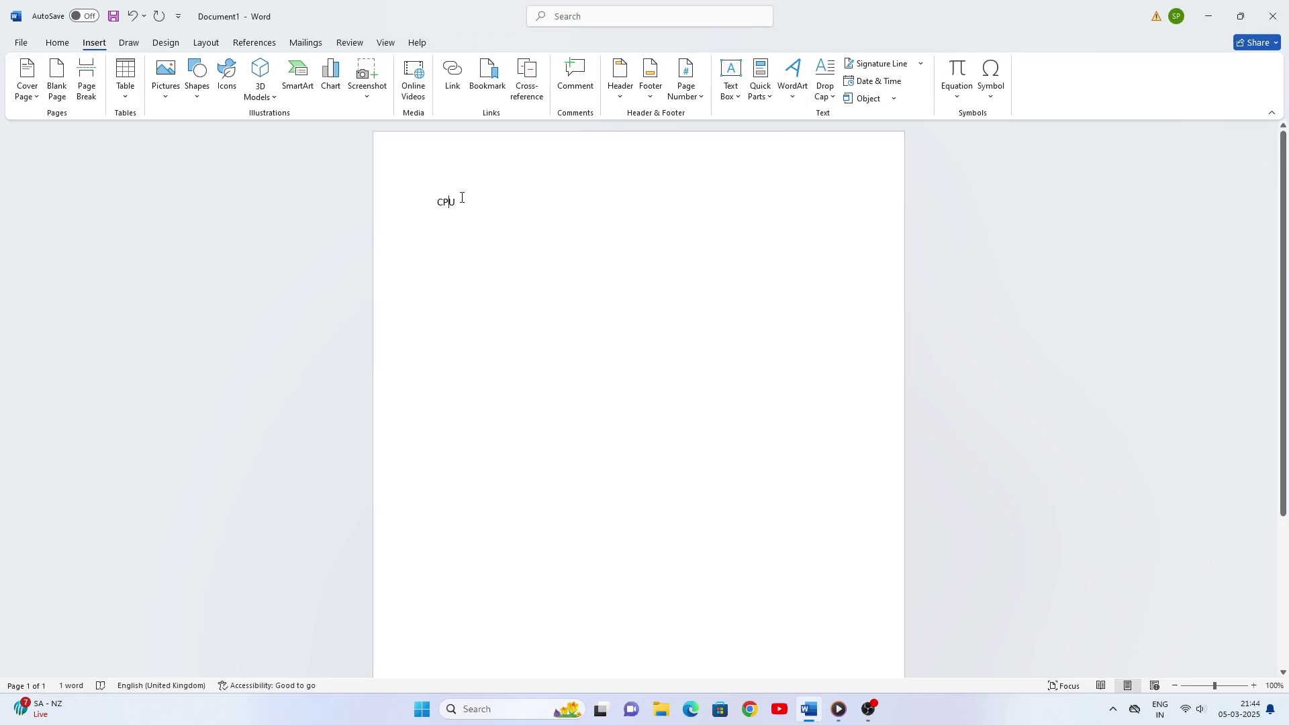
key(F3)
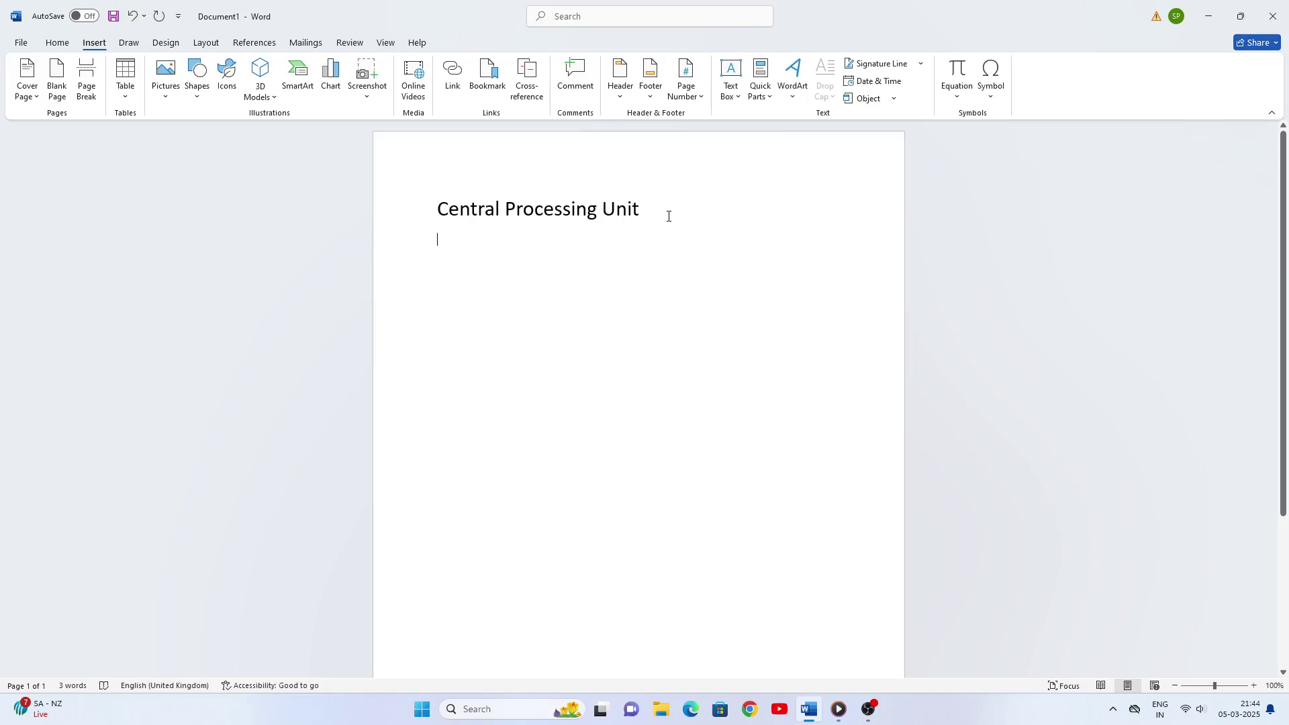
Step: Clear the expanded text and insert WordArt reading "MAN" in the black style with a blue shadow
drag(657, 214, 405, 219)
key(Delete)
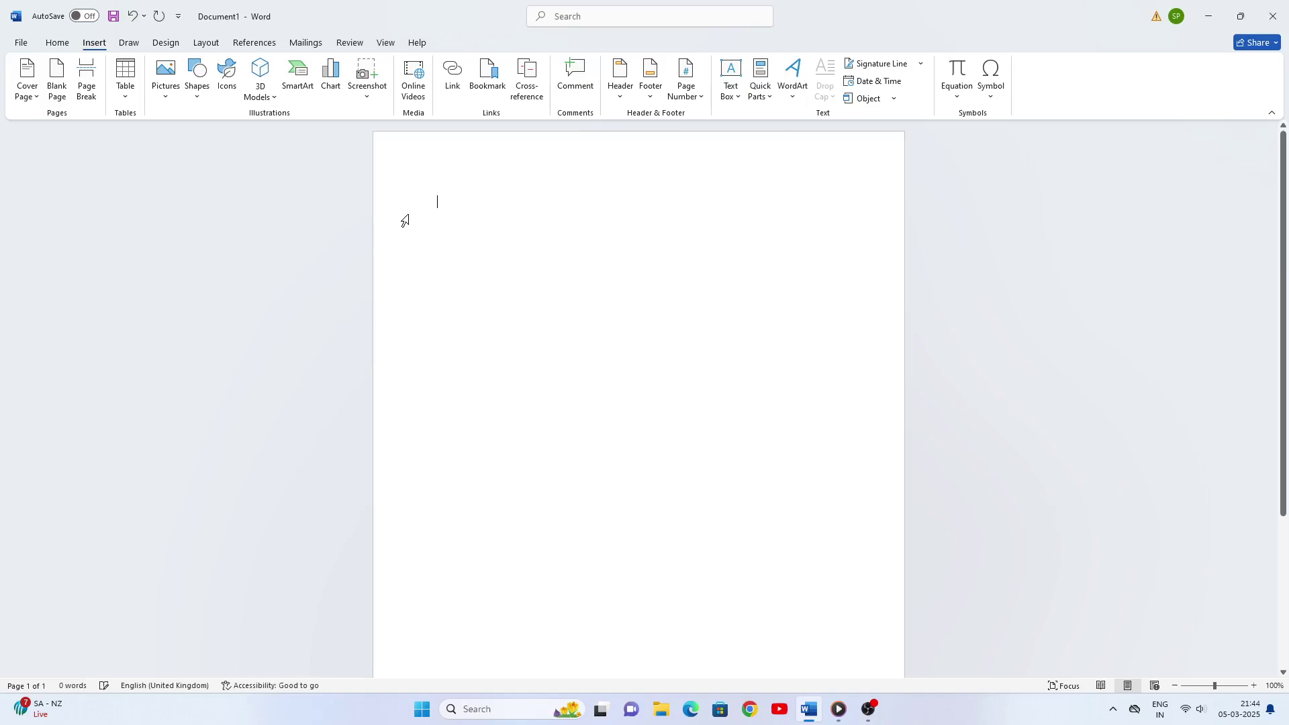
click(793, 97)
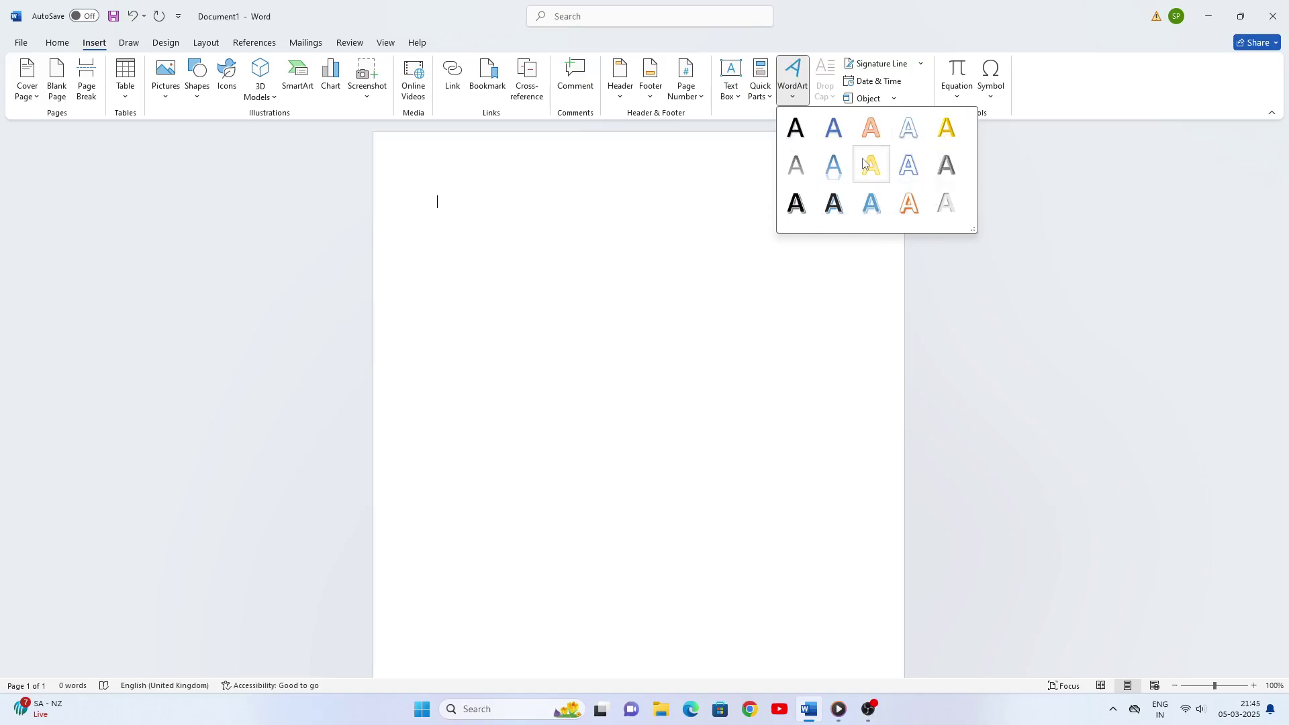
click(836, 203)
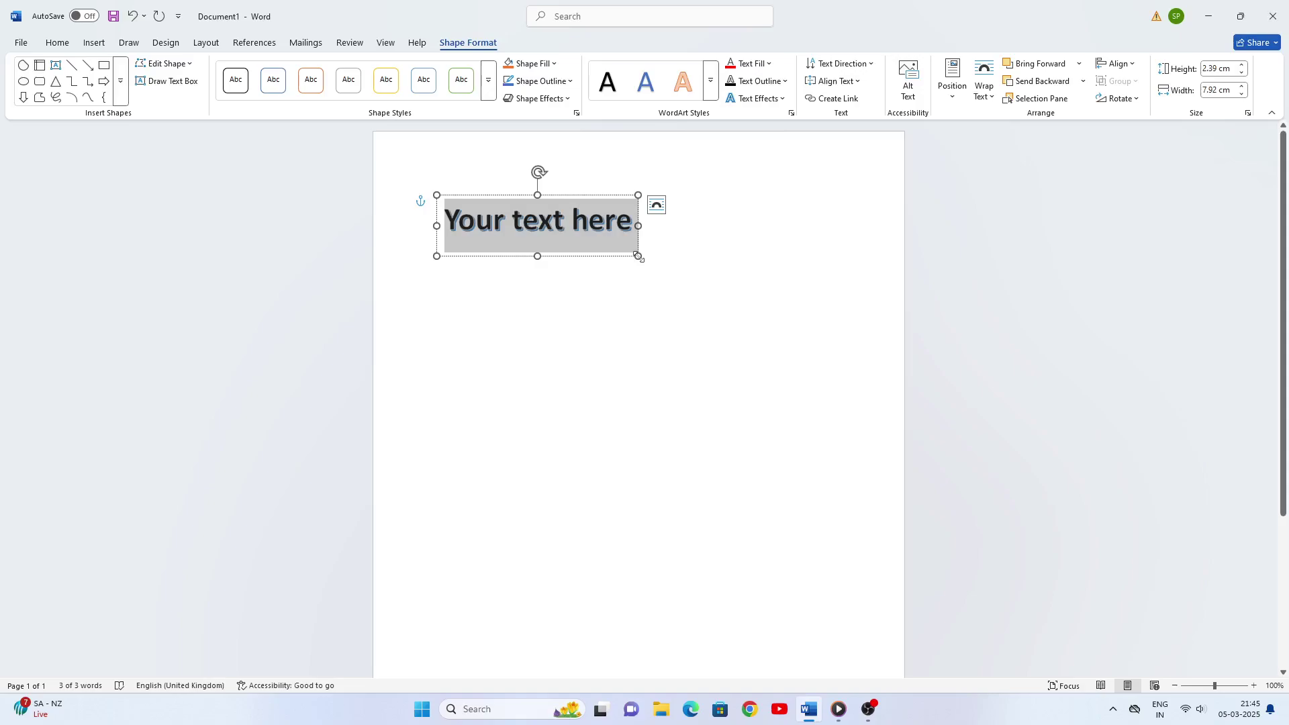
text(MAN)
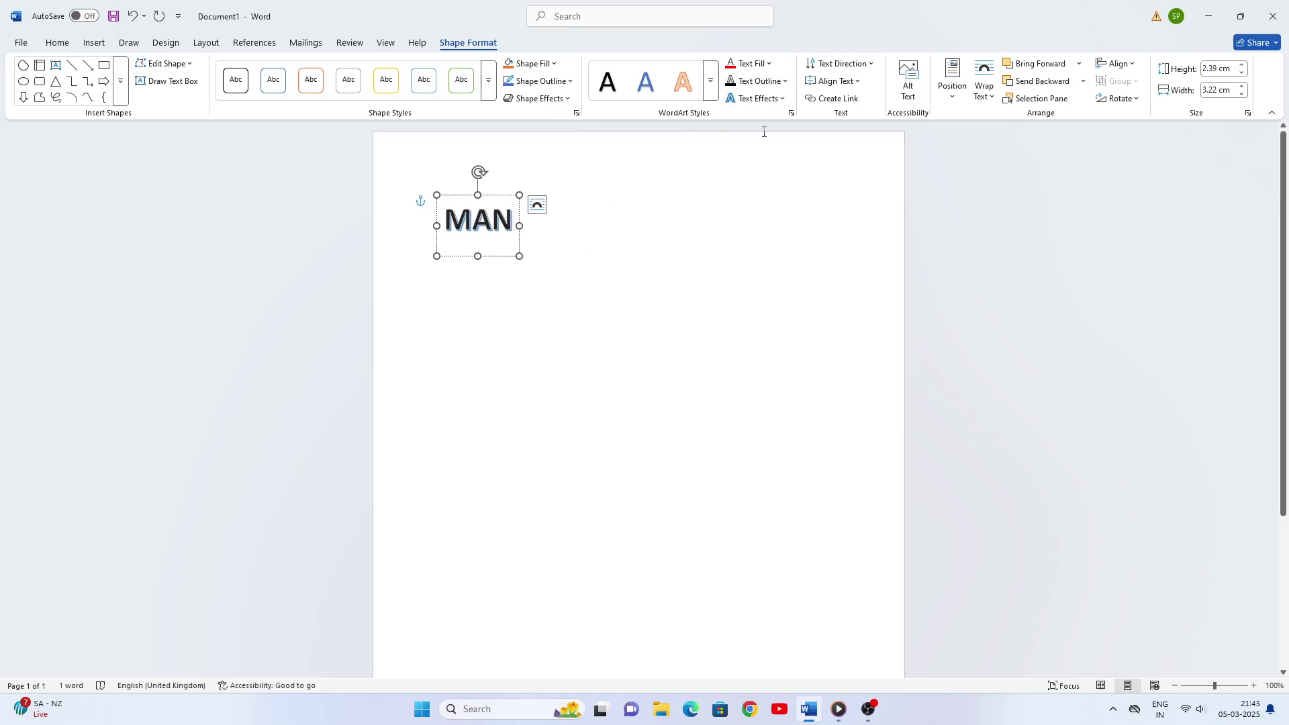
Step: Set the text fill of the "MAN" WordArt to red
click(770, 63)
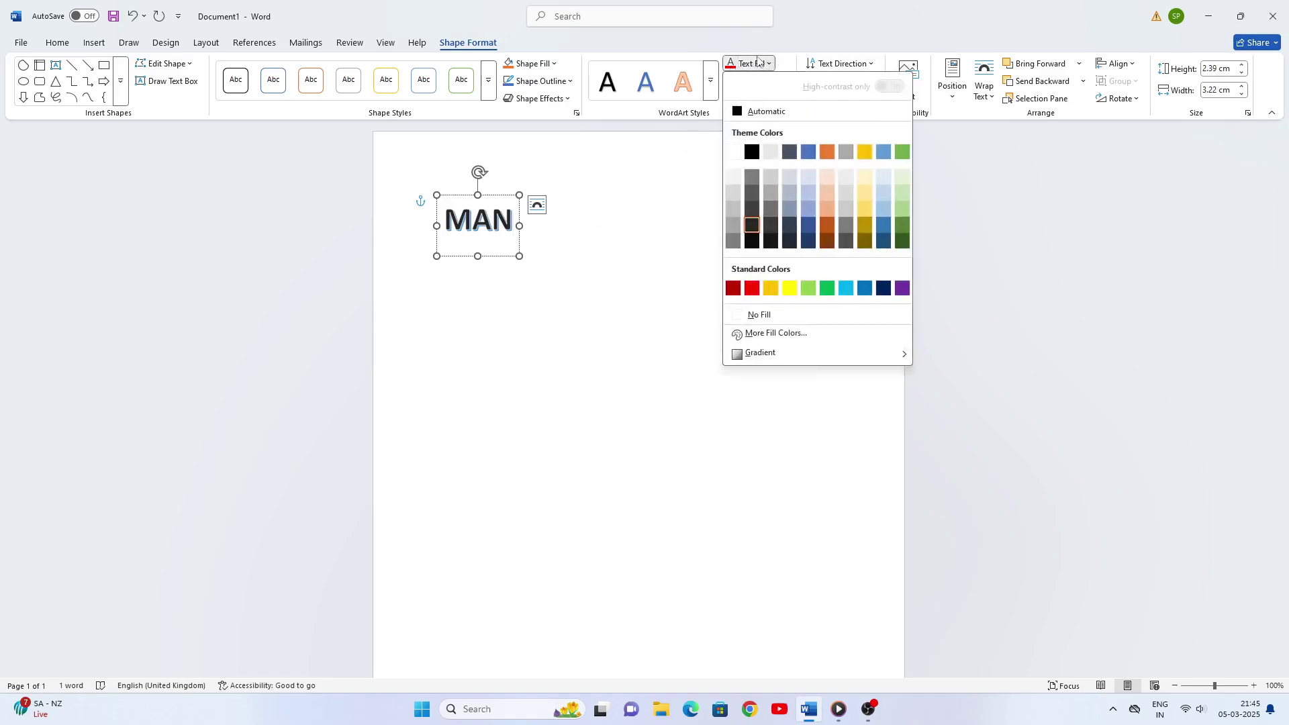
click(752, 288)
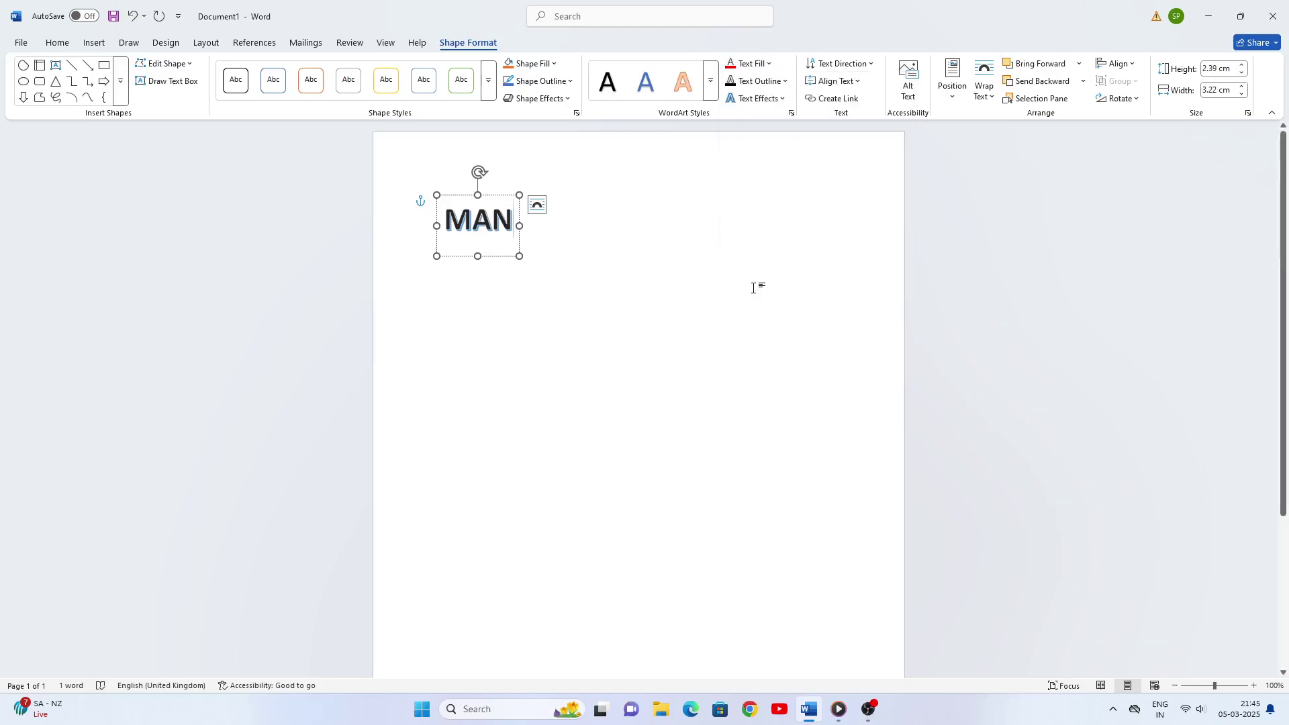
drag(516, 225, 442, 225)
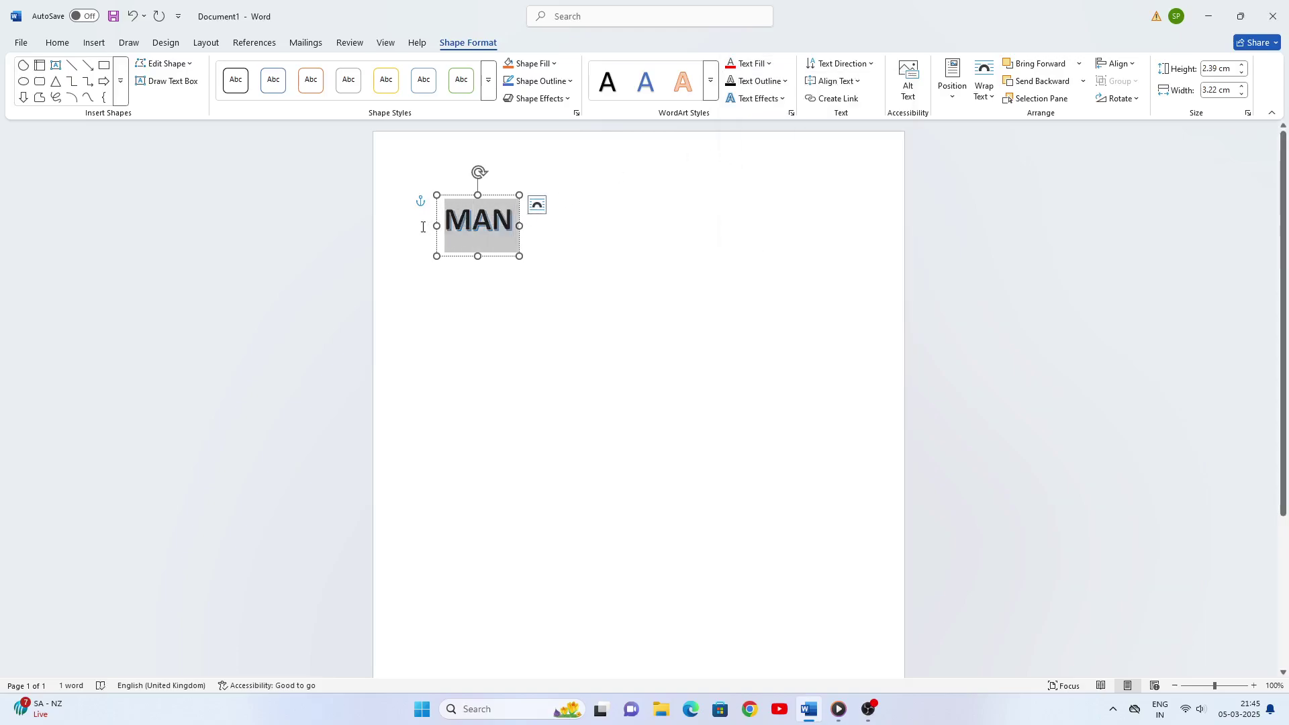
click(739, 63)
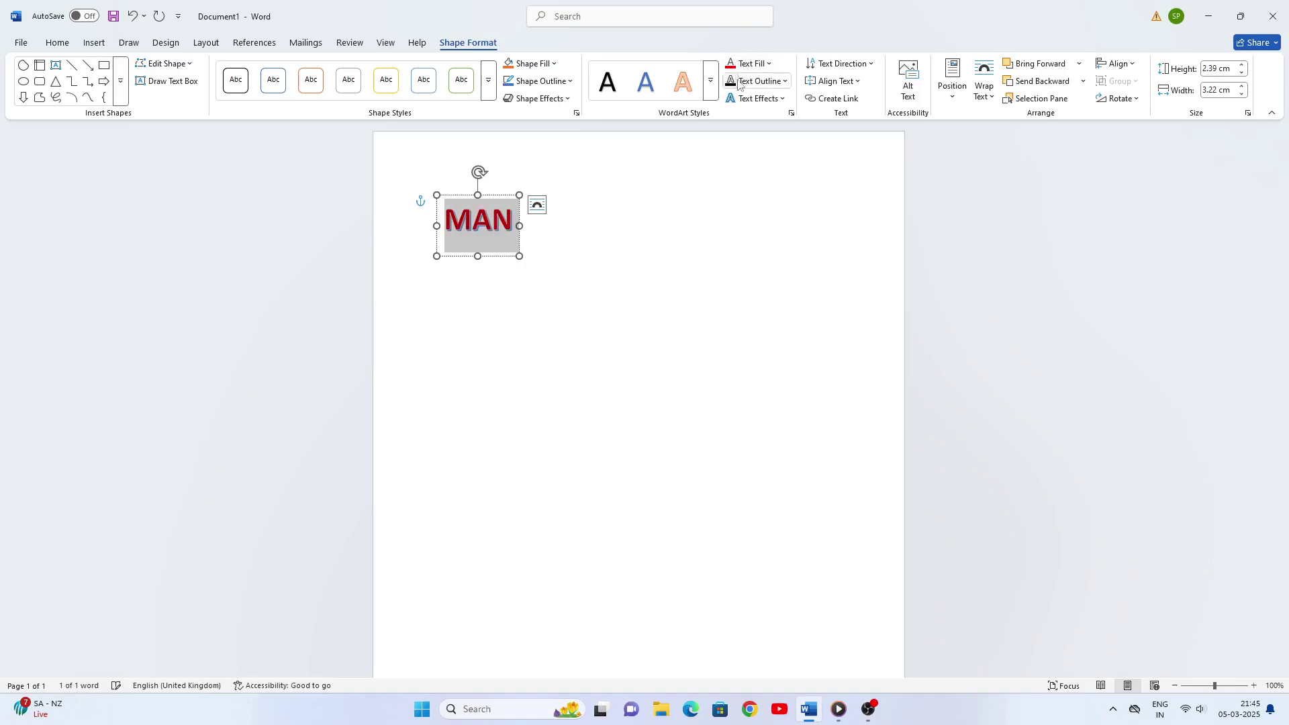
Step: Preview the text effects available for the WordArt, including Bevel, 3-D Rotation and Transform, without applying one
click(783, 99)
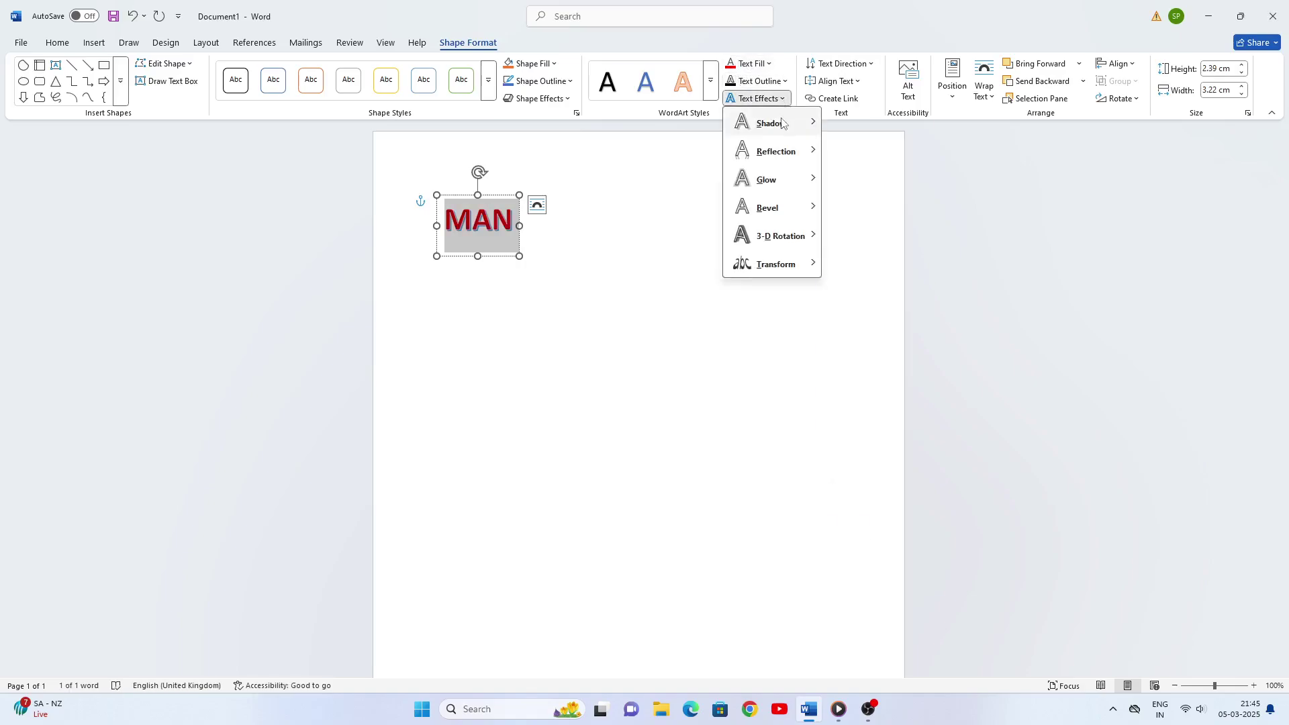
mouse_move(783, 123)
mouse_move(779, 179)
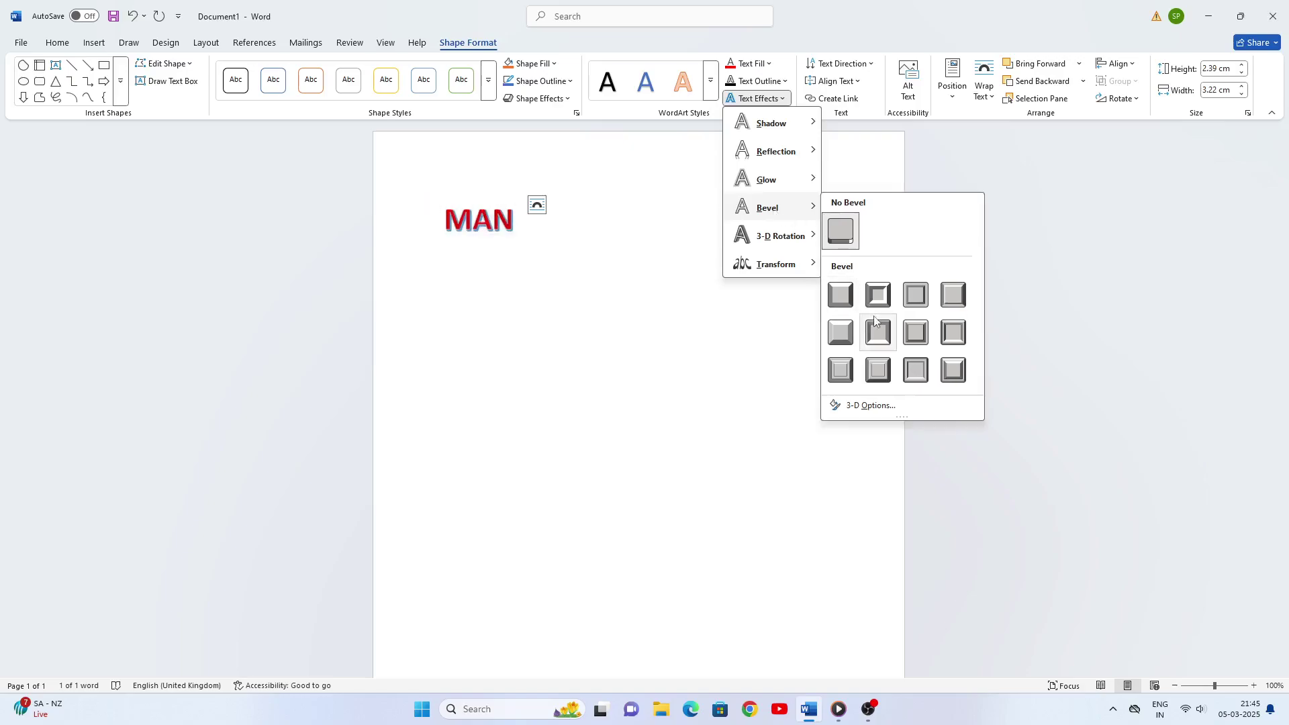
mouse_move(779, 236)
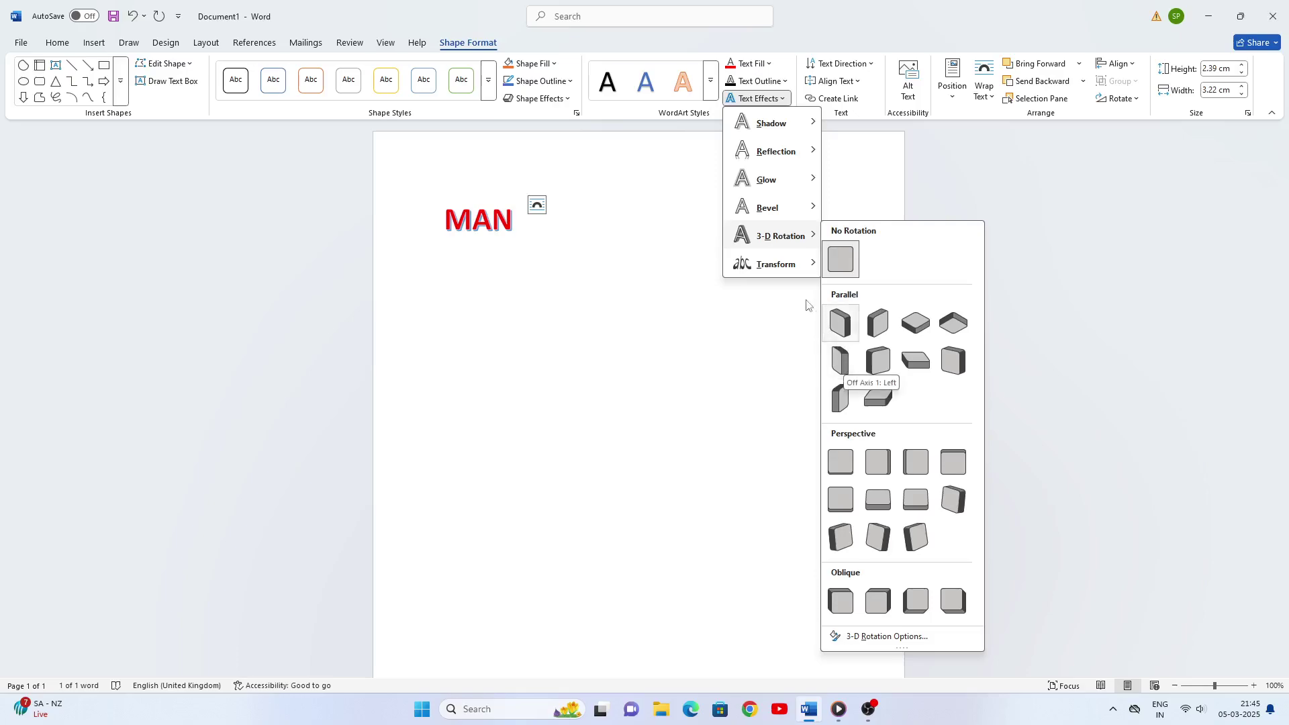
mouse_move(784, 269)
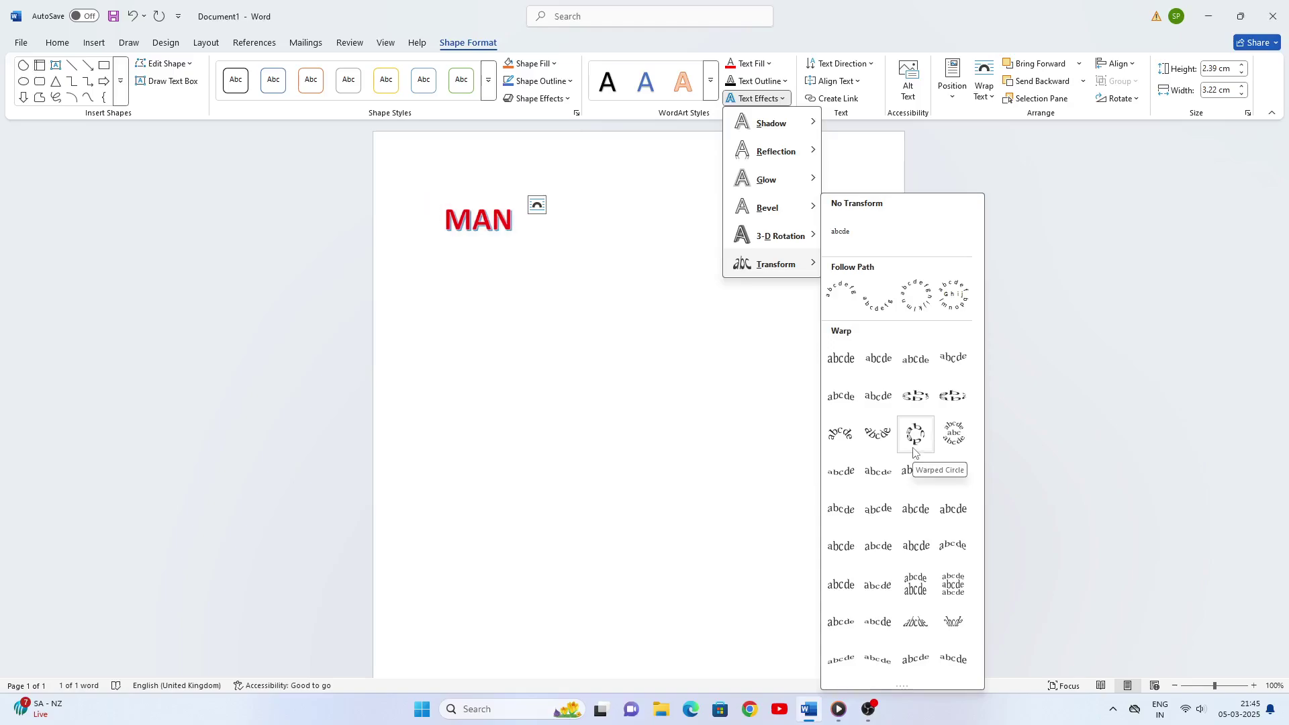
click(507, 221)
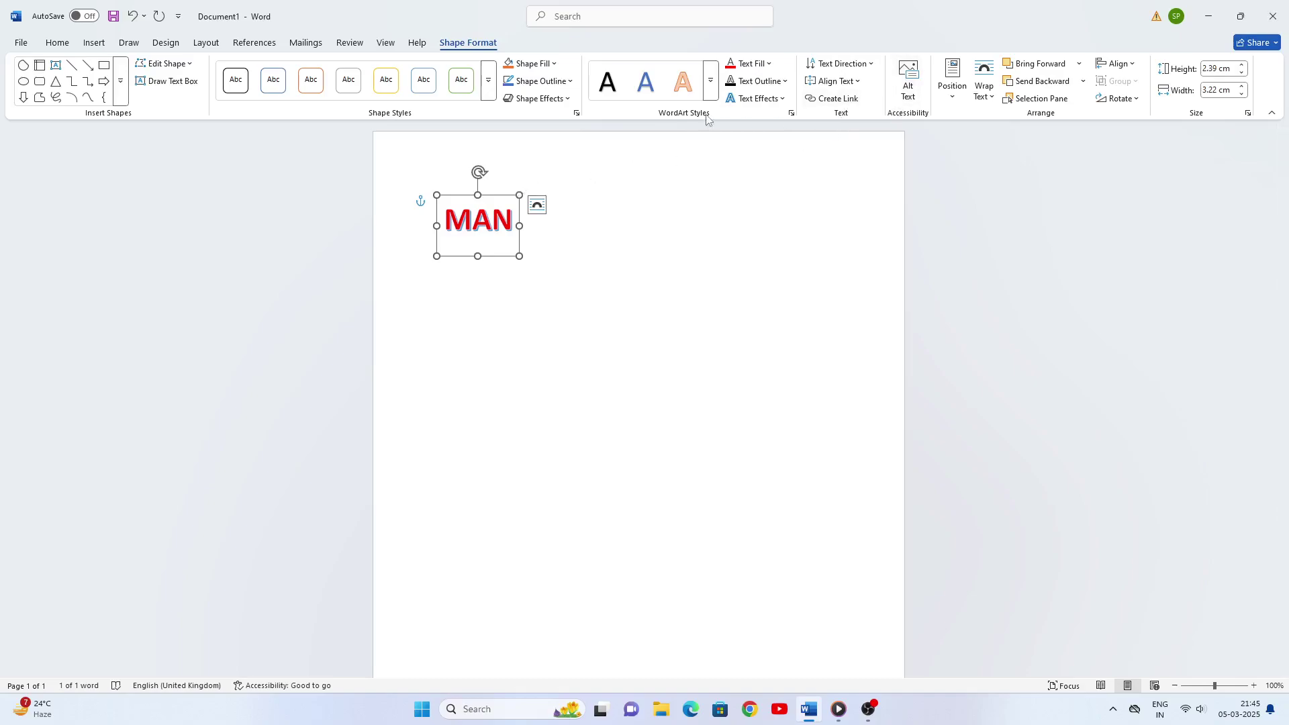
click(781, 100)
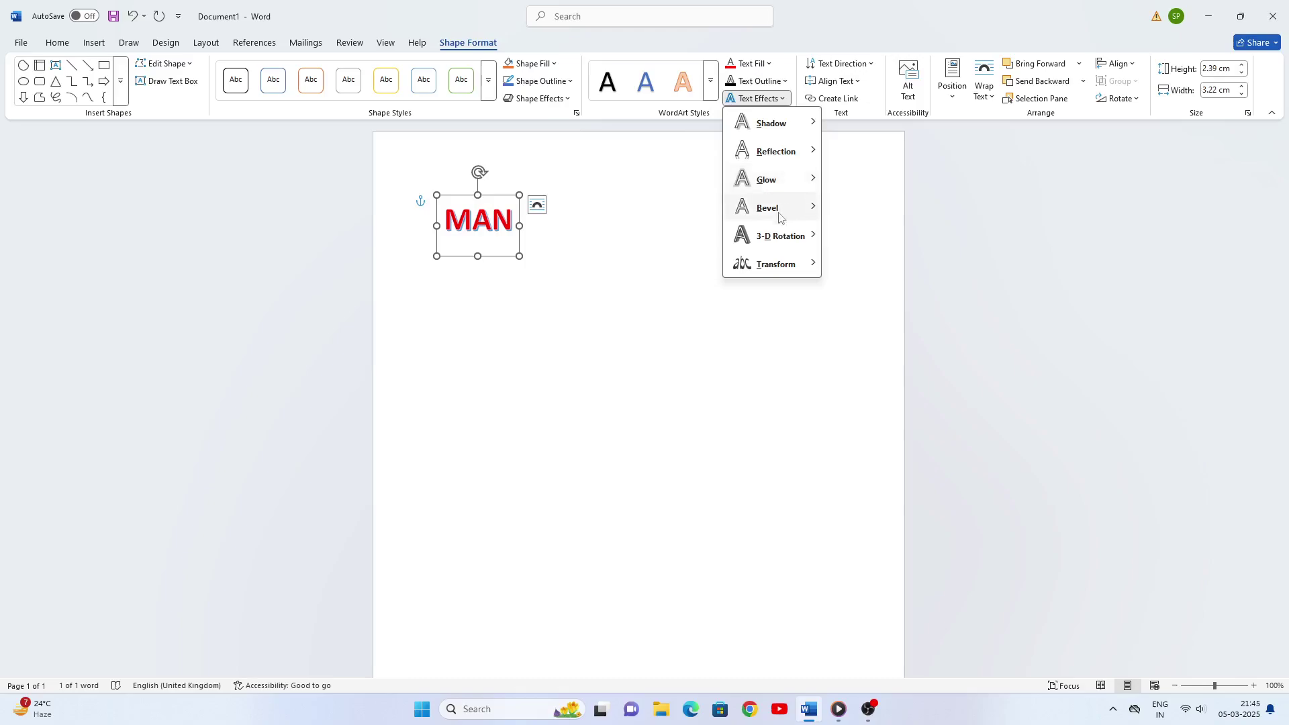
mouse_move(783, 267)
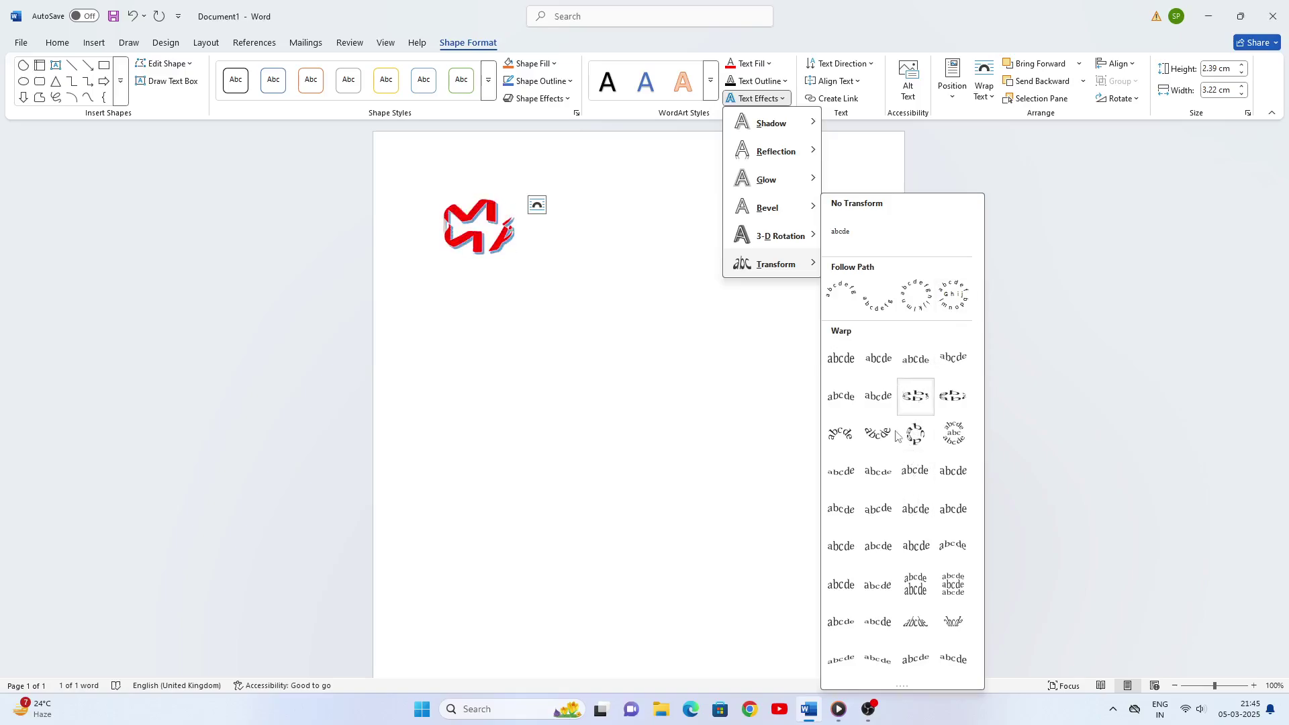
click(930, 155)
Step: Review the text direction, text alignment and page position options for the "MAN" WordArt without applying any
click(873, 64)
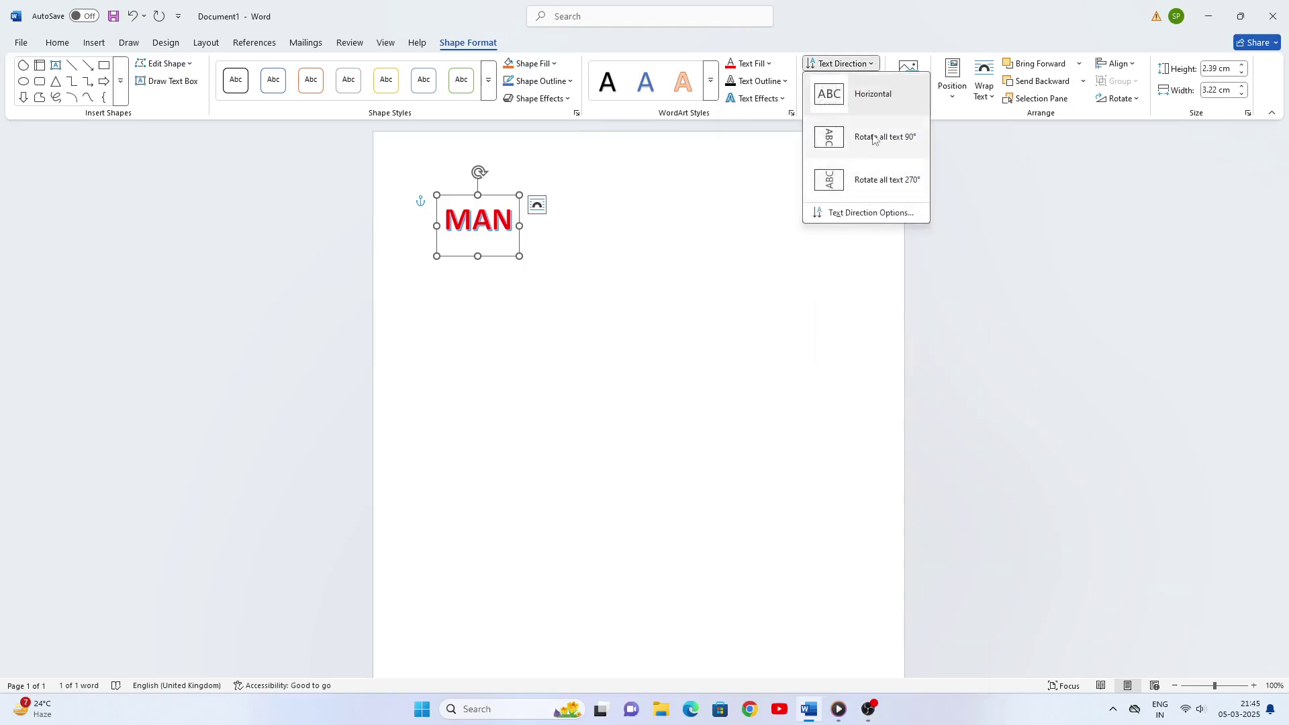
click(900, 134)
click(861, 82)
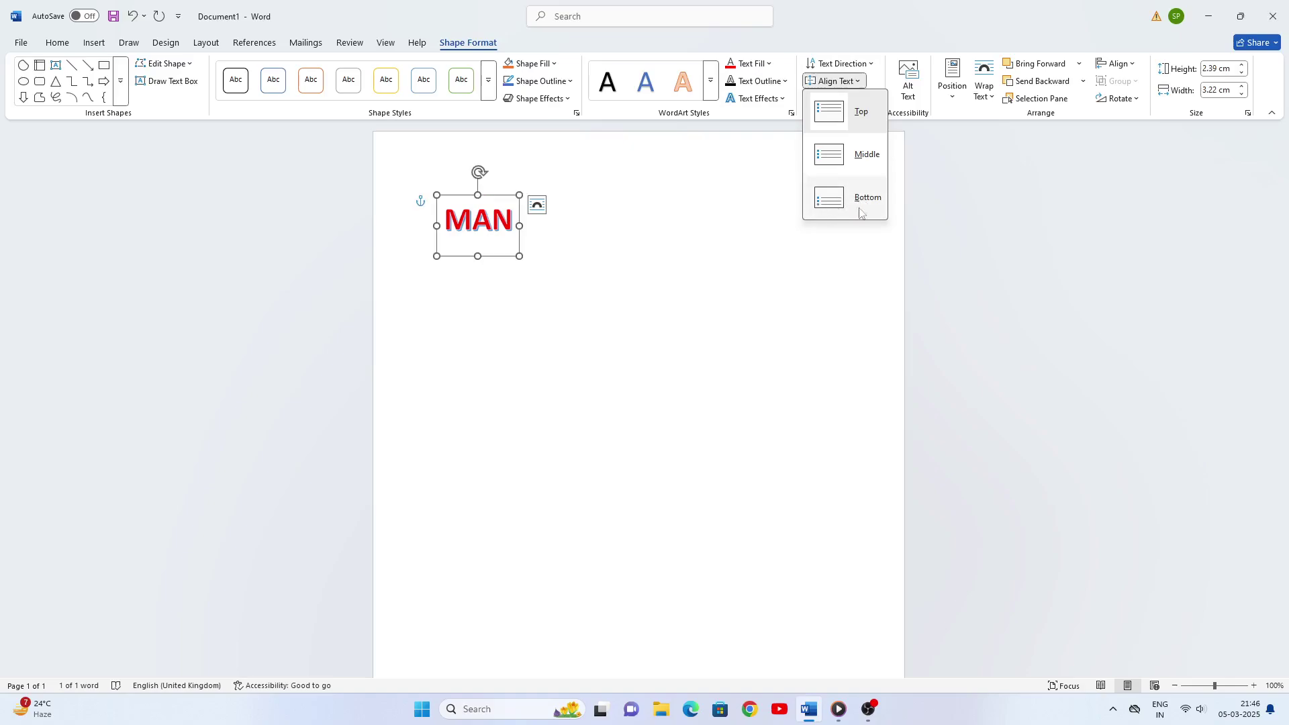
click(947, 264)
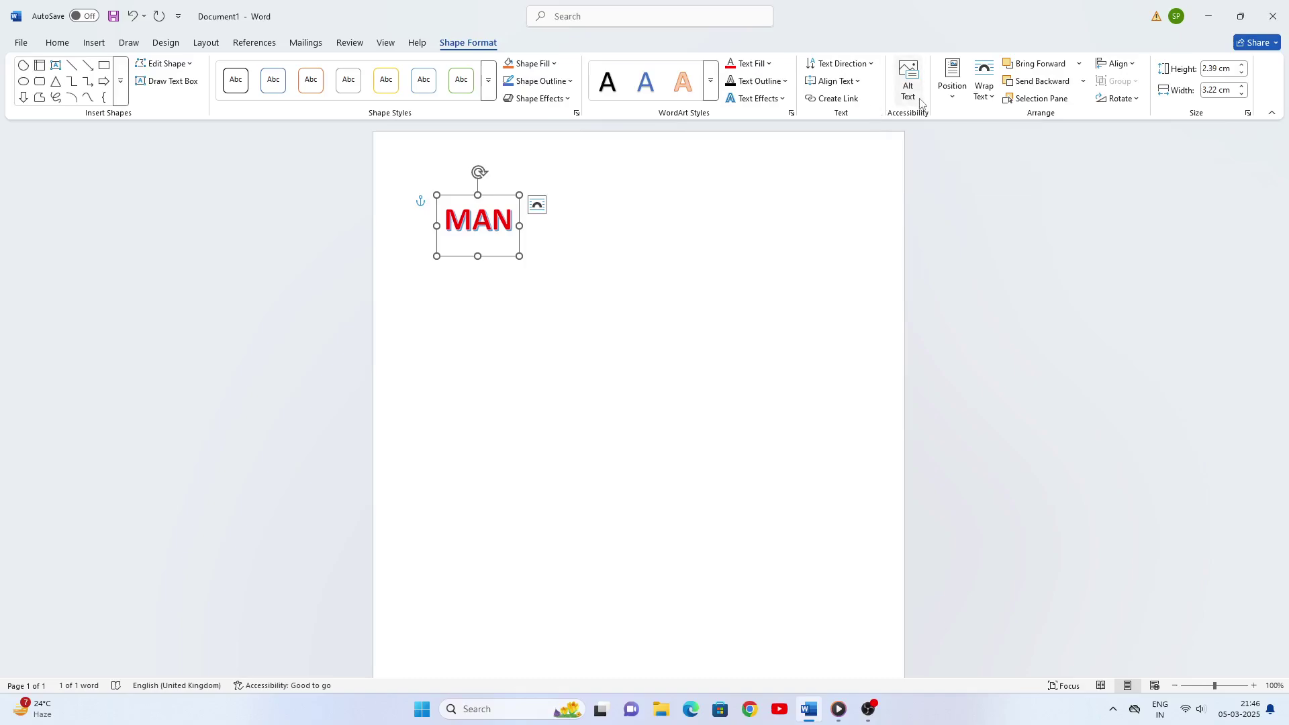
click(953, 94)
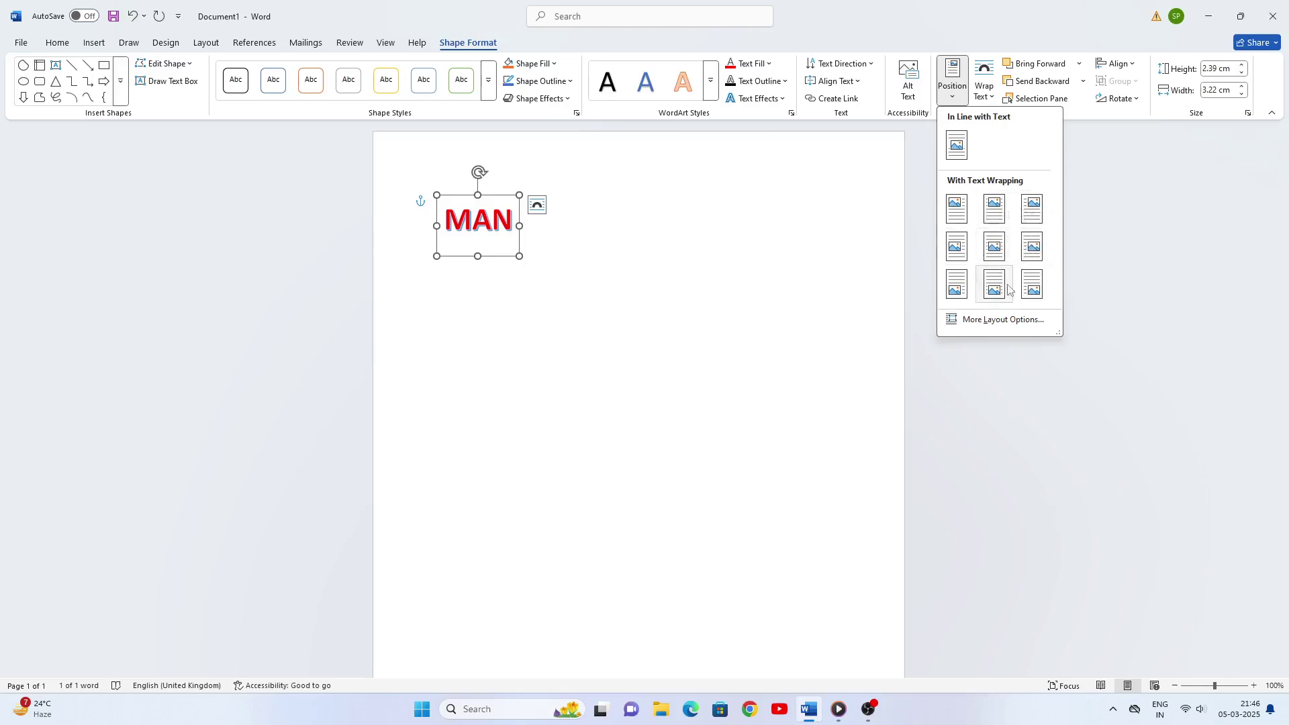
click(826, 311)
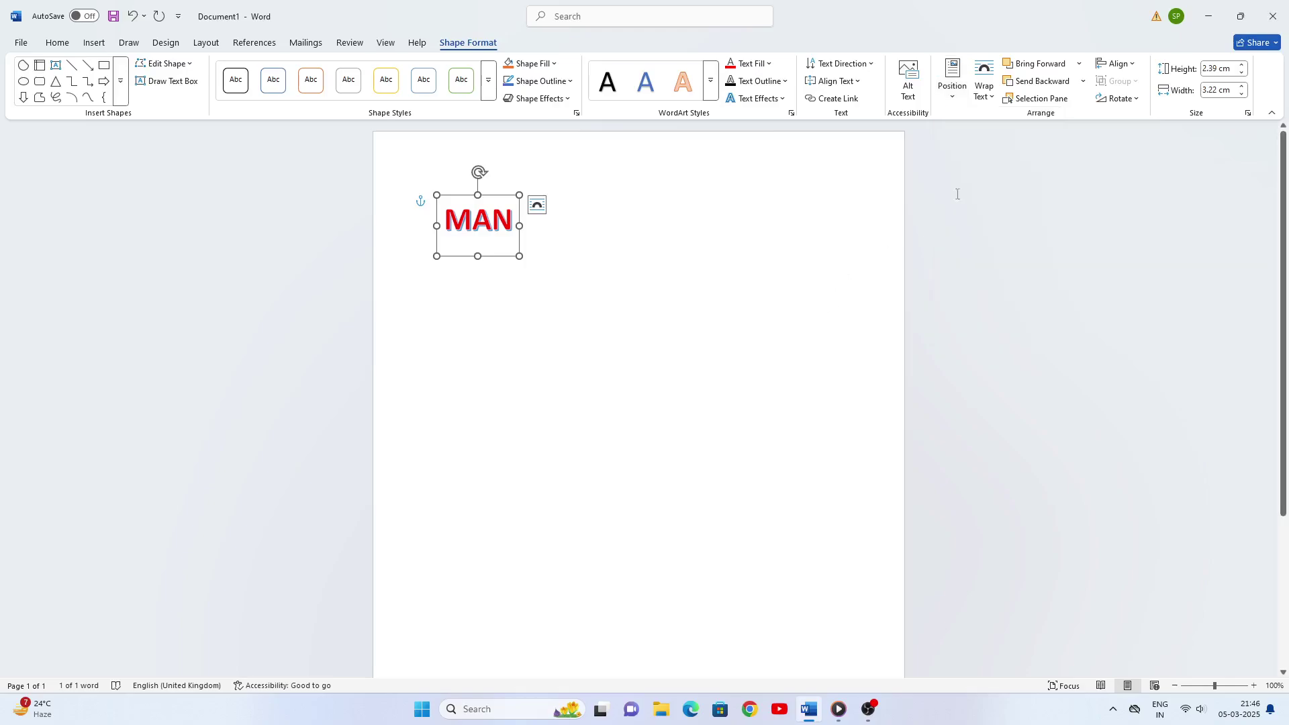
Step: Set the WordArt's text wrapping to Through and move it down toward the middle of the page
click(992, 98)
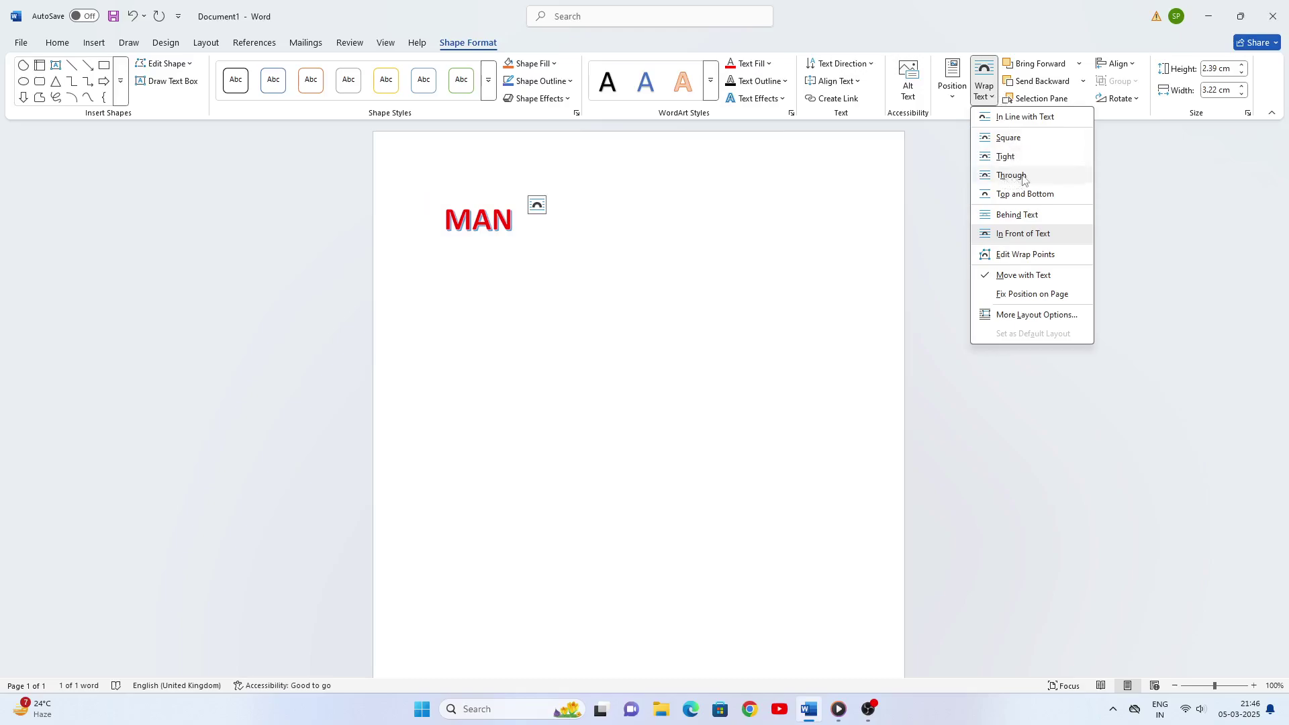
click(1023, 176)
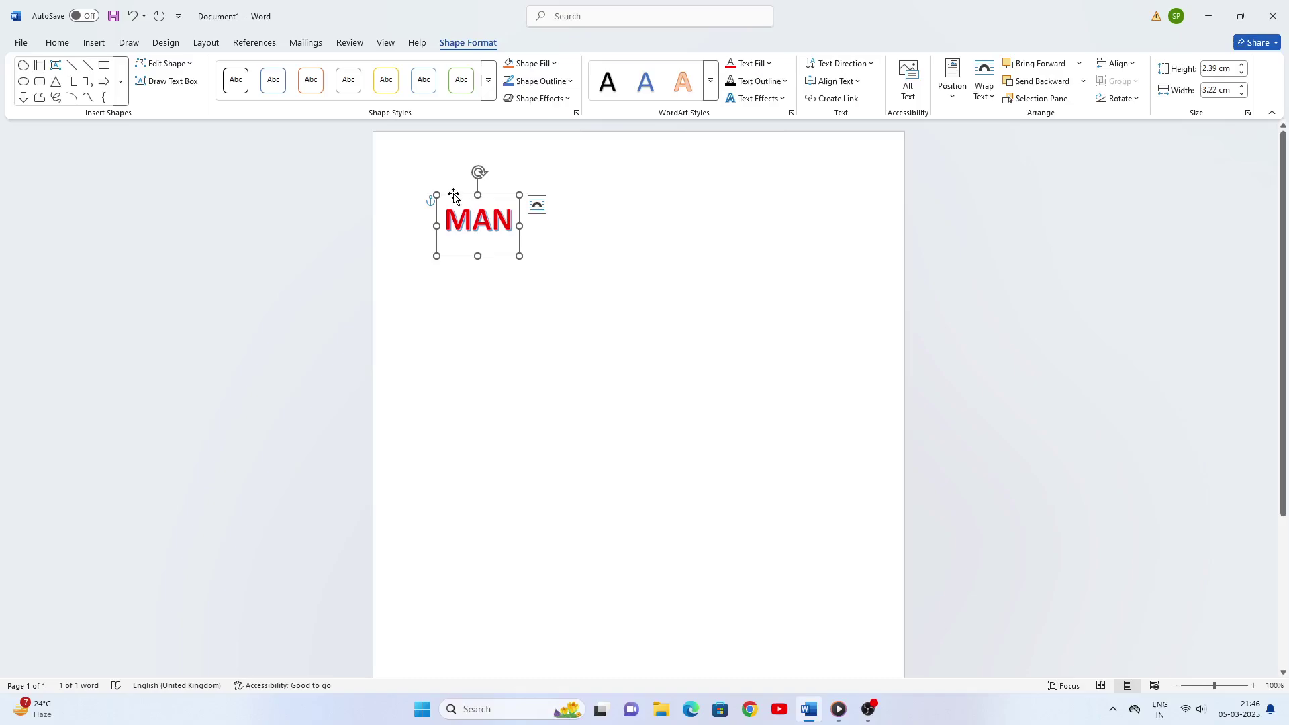
drag(454, 196, 515, 308)
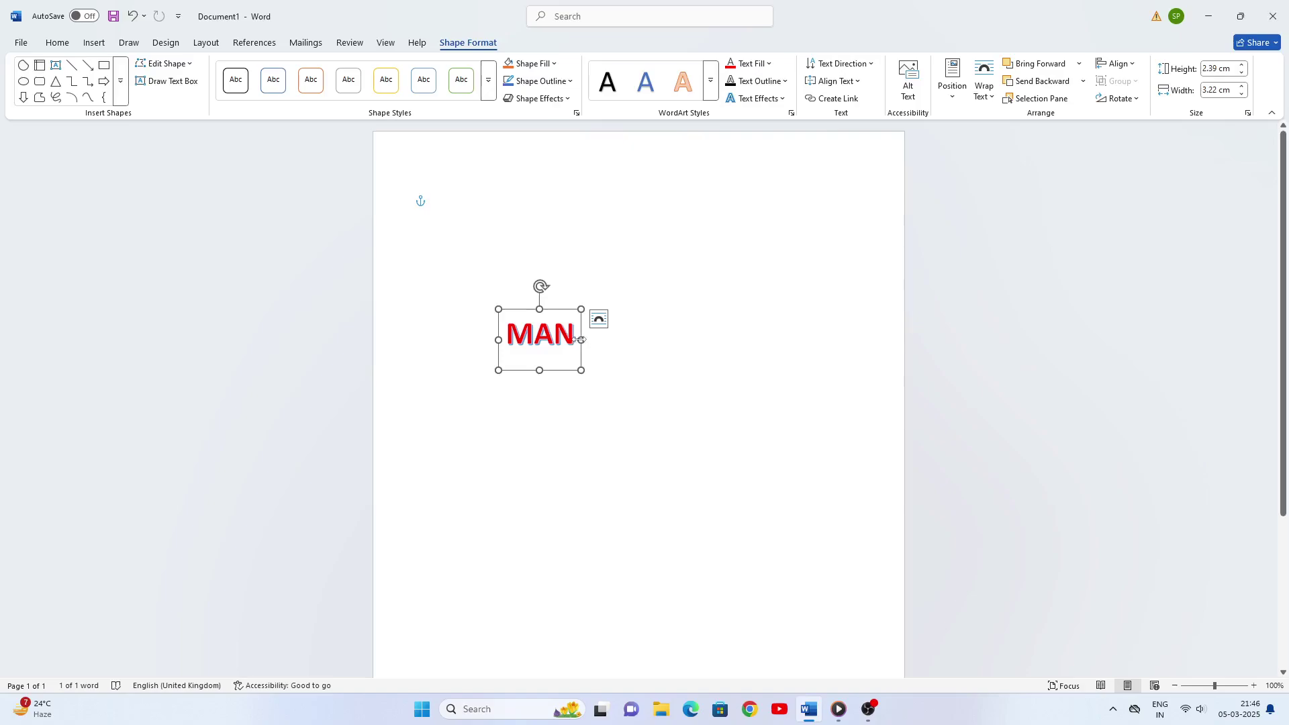
Step: Resize the "MAN" WordArt box to about 7.36 cm wide and 2.83 cm high
drag(582, 340, 685, 340)
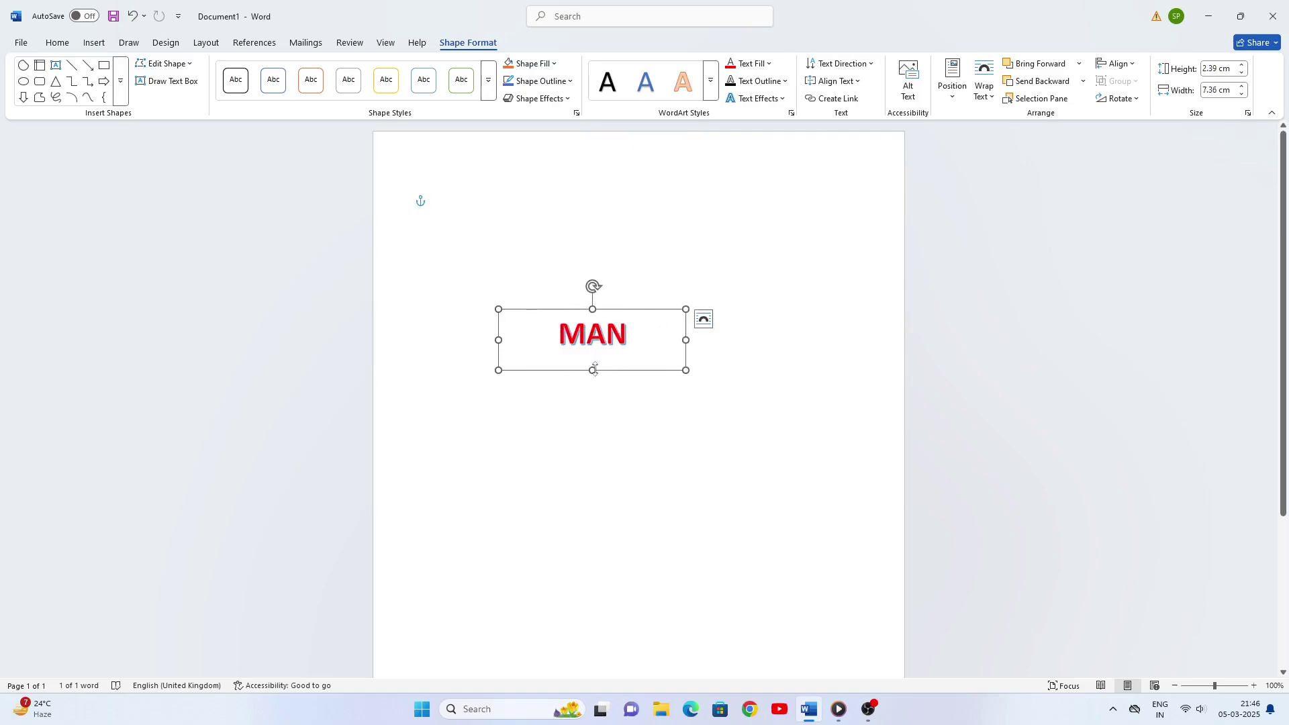
drag(595, 369, 610, 447)
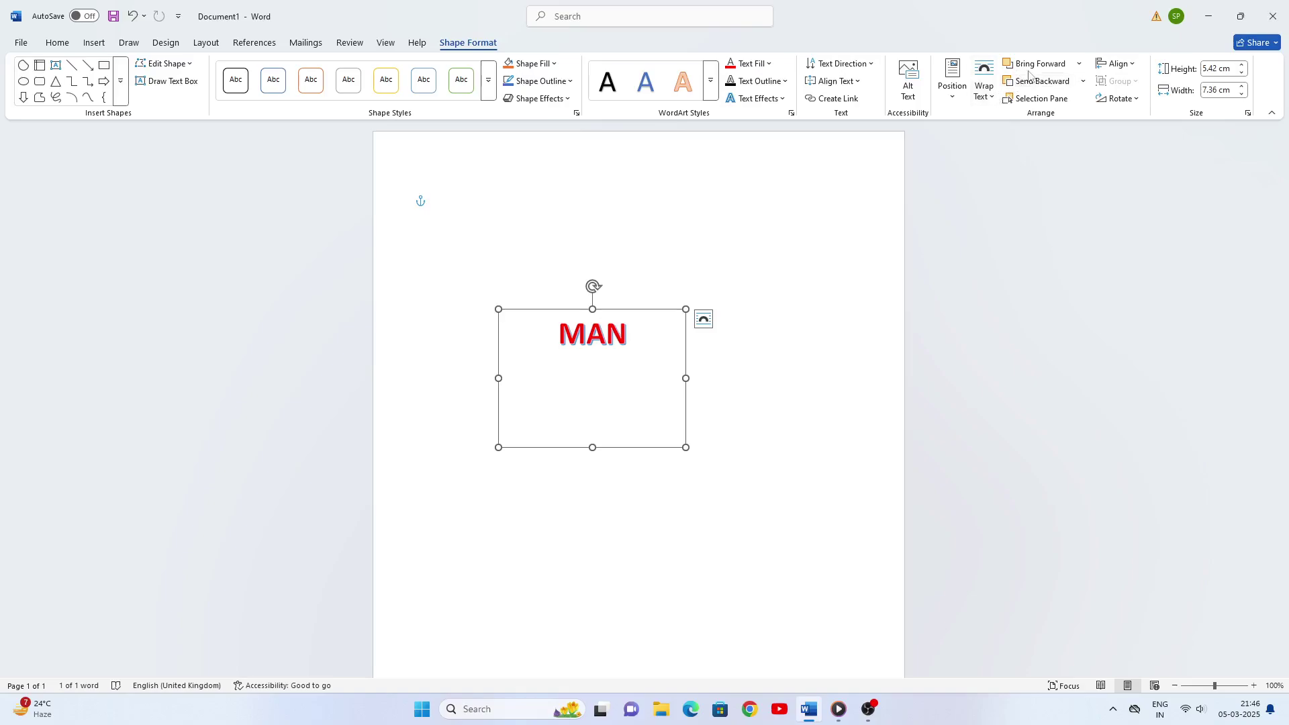
drag(593, 447, 598, 381)
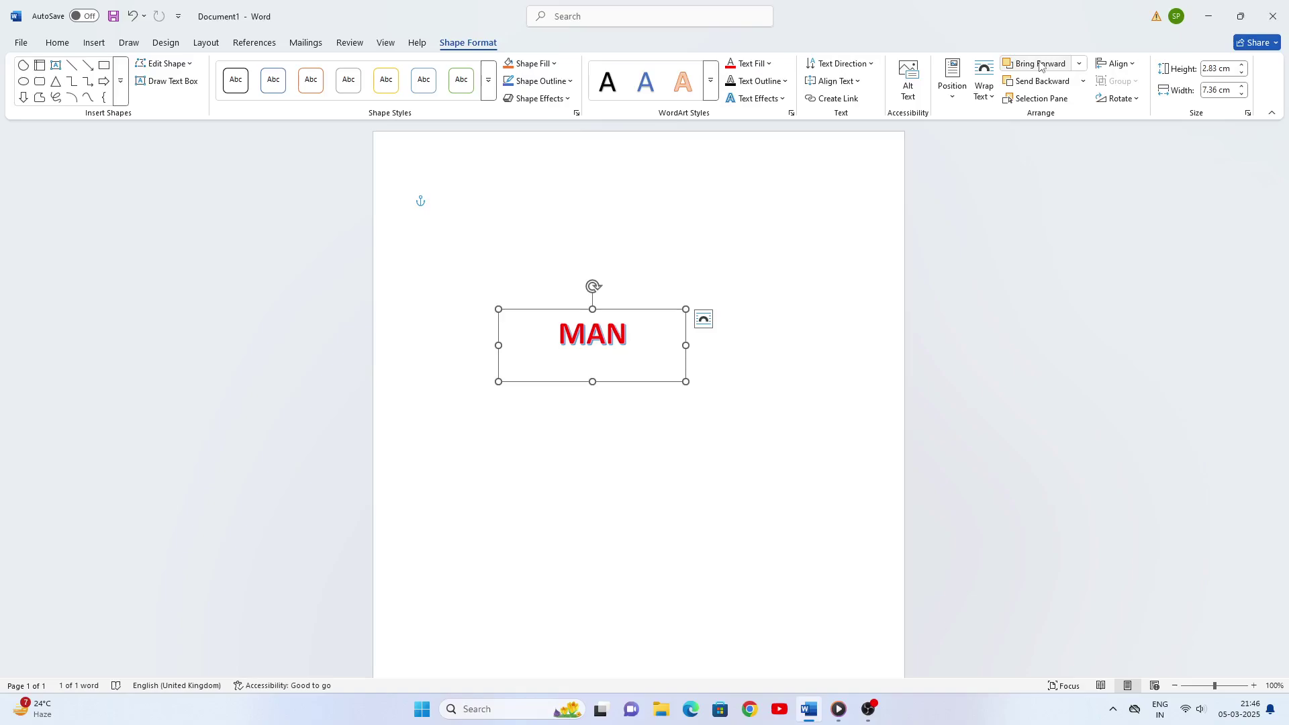
Step: Show the Selection pane and draw a chord shape about 2.57 cm wide and 2.14 cm high above and right of the WordArt
click(1040, 99)
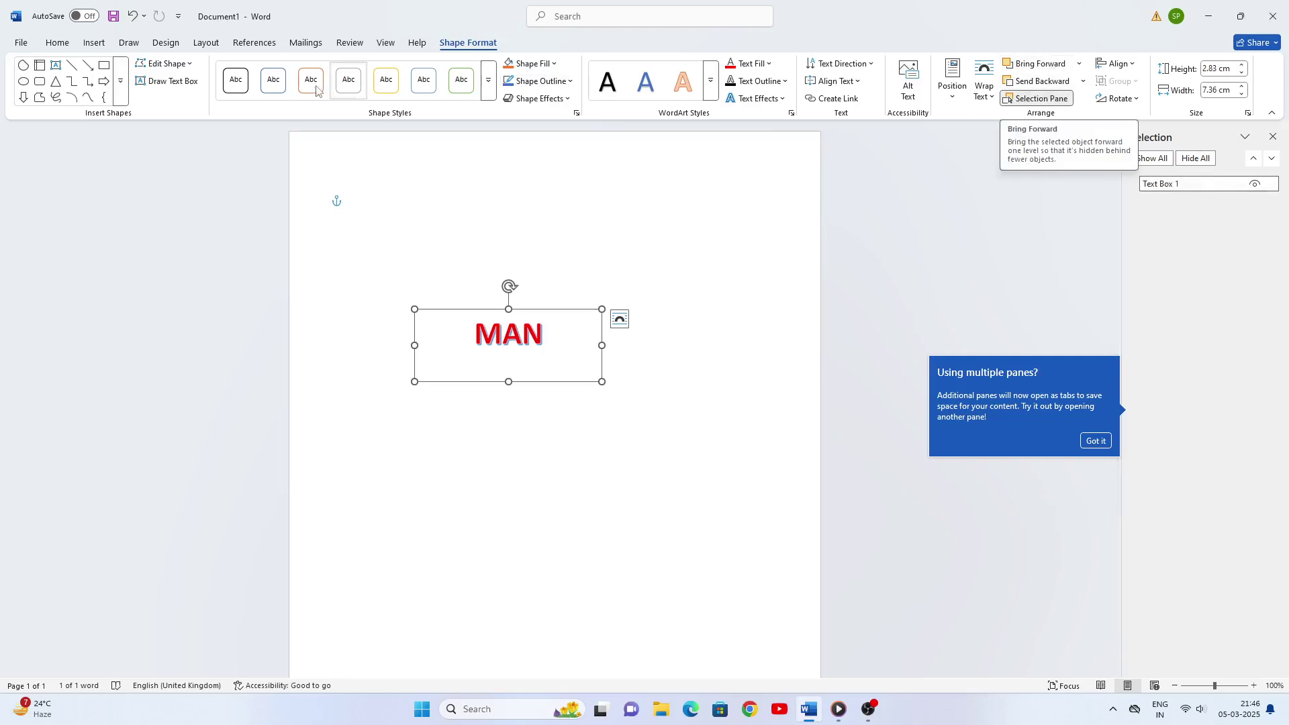
click(95, 43)
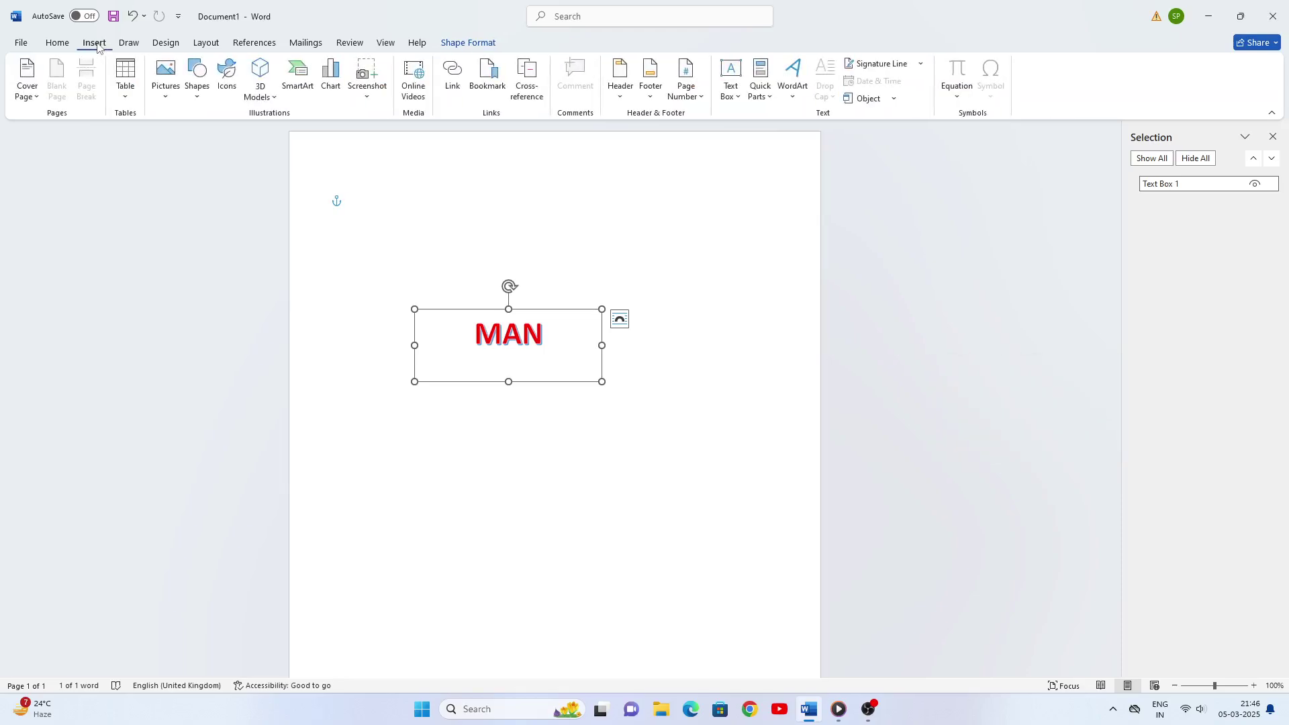
click(198, 94)
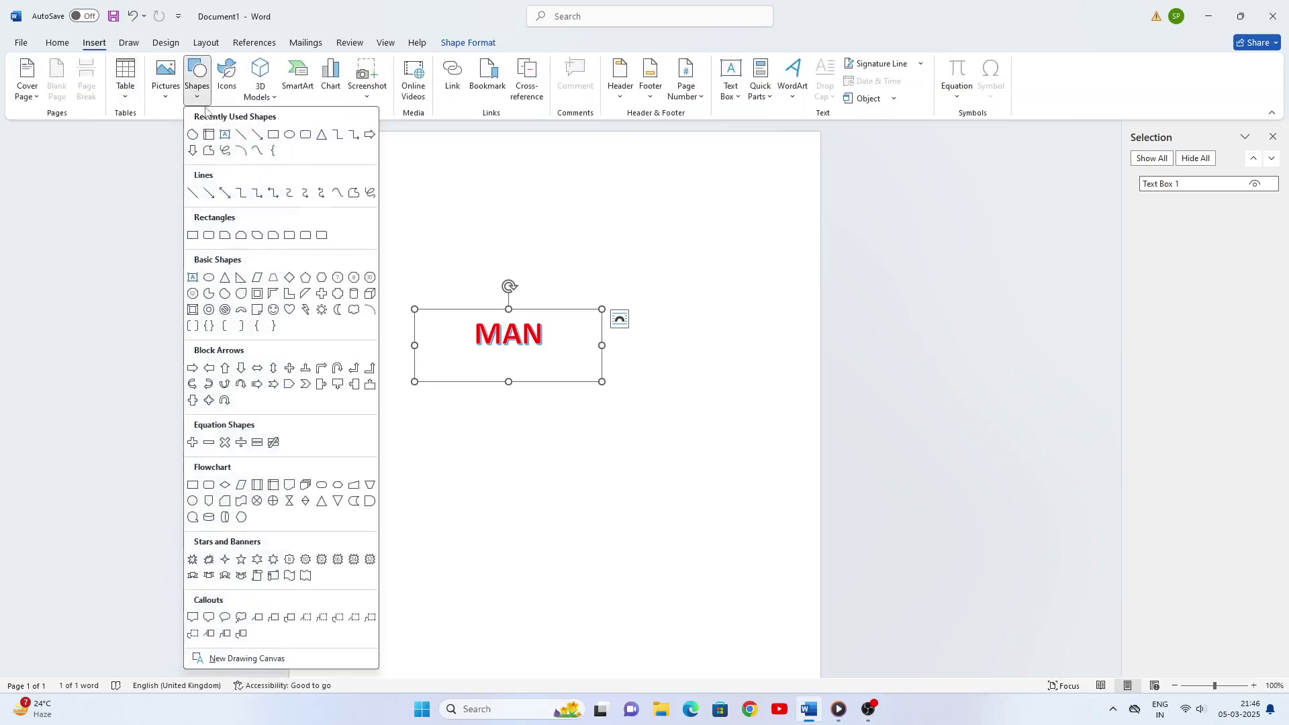
click(194, 137)
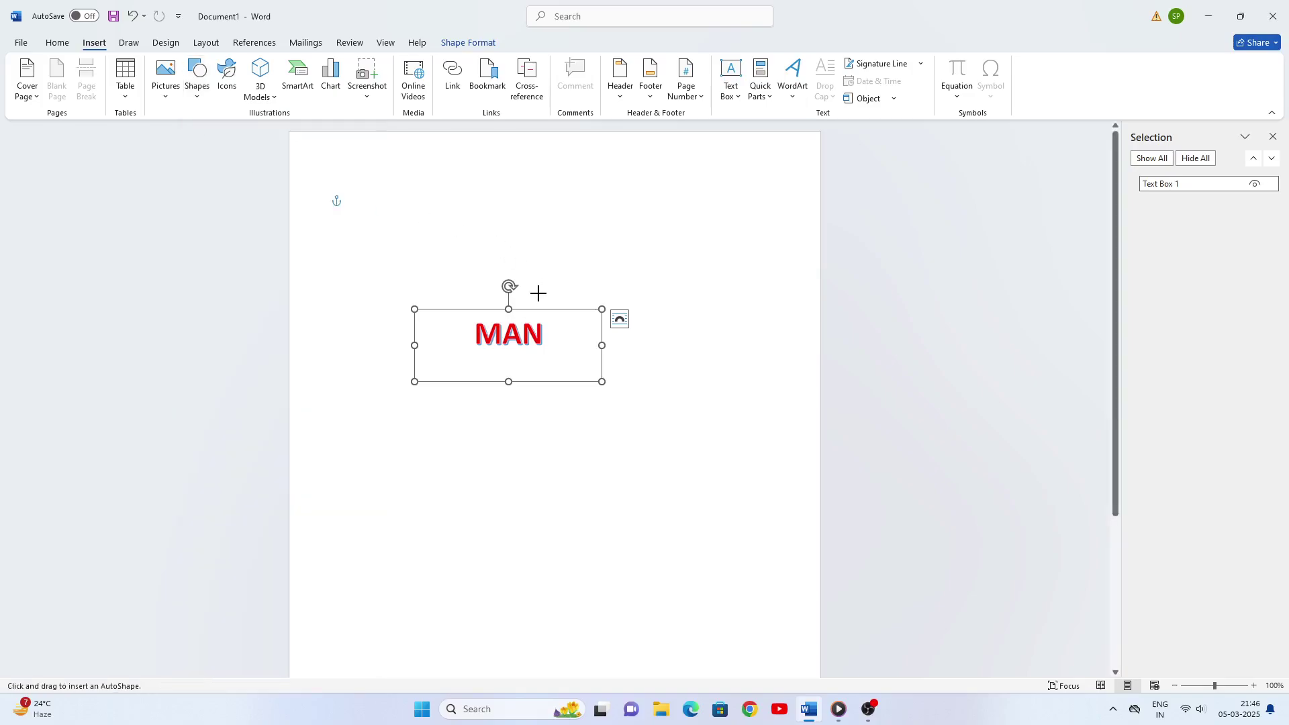
mouse_move(648, 196)
mouse_down()
mouse_move(696, 253)
mouse_move(714, 250)
mouse_up()
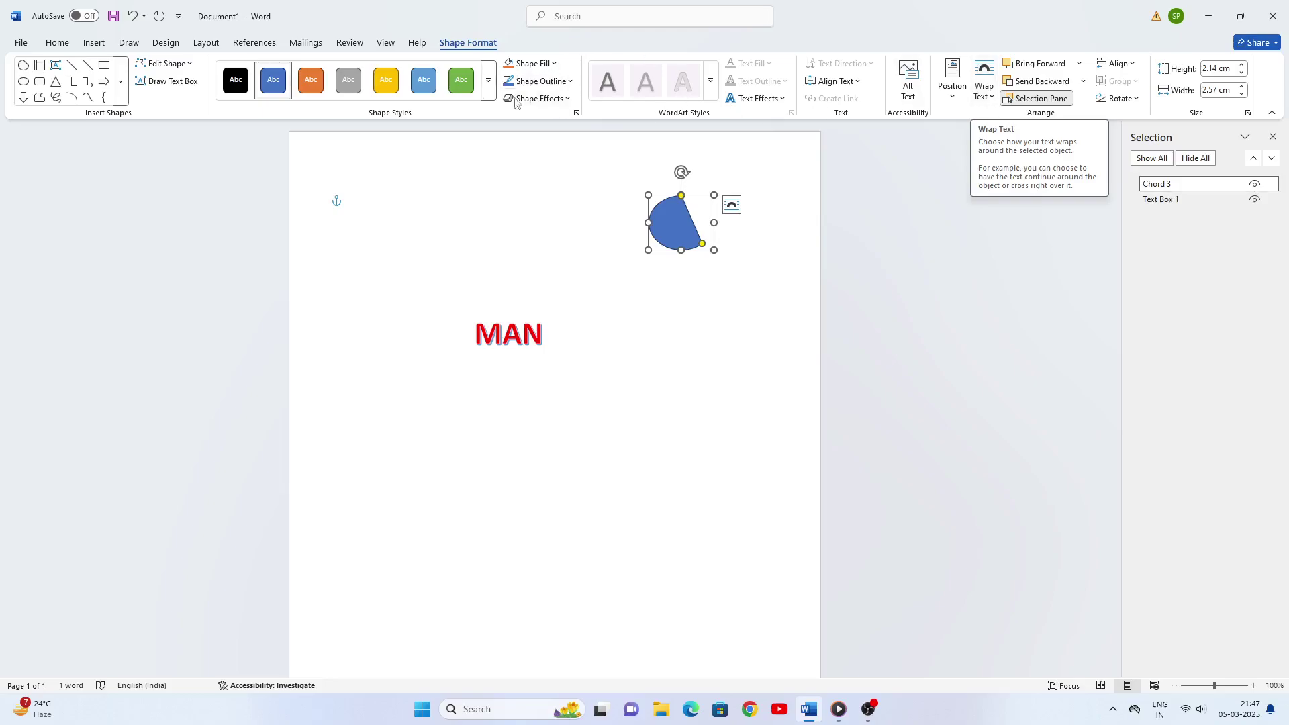
Step: Set the chord shape's text wrapping to Through and move it over the "MAN" WordArt
click(992, 99)
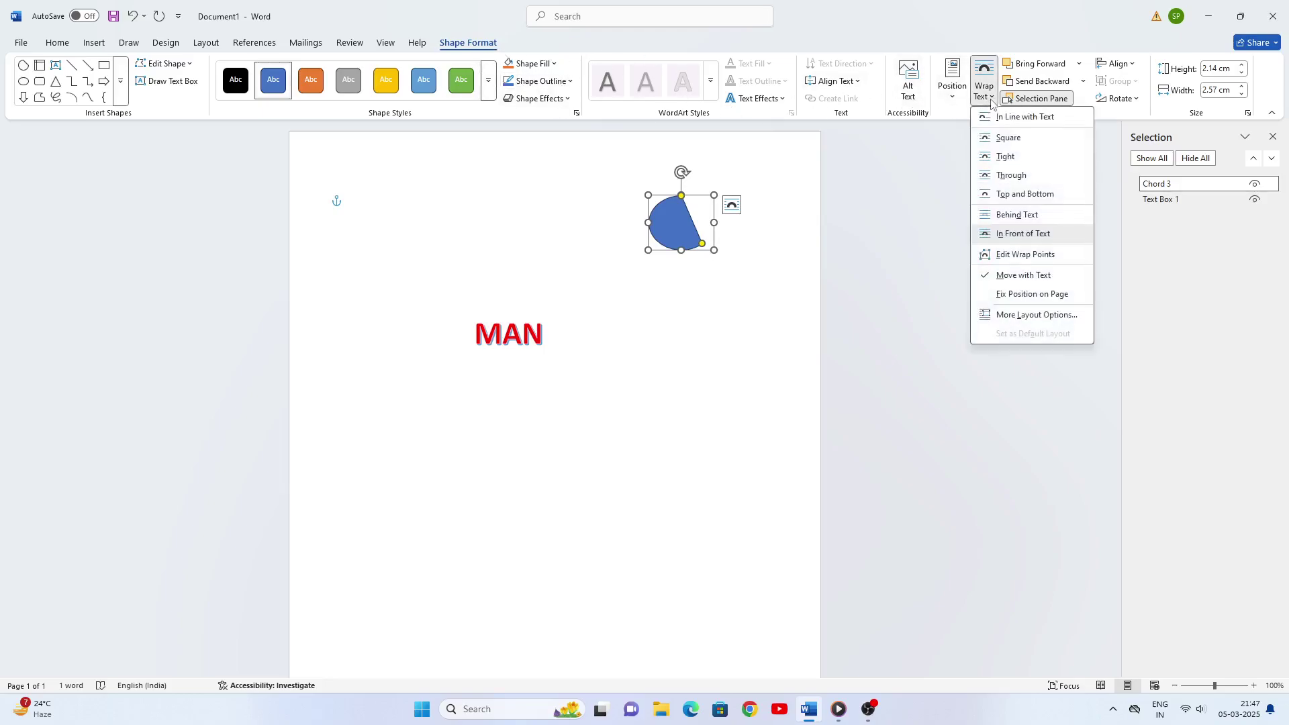
click(1010, 177)
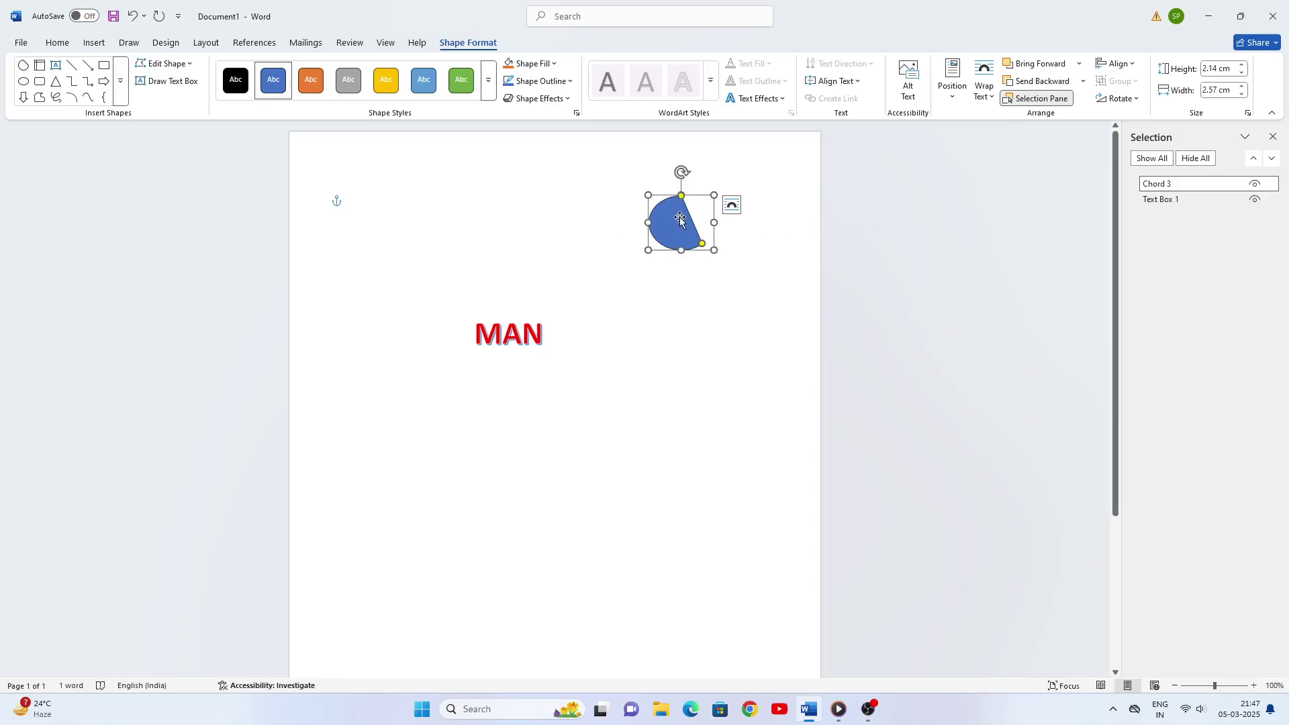
drag(681, 218, 516, 329)
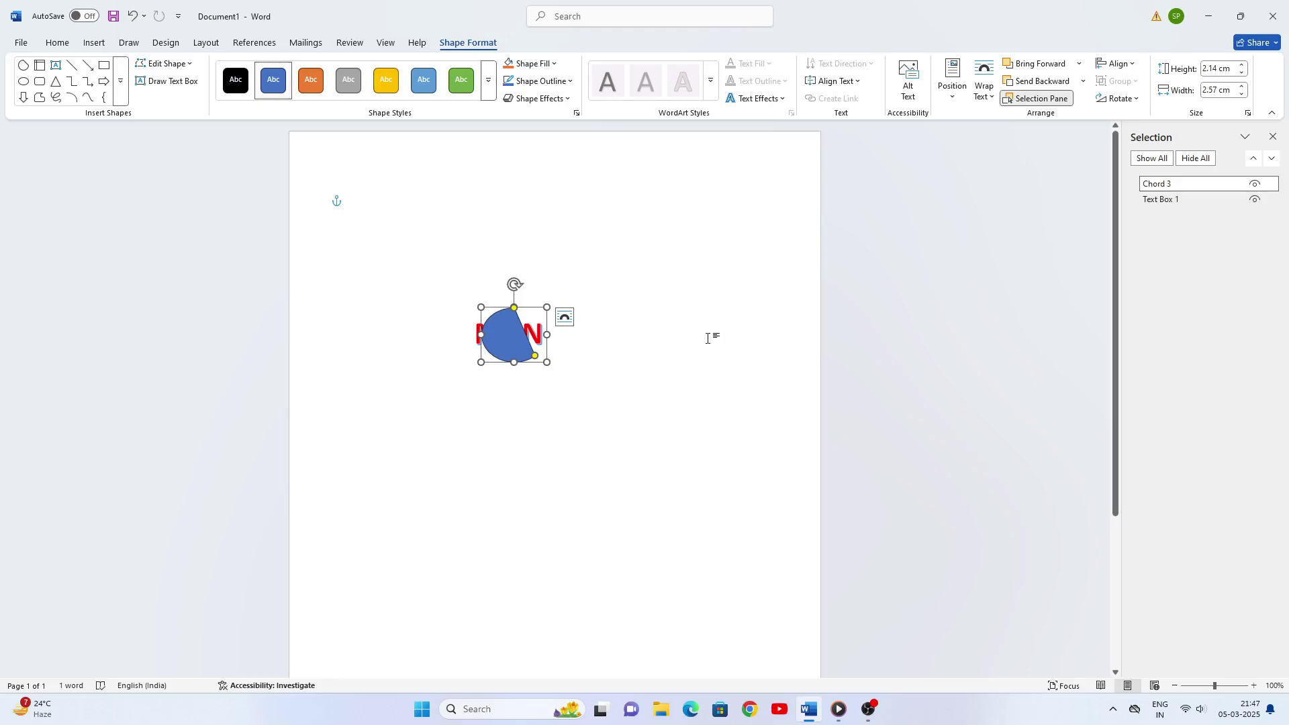
Step: Widen the chord to about 4.79 cm and alternate its stacking order with the WordArt, ending with it sent backward
drag(547, 333, 579, 334)
mouse_move(479, 335)
mouse_down()
mouse_move(457, 334)
mouse_move(495, 335)
mouse_up()
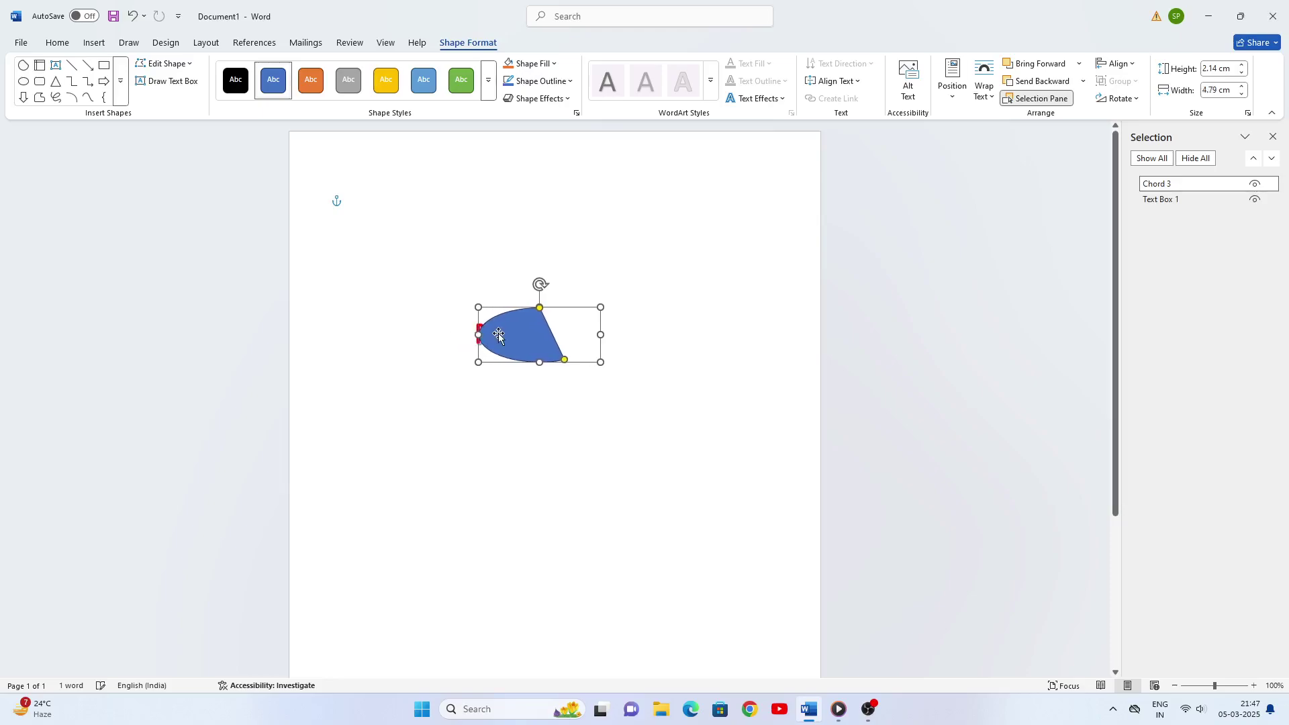
click(1046, 81)
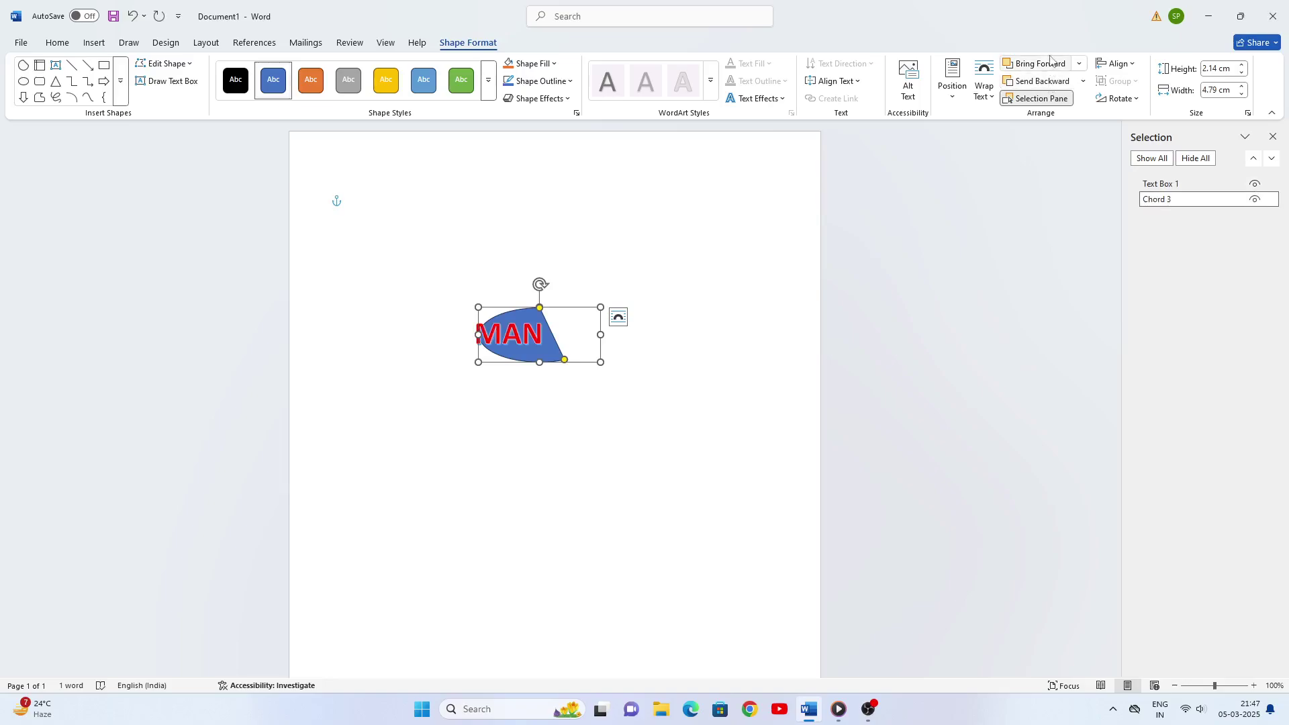
click(1051, 64)
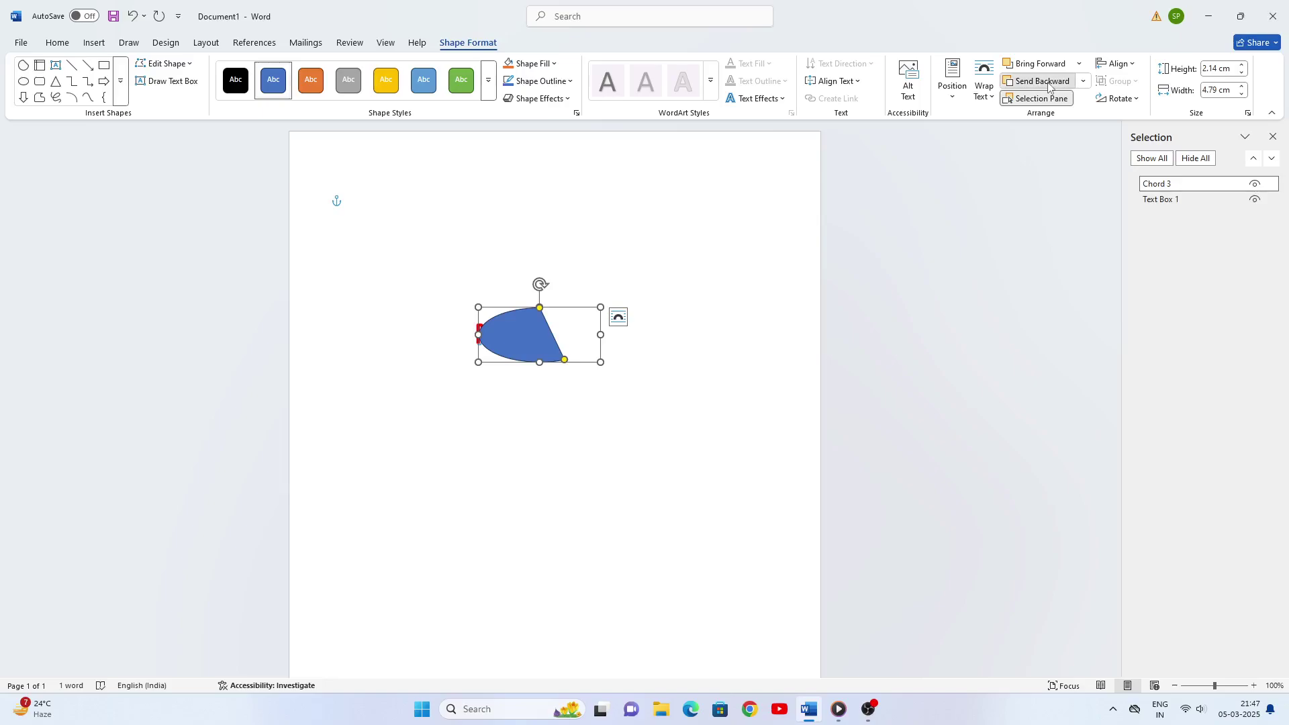
click(1049, 82)
click(1046, 63)
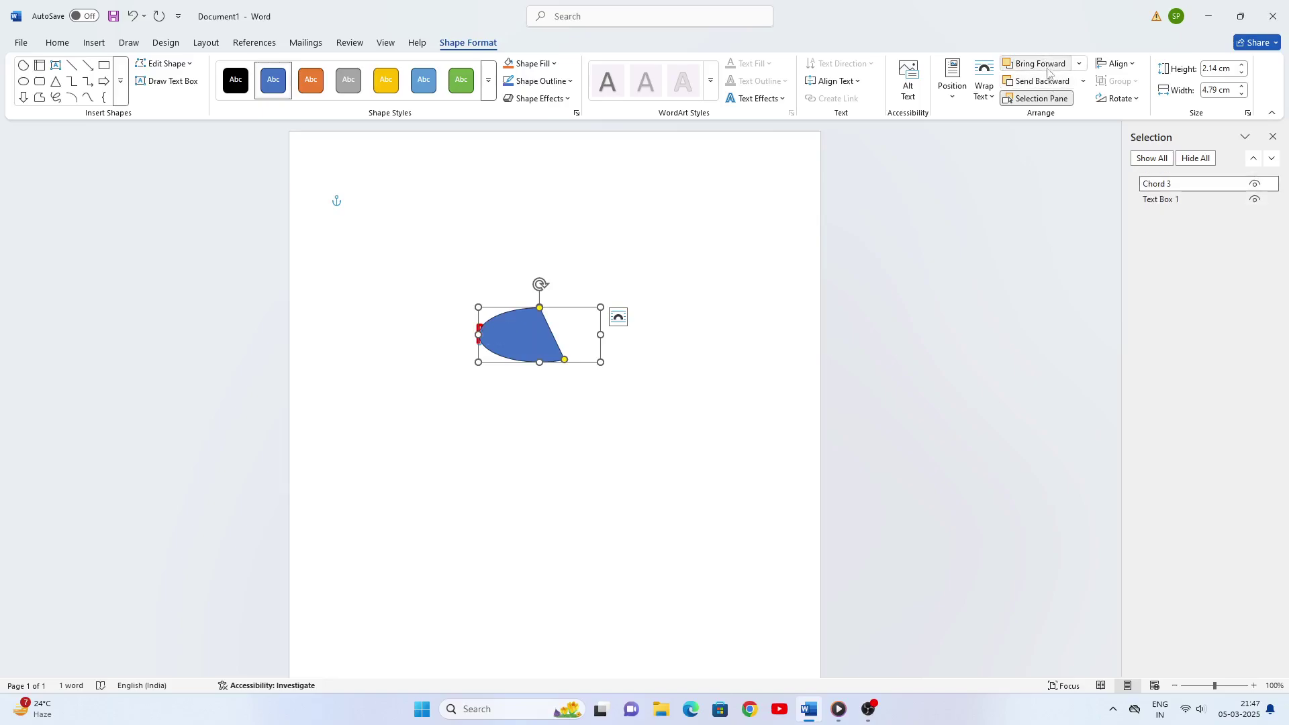
click(1044, 82)
Step: Review the alignment and rotation options for the chord shape without applying any
click(1118, 64)
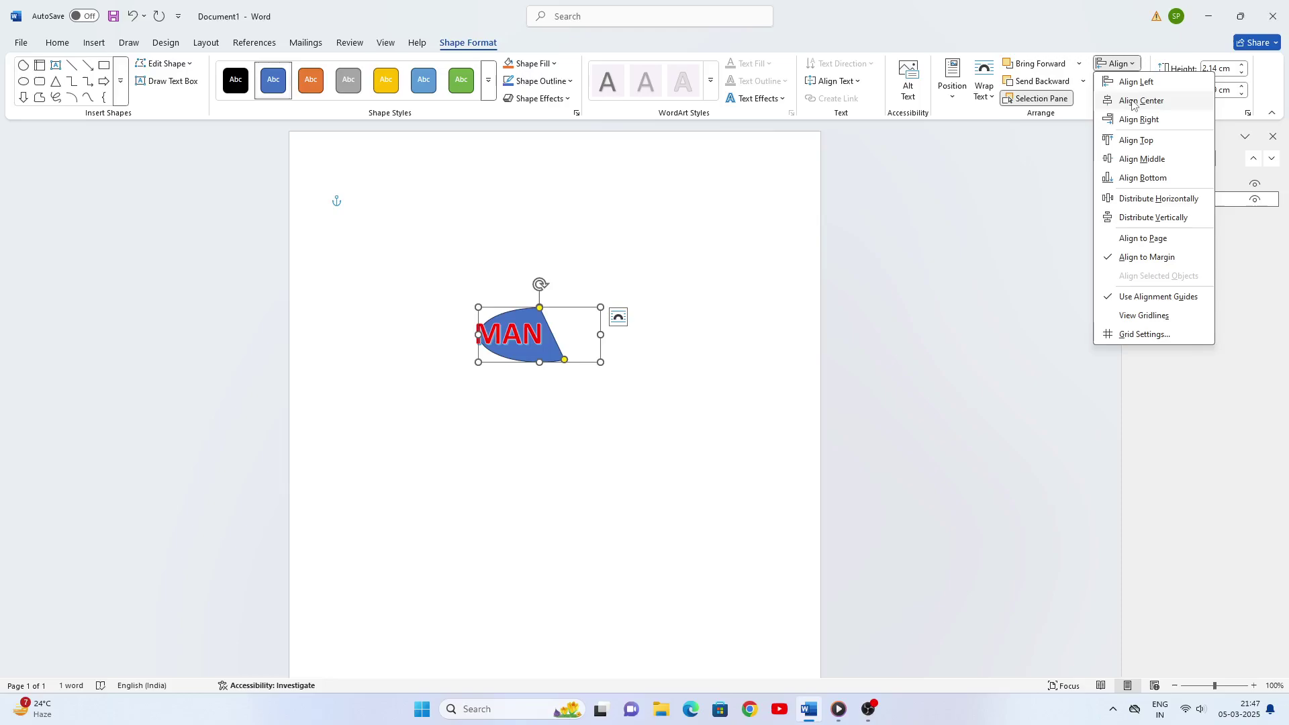
click(949, 188)
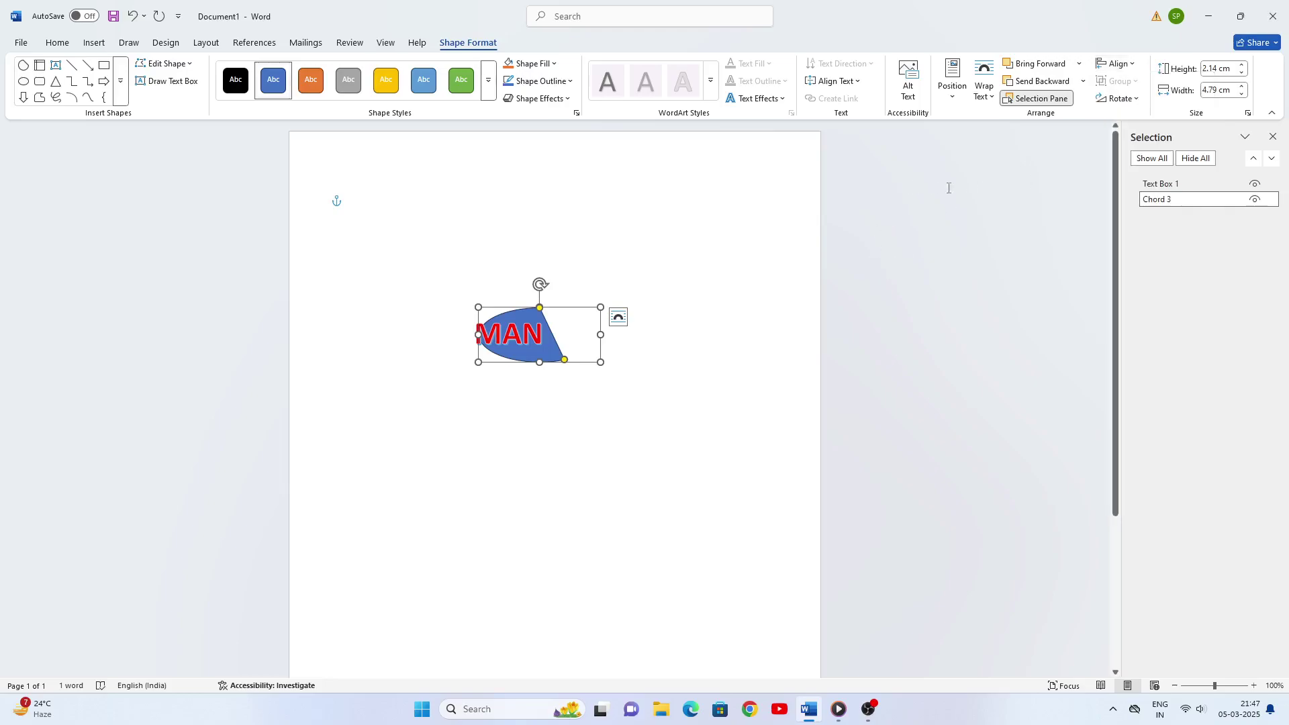
click(1137, 101)
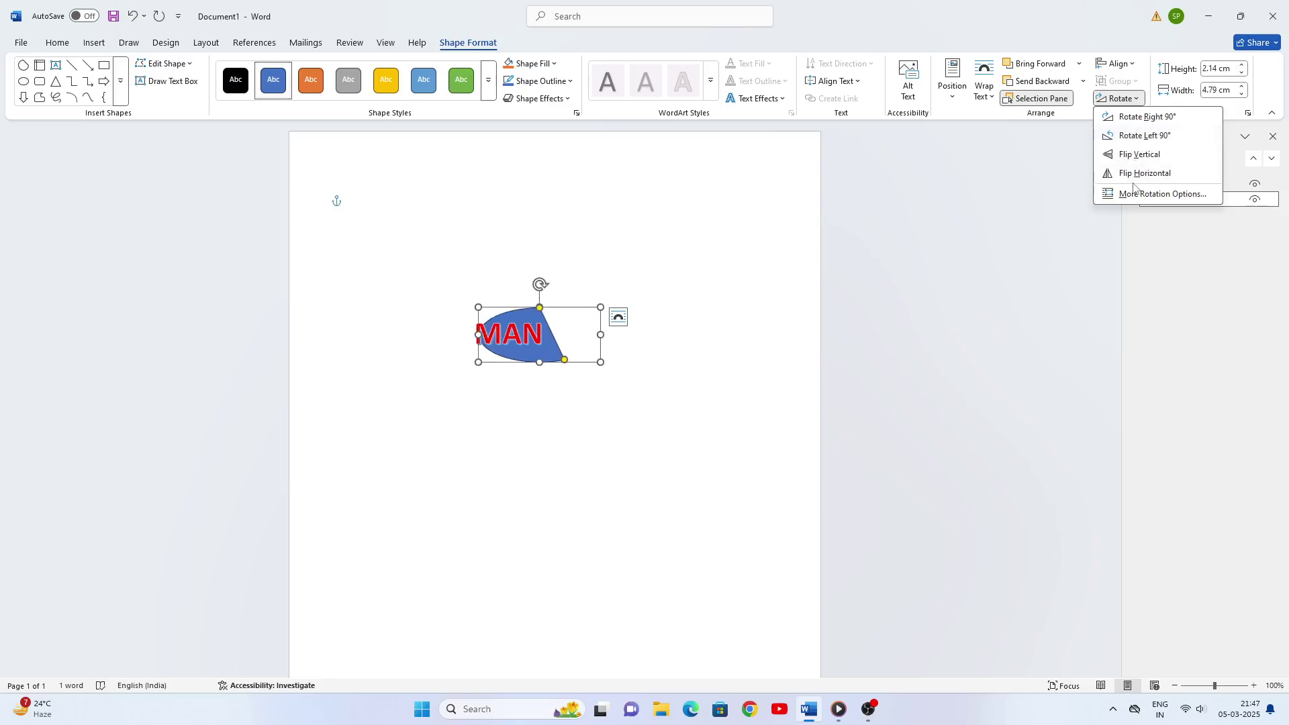
click(804, 267)
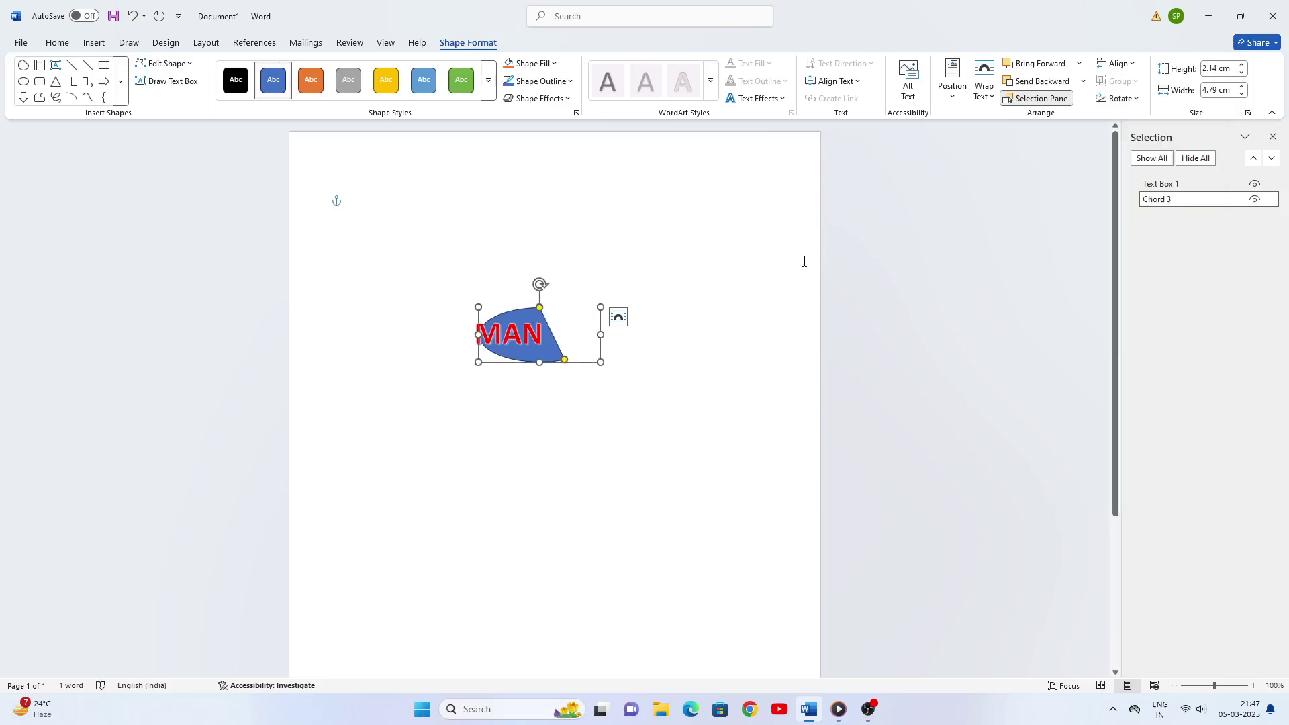
Step: Delete the chord shape and the "MAN" WordArt, leaving the page empty
key(Delete)
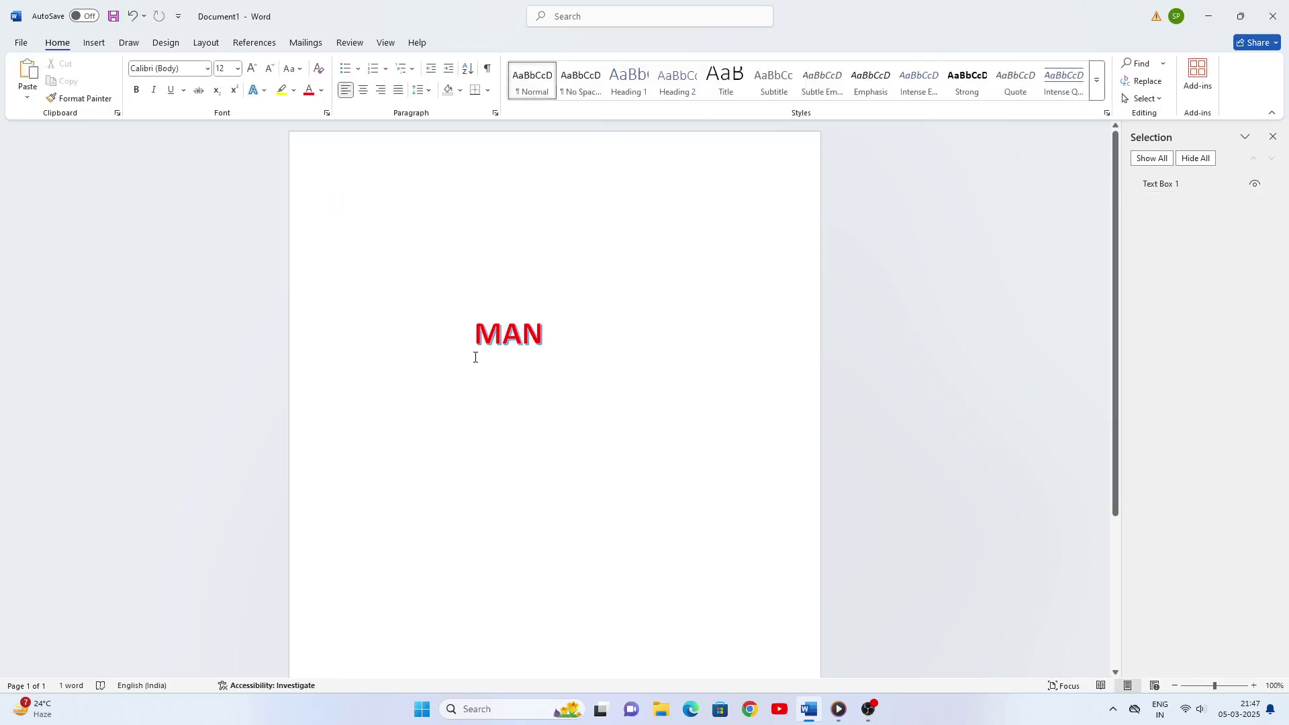
click(503, 337)
key(Delete)
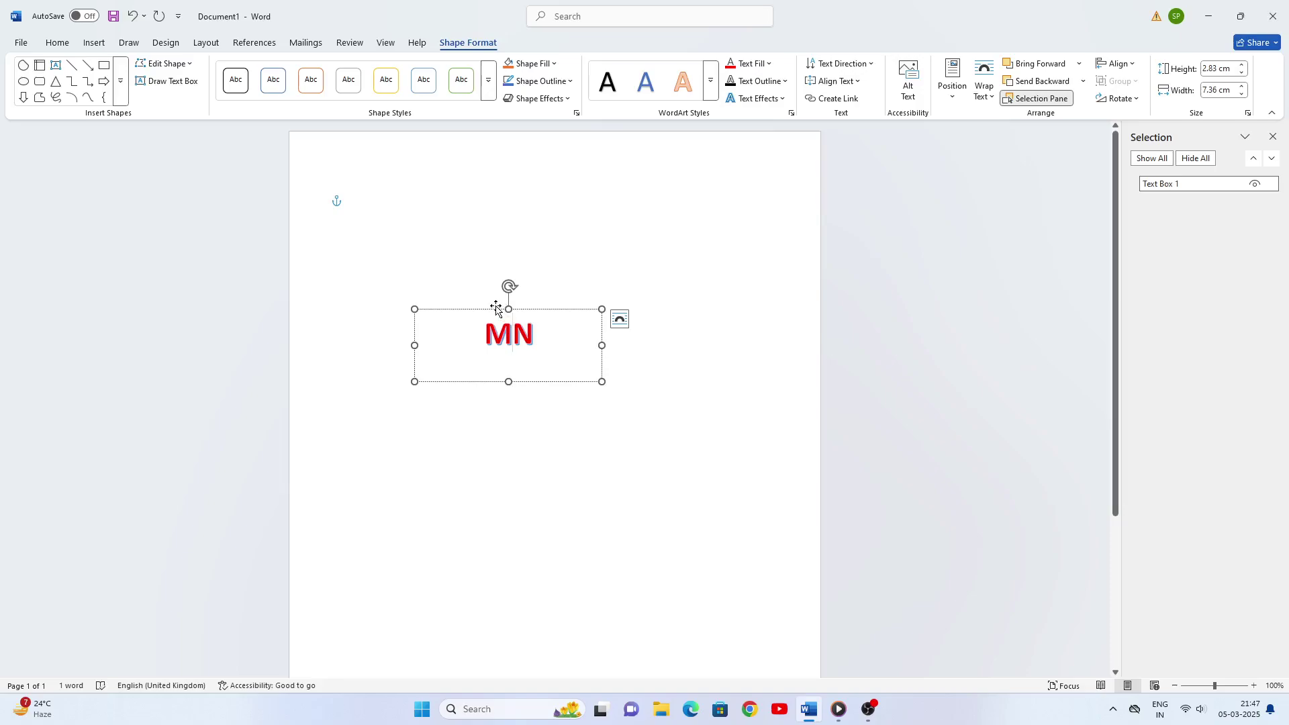
click(497, 309)
key(Delete)
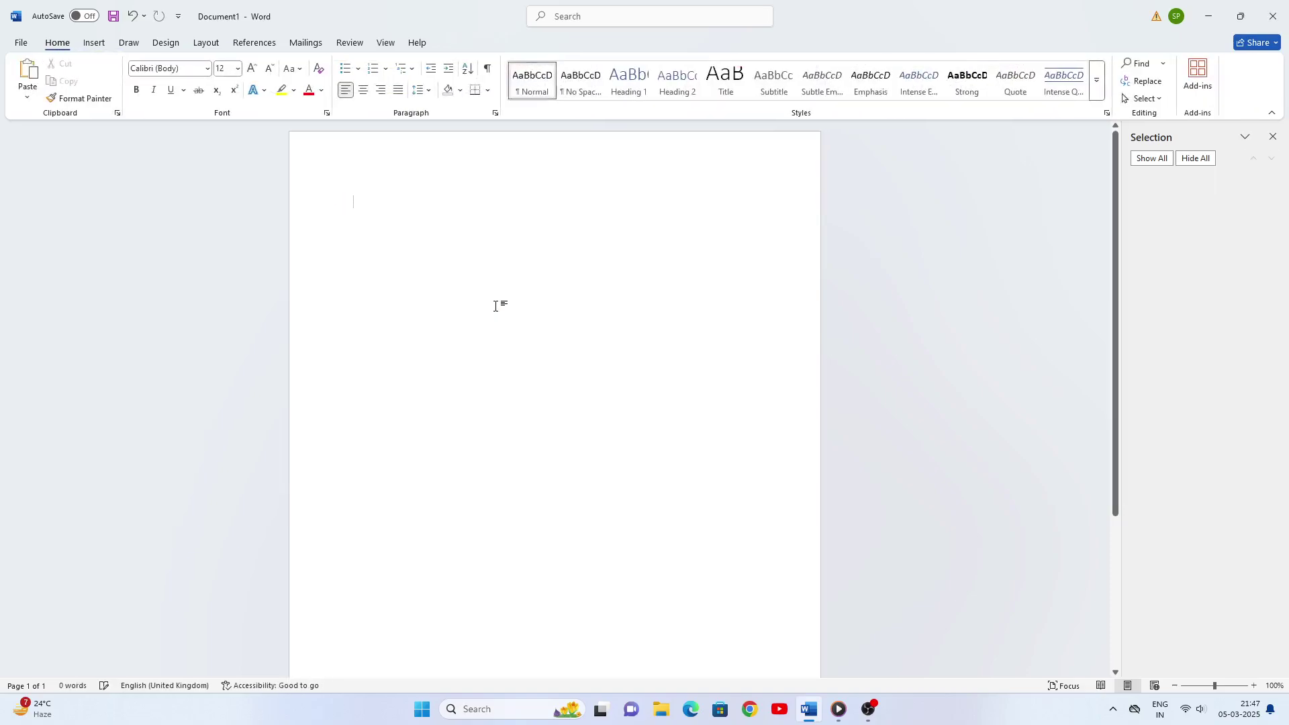
Step: Enter +rand(9,9) on the first line of the empty page
click(94, 43)
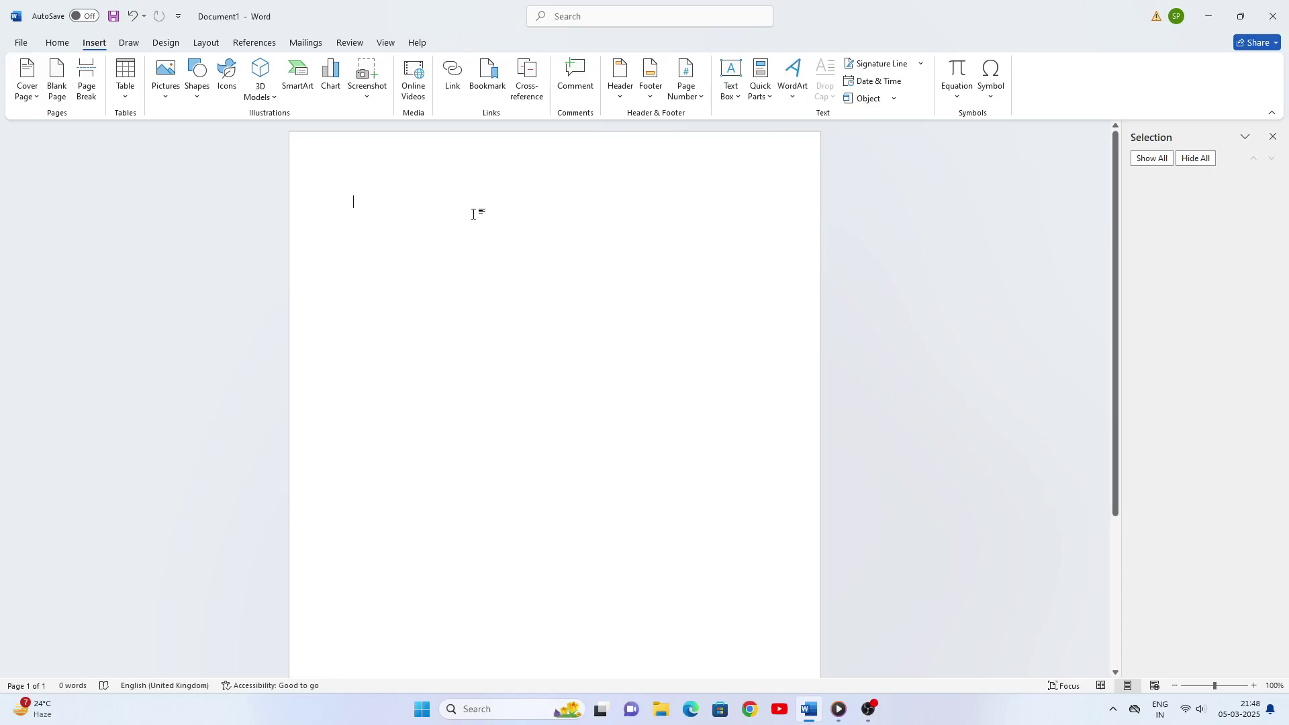
text(+rand(9,9)
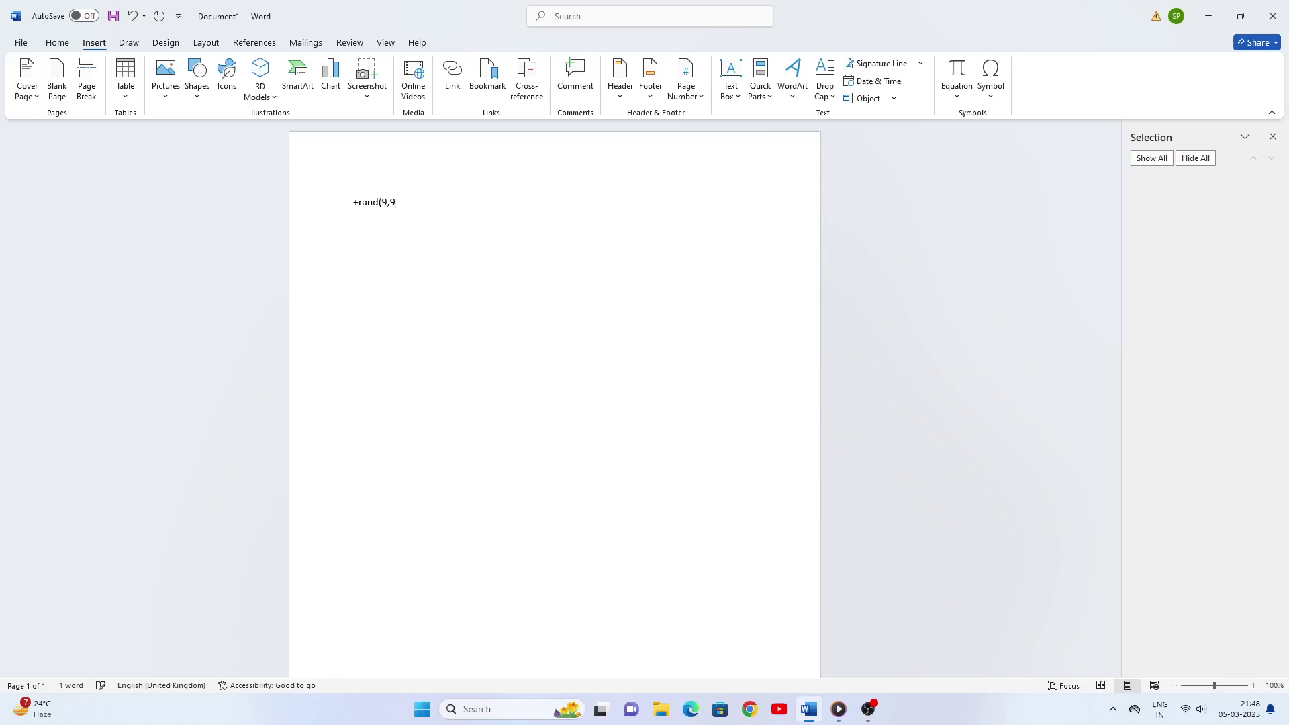
text())
key(Return)
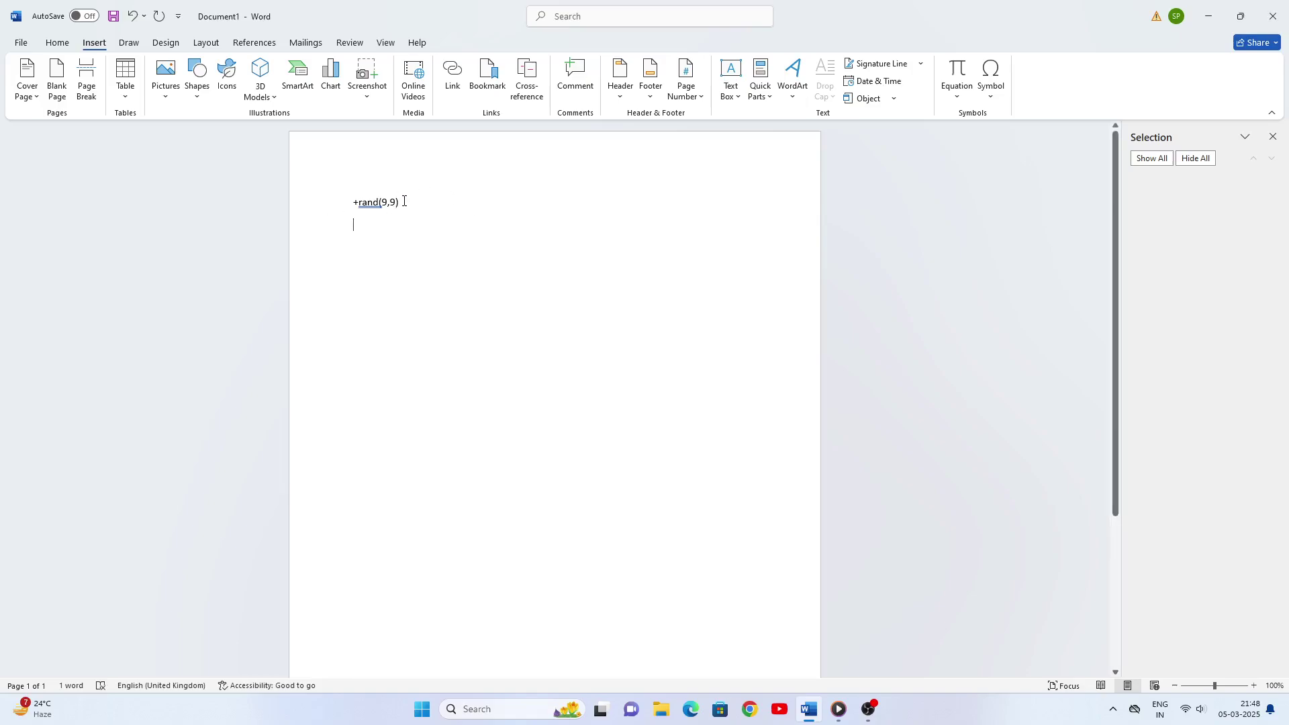
Step: Correct the line to =rand(9,9) by replacing the plus sign, and run it to generate sample paragraphs
click(358, 204)
key(BackSpace)
text(=)
key(Return)
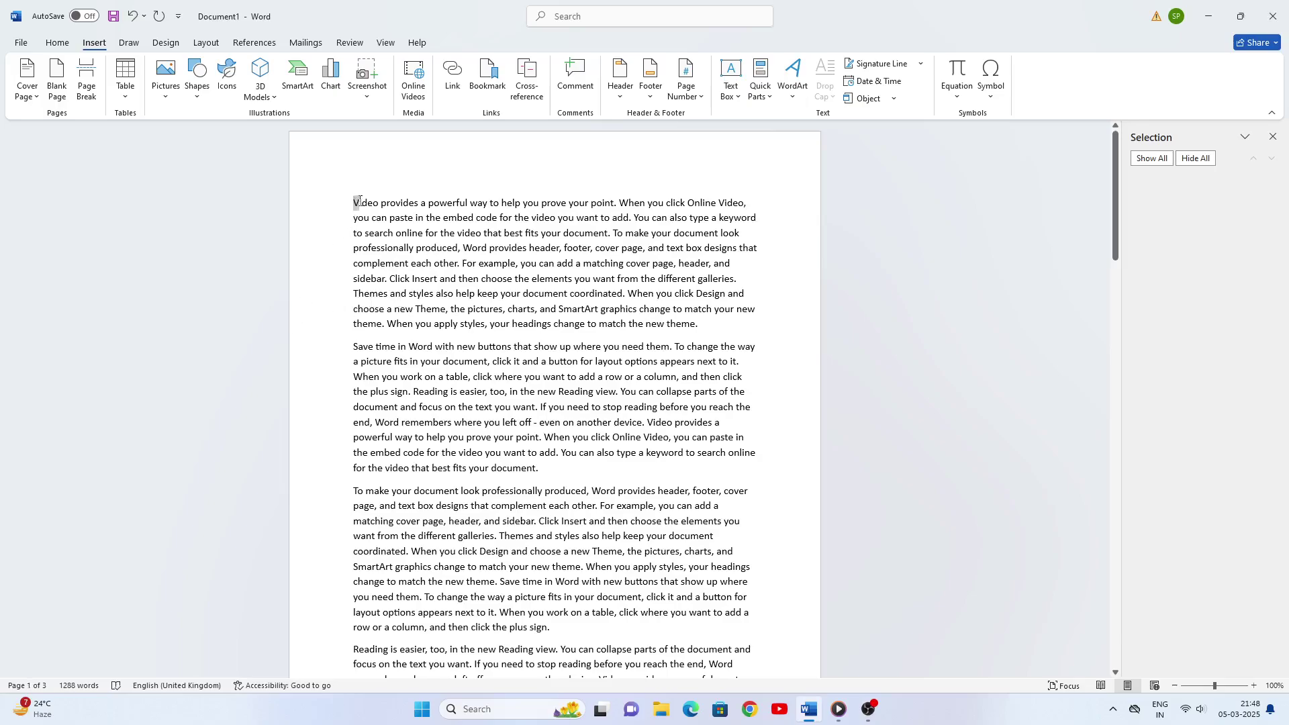
Step: Apply a Dropped drop cap to the first letter of the opening paragraph, keeping 3 lines to drop and 0 cm distance from text
drag(359, 200, 360, 200)
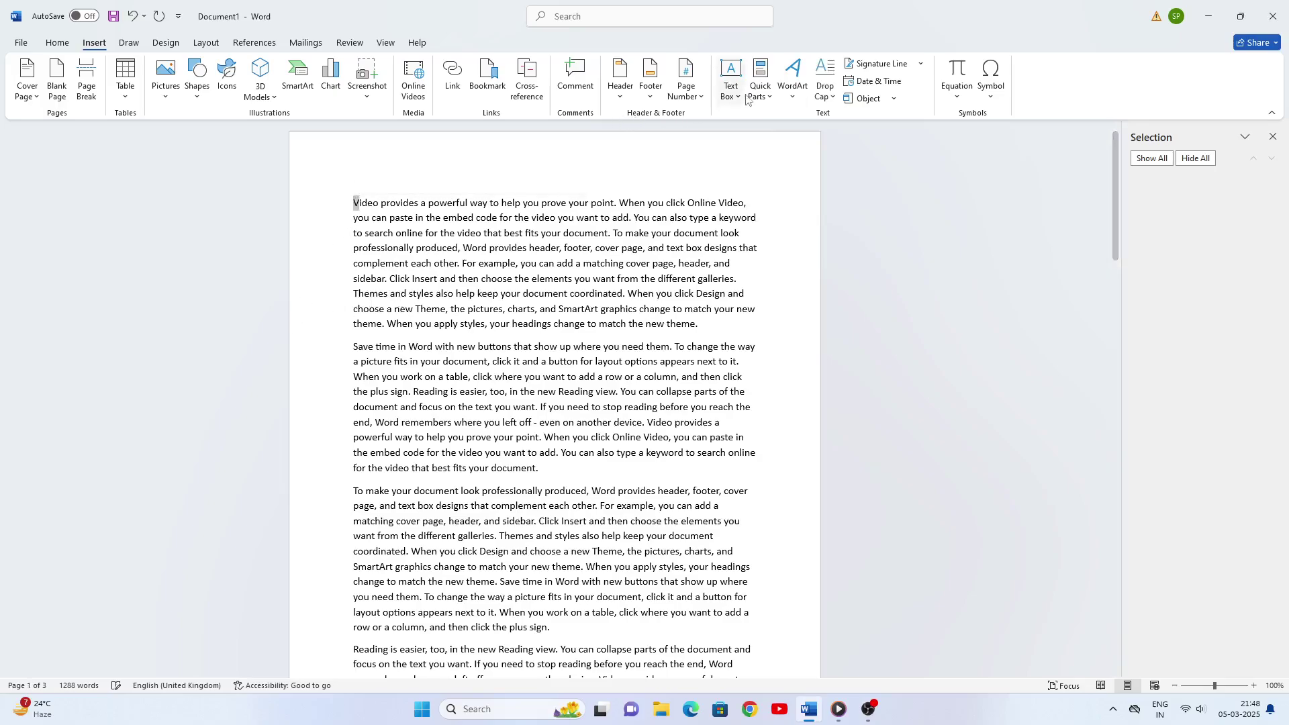
click(836, 99)
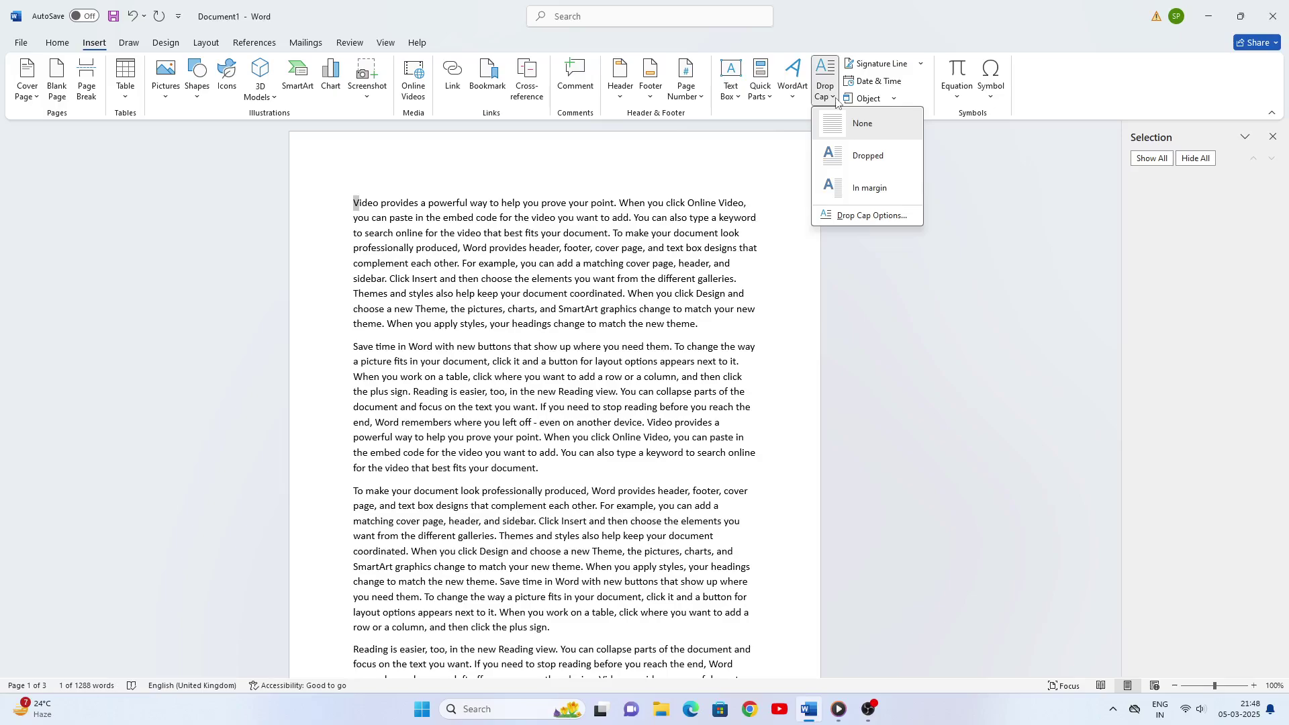
click(868, 216)
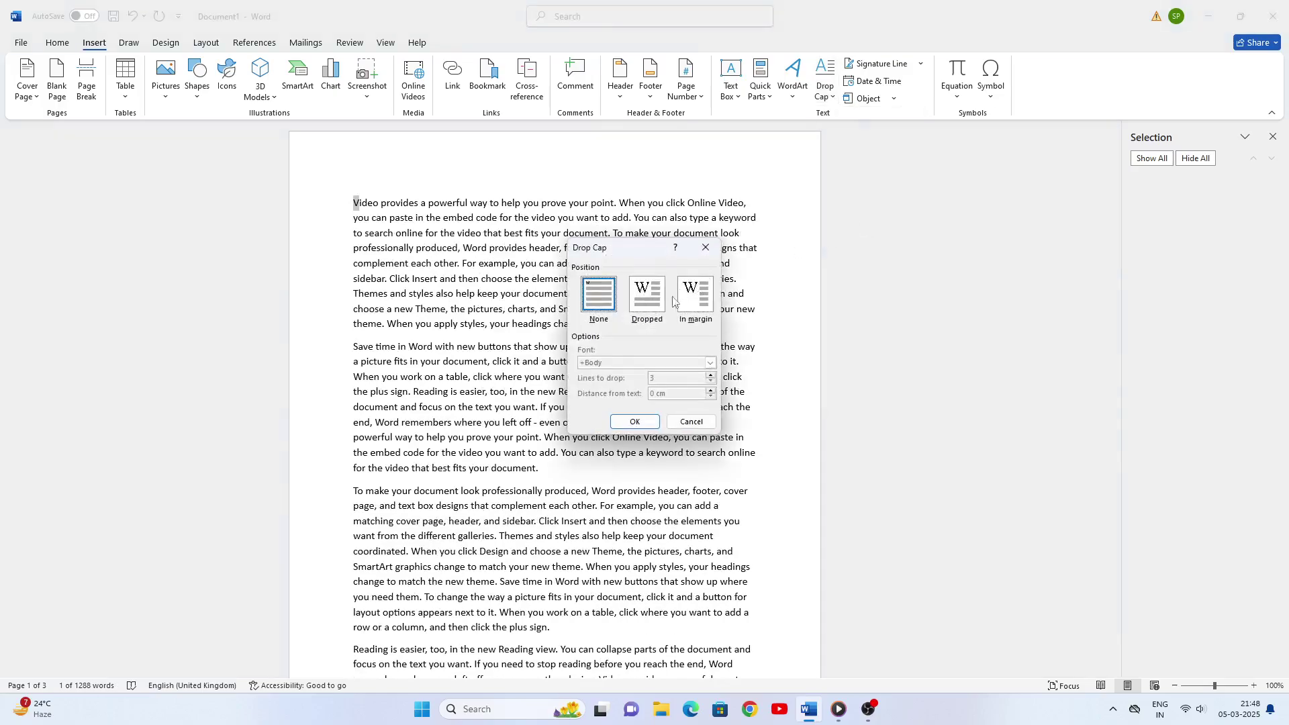
click(643, 300)
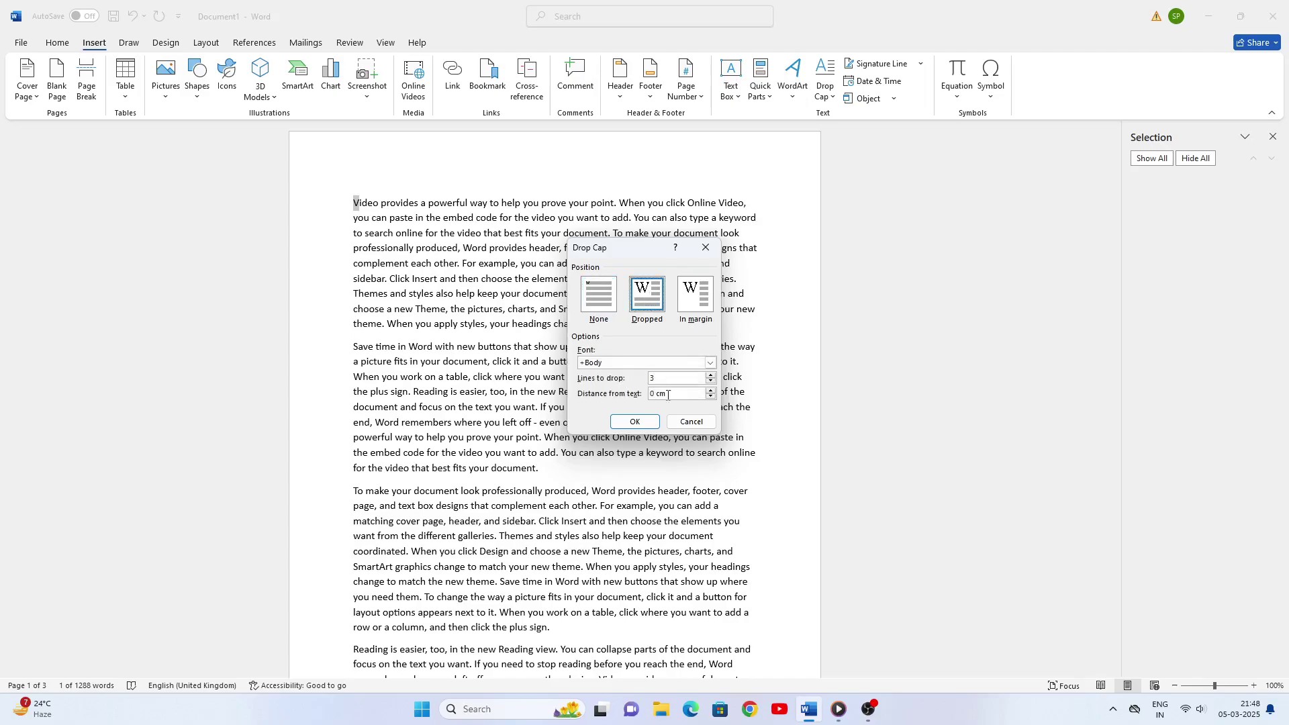
click(638, 423)
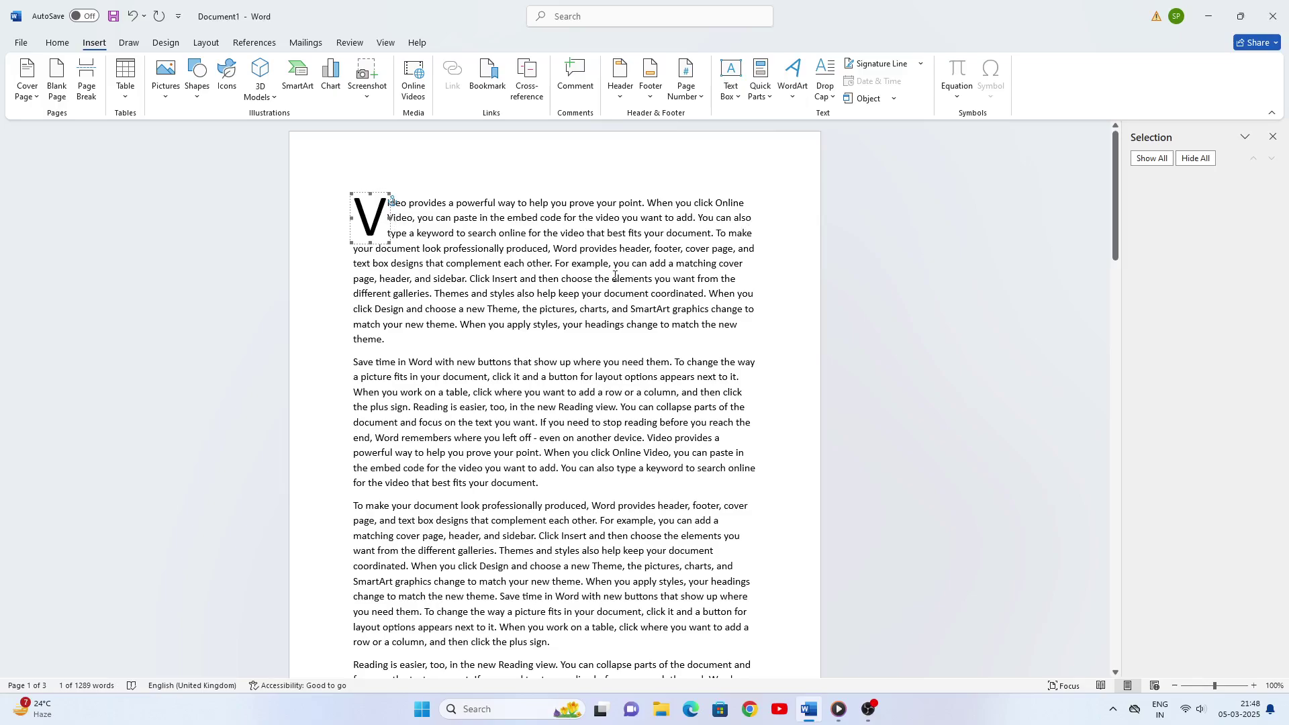
Step: Delete all the sample text, including the drop cap, leaving the document empty
scroll(623, 268, down, 6)
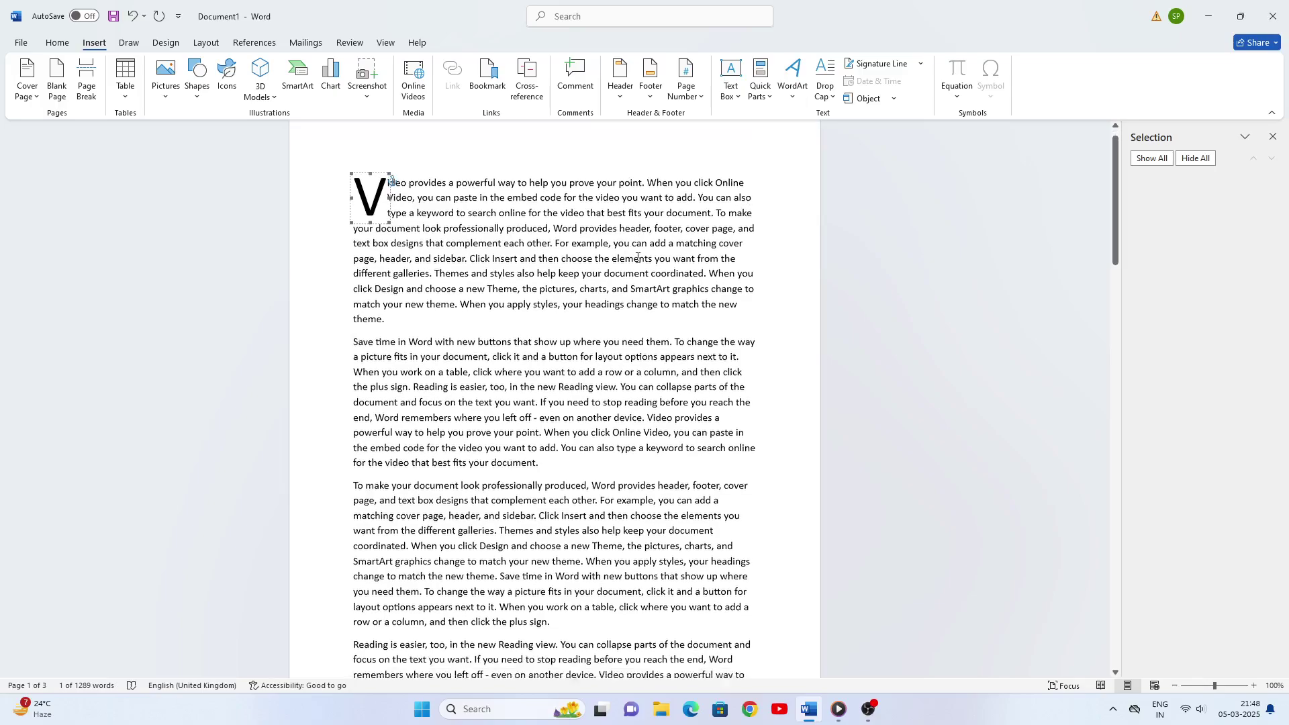
scroll(637, 258, down, 5)
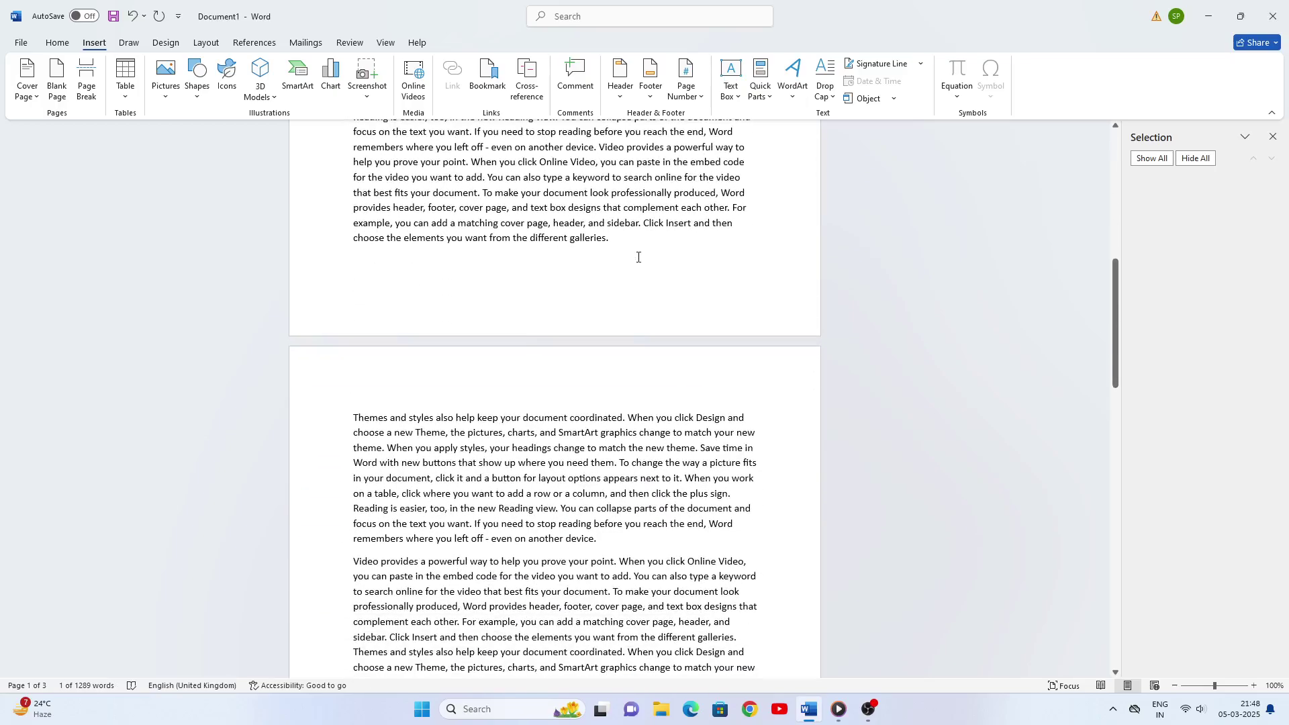
key(ctrl+a)
key(Delete)
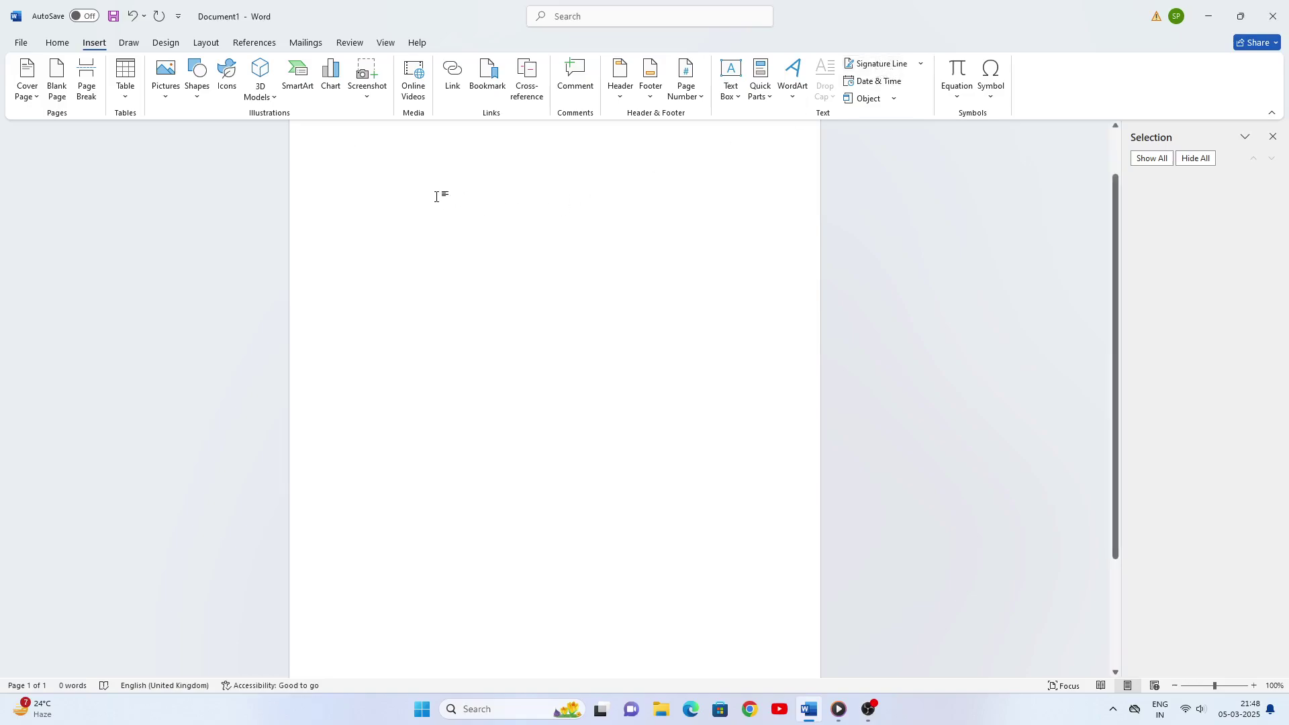
scroll(436, 197, up, 2)
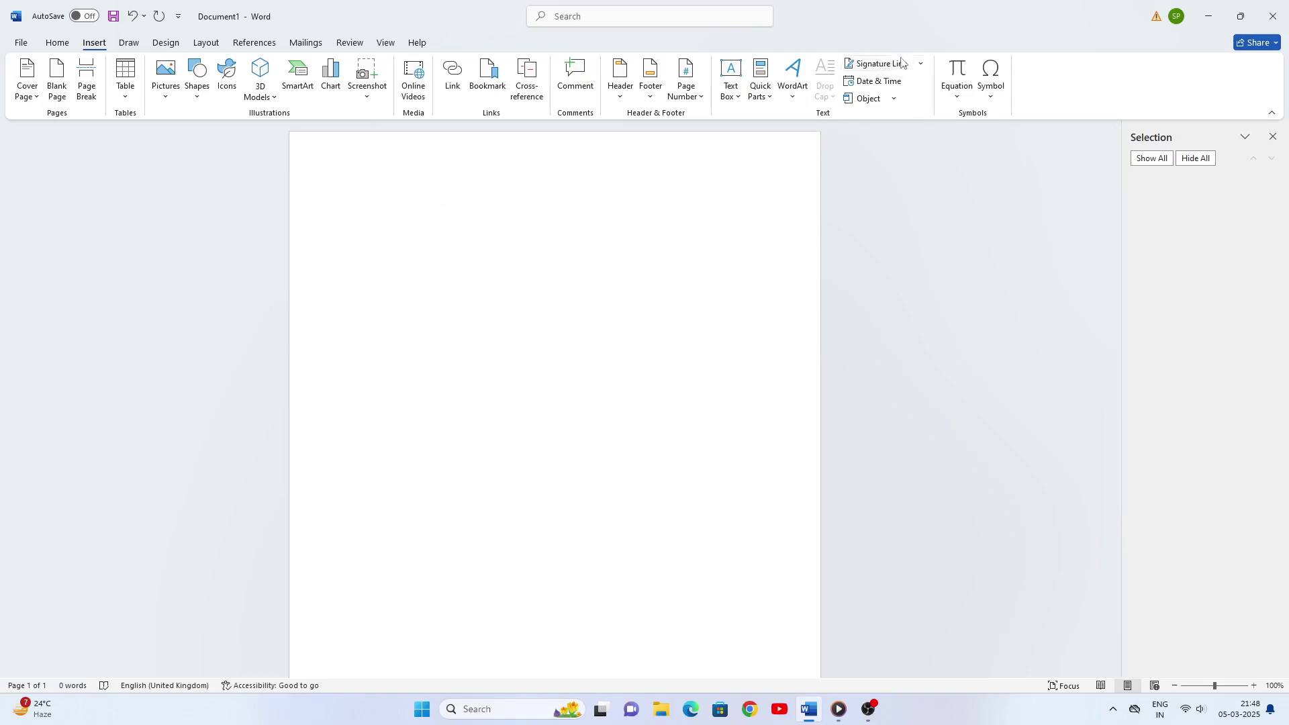
Step: Generate two short sample paragraphs on the empty page with =rand(2,2)
text(=rand)
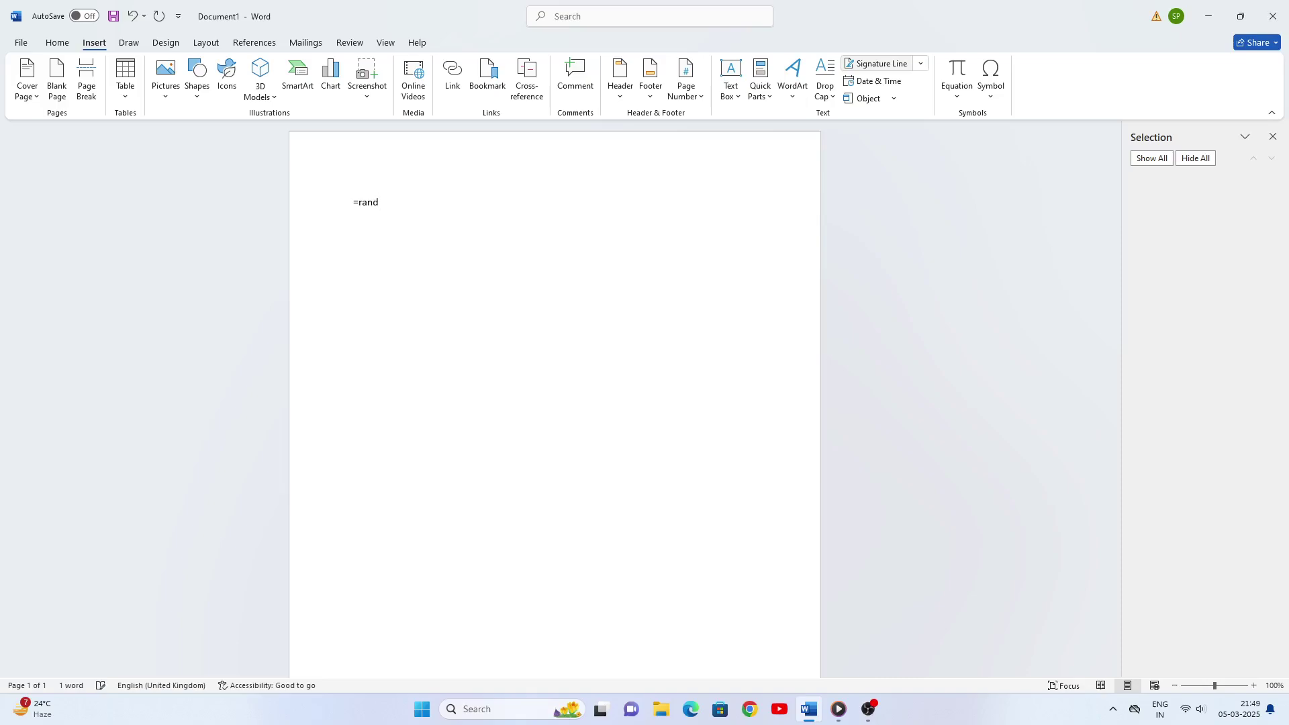
text((2,2)
key(Return)
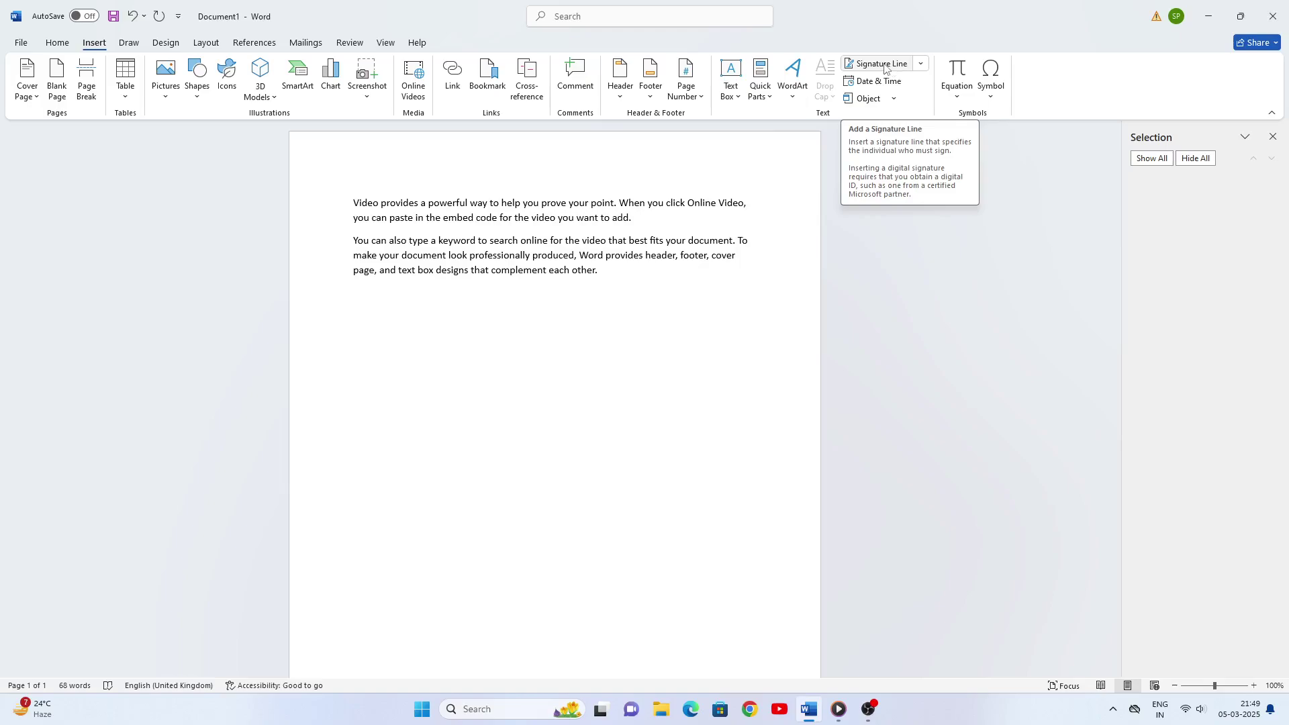
Step: Insert a Microsoft Office signature line below the text with the suggested signer's name, title and e-mail address filled in, and delete it again
click(923, 64)
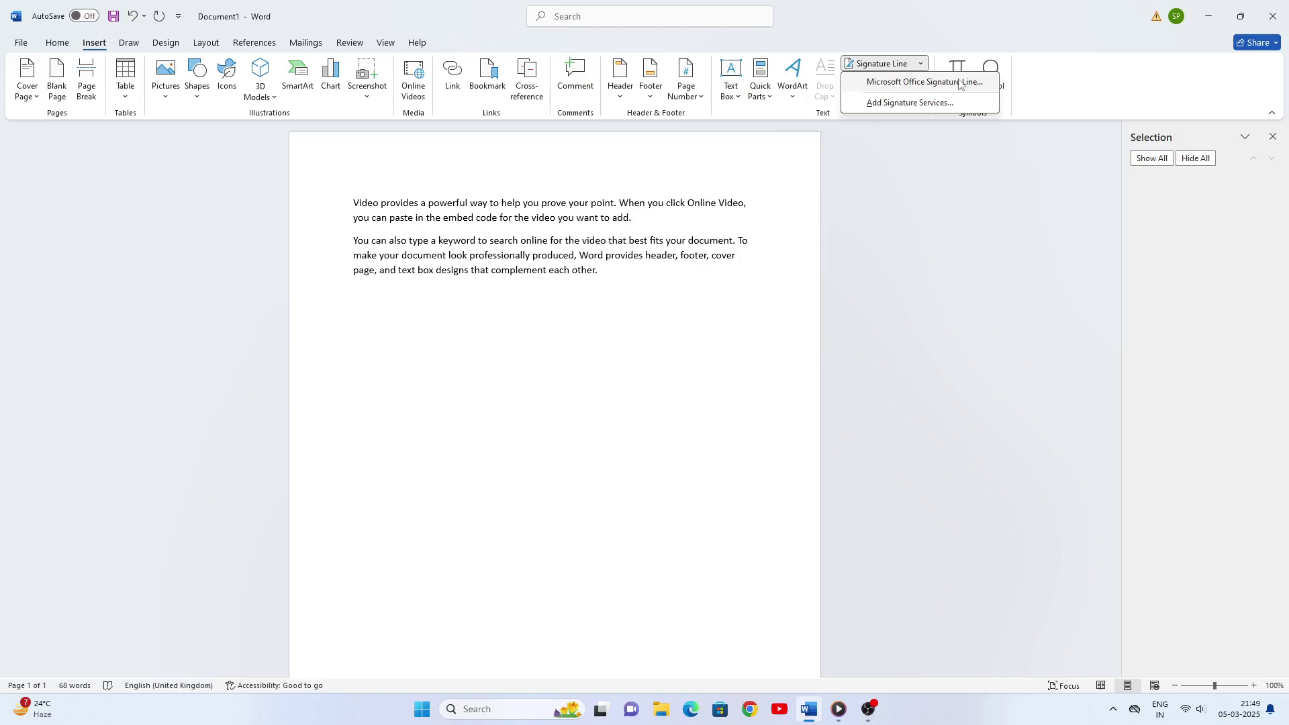
click(899, 83)
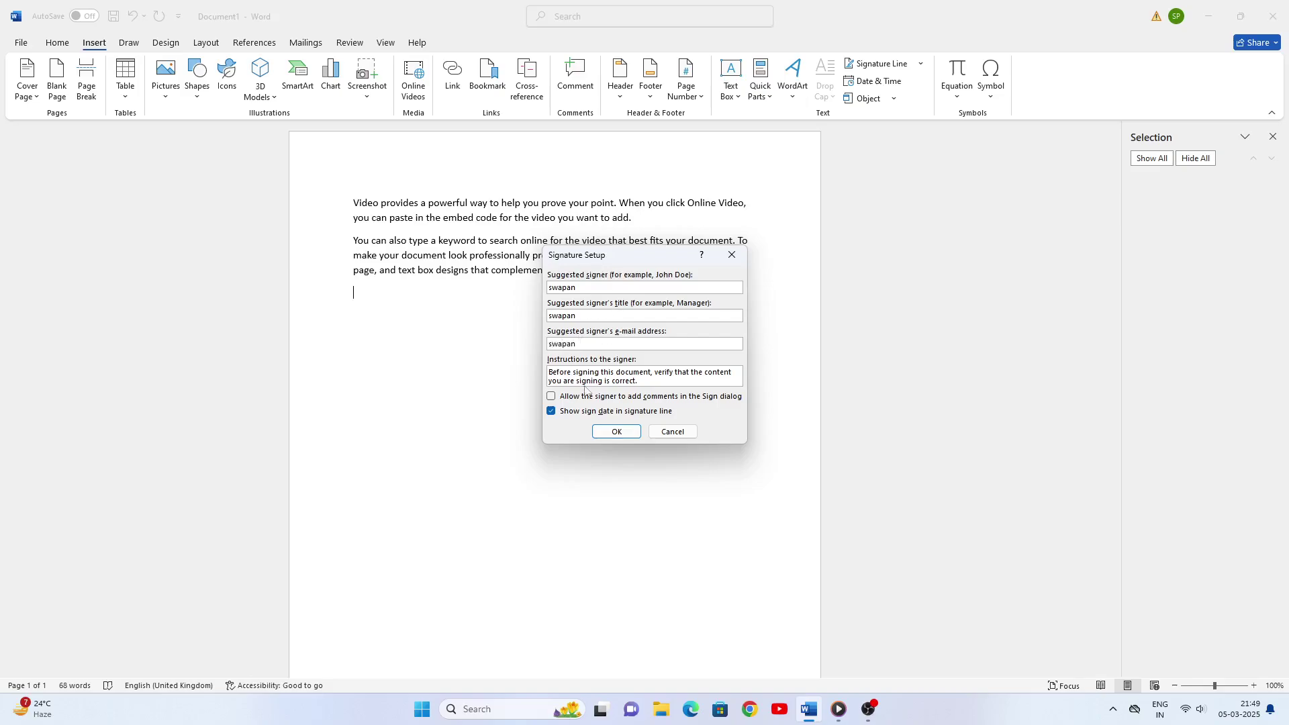
click(617, 433)
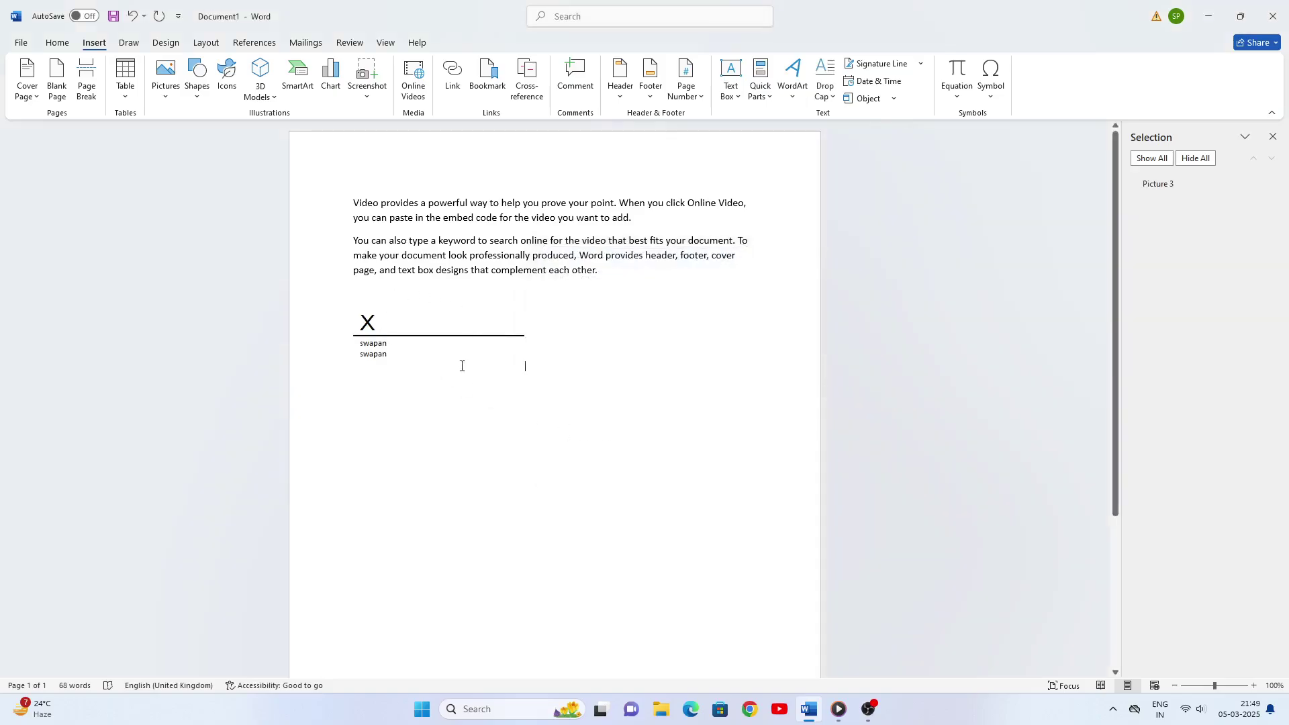
click(371, 328)
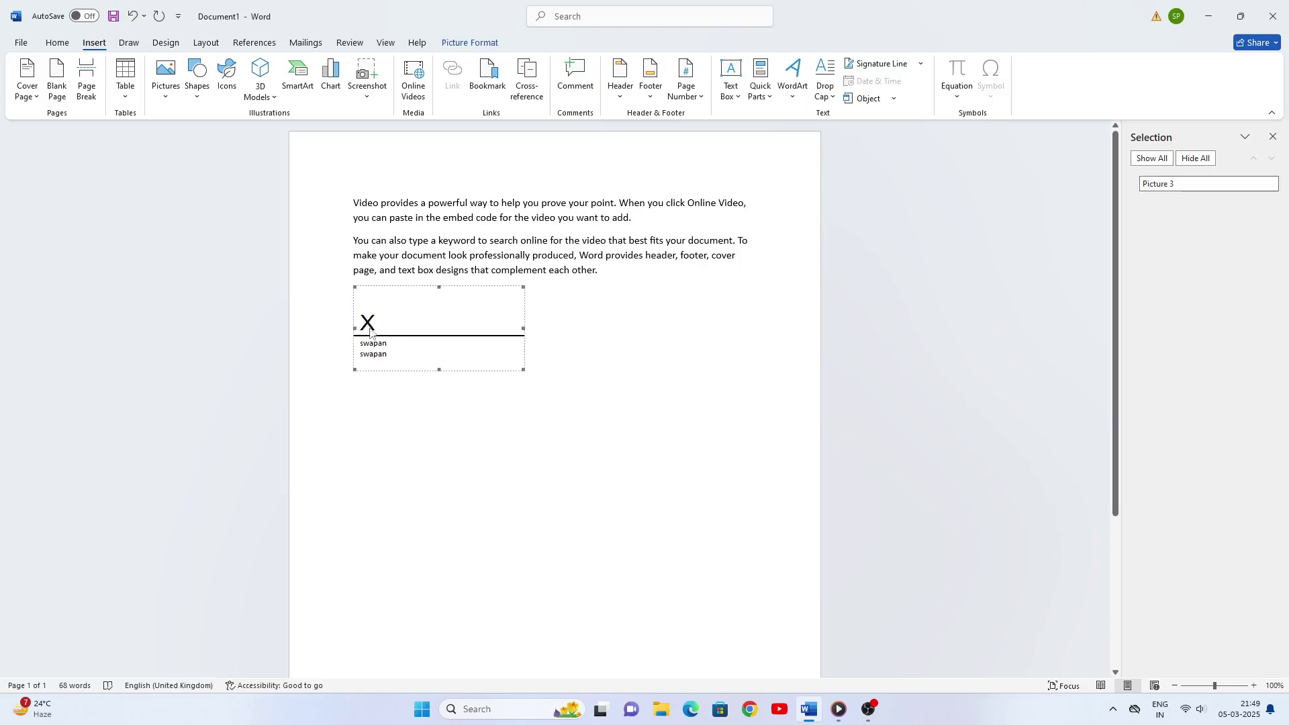
key(Delete)
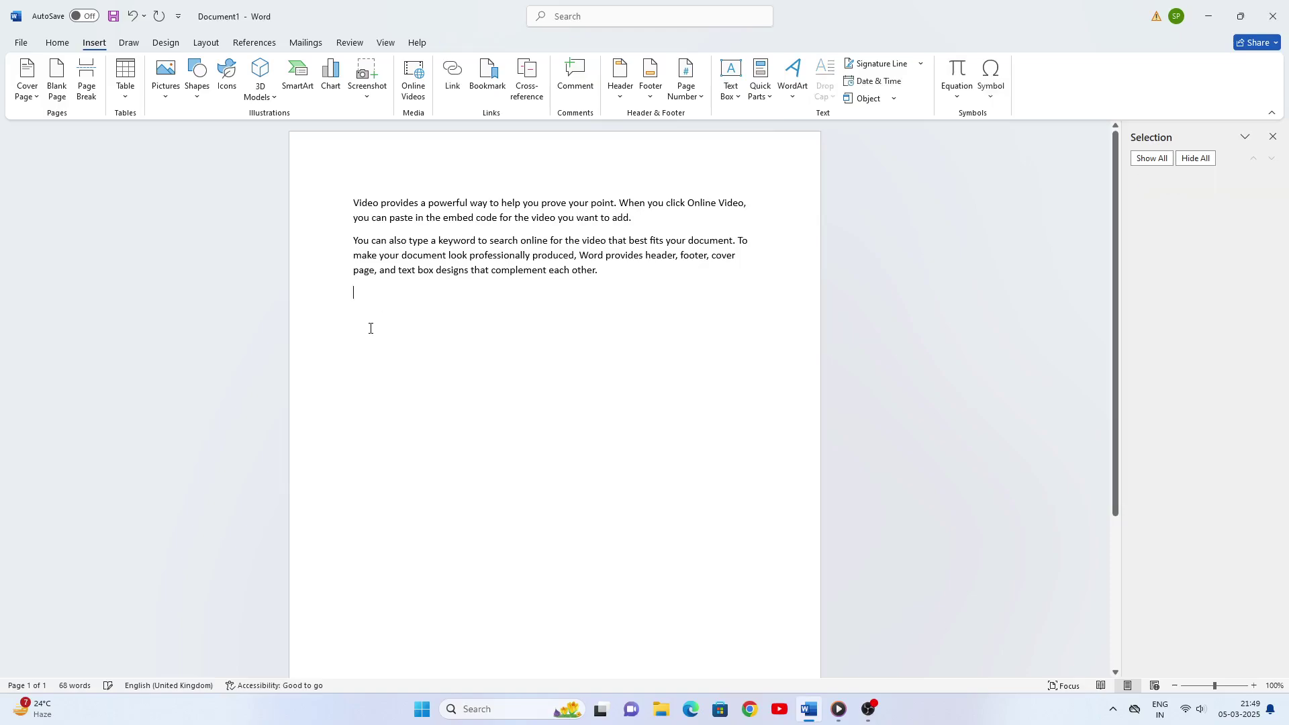
Step: Insert the current date and time below the sample paragraphs in the 05/03/2025 21:50:00 format, and start a new line under it
click(887, 84)
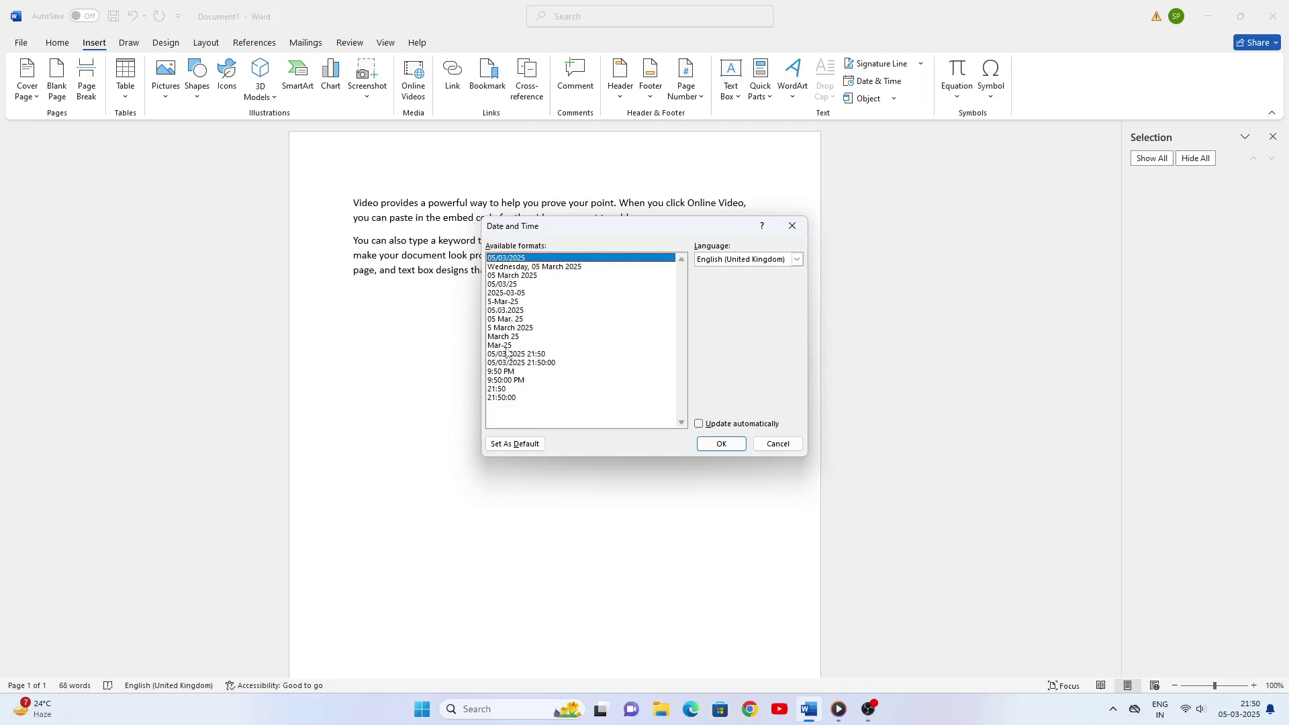
click(514, 276)
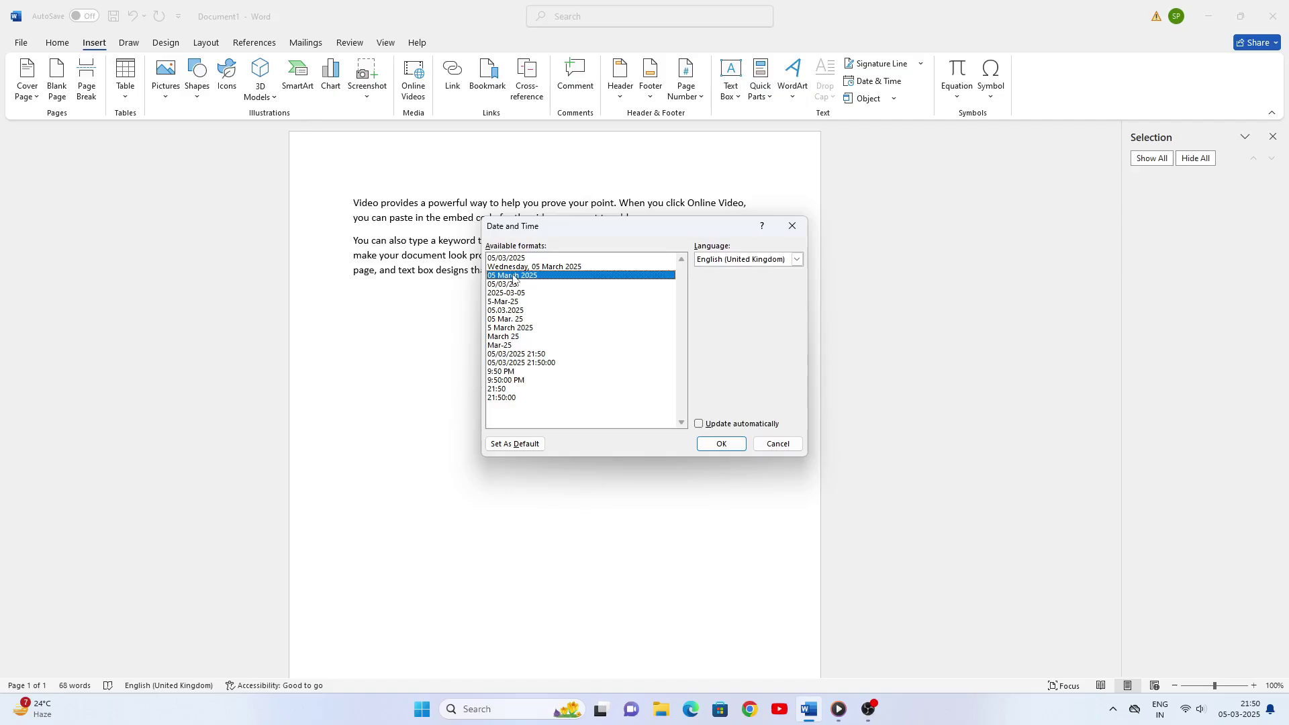
click(544, 363)
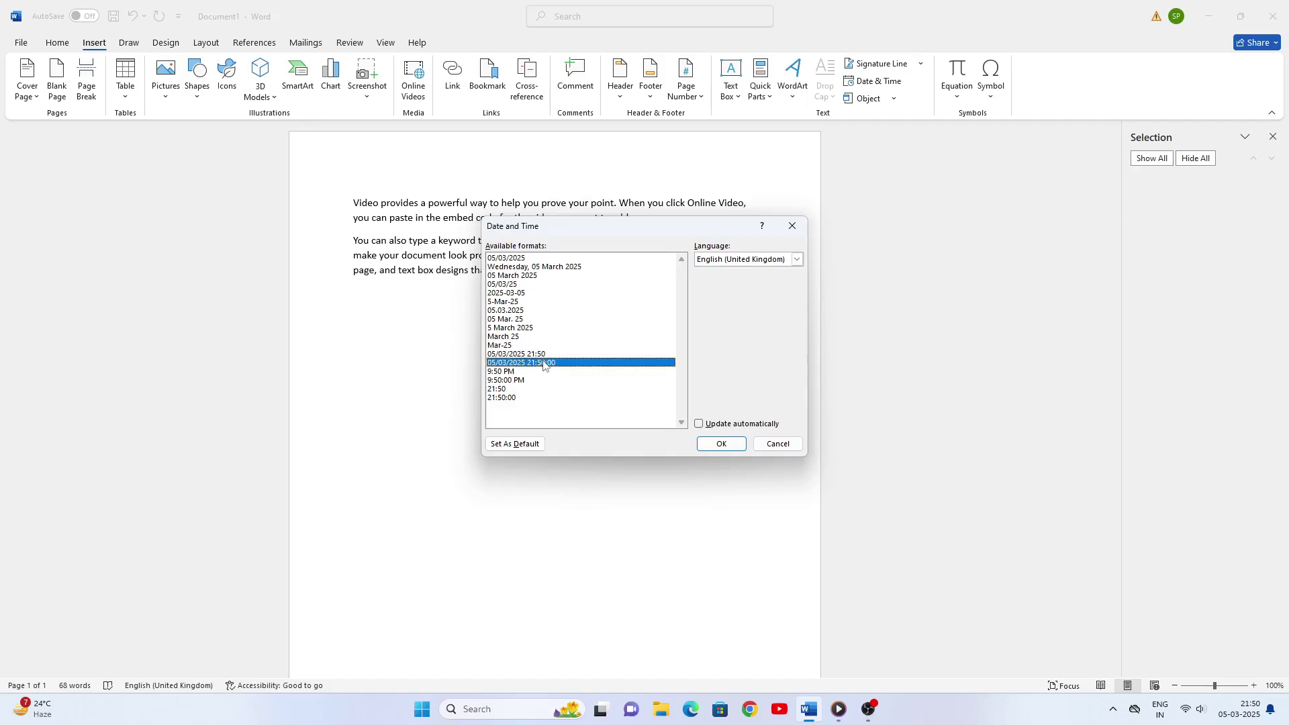
click(719, 444)
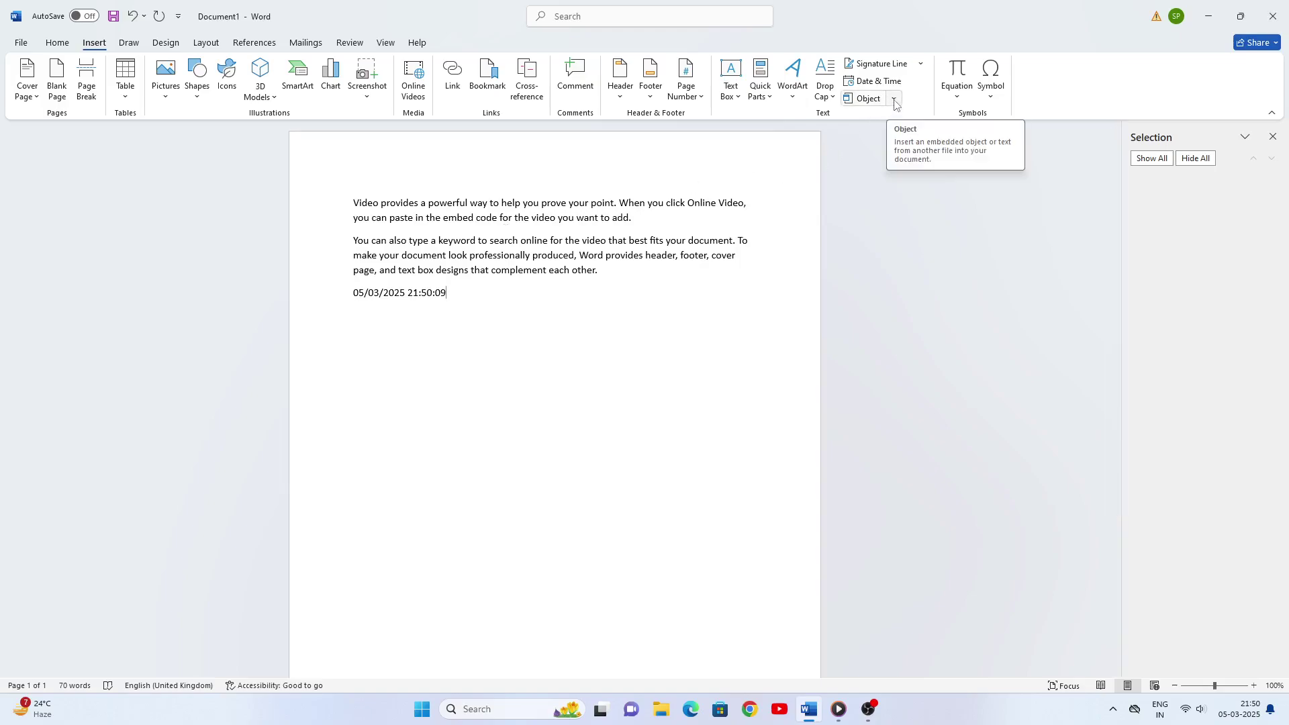
key(Return)
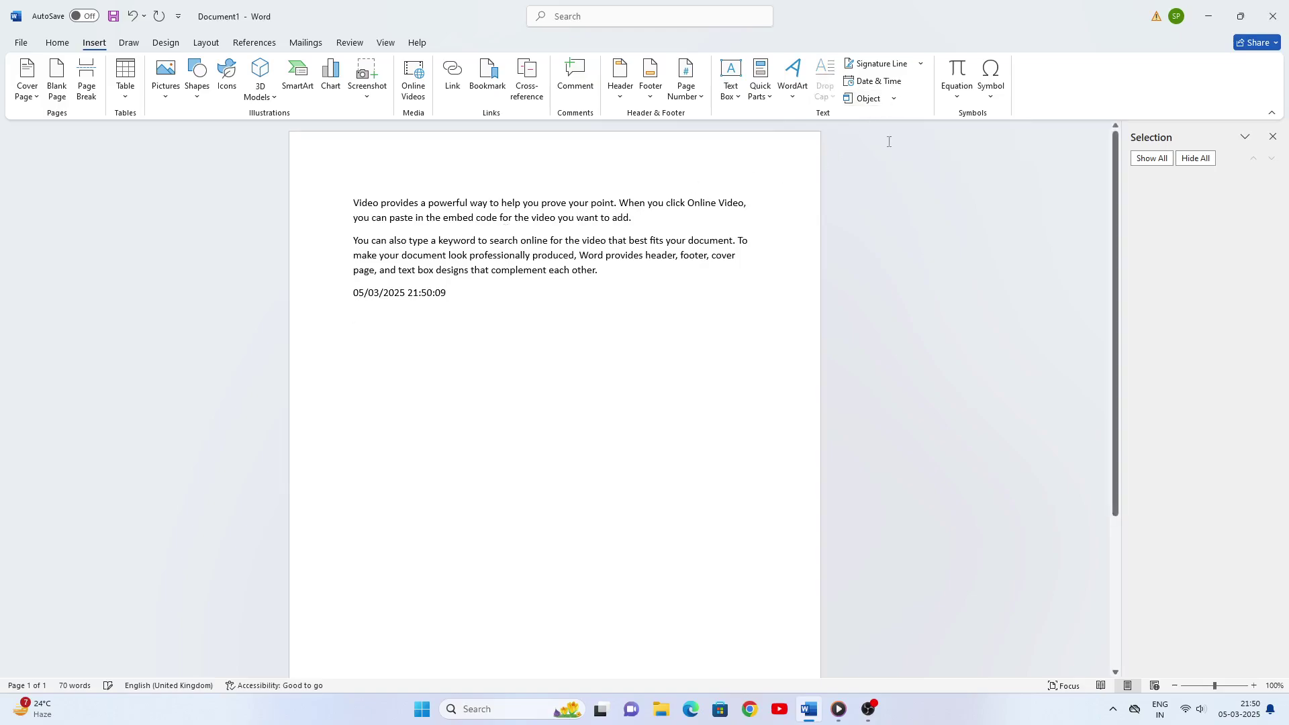
Step: Review the object types that can be embedded in the document, without inserting one
click(894, 99)
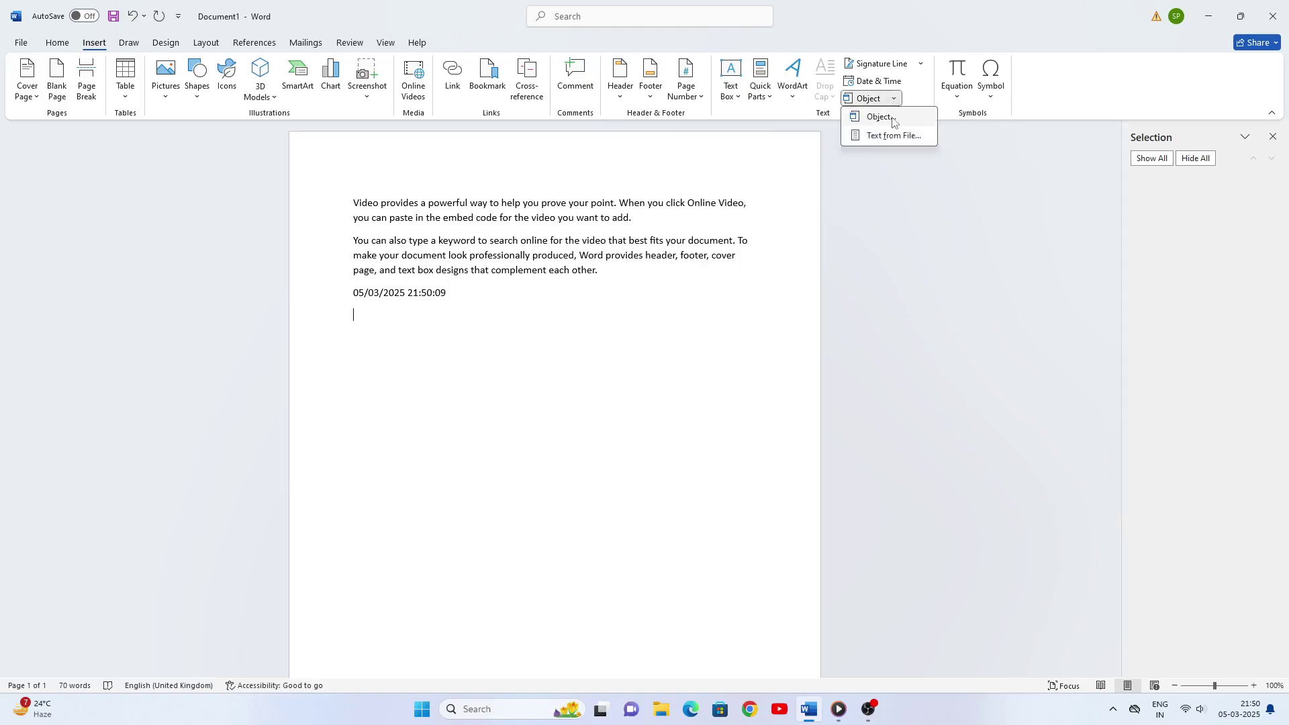
click(880, 117)
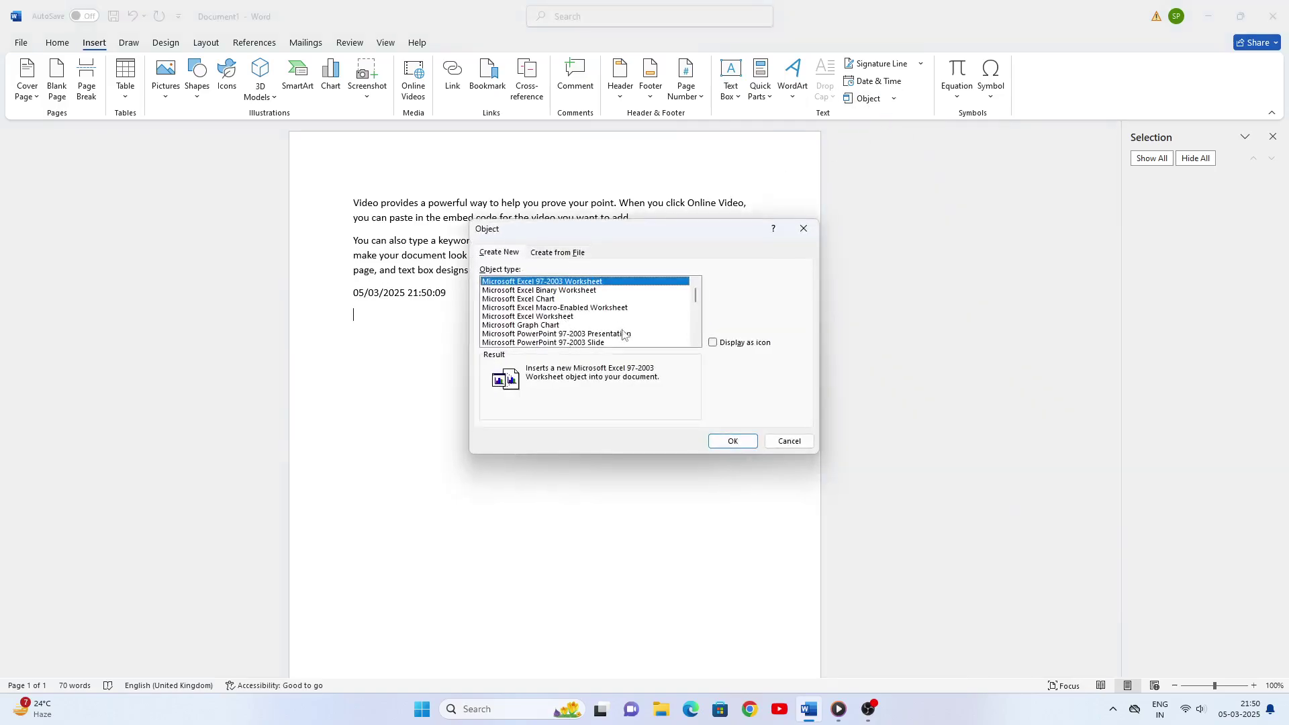
click(804, 228)
Step: Browse Local Disk (H:) and the Games folder on Local Disk (D:) for a file to insert text from, and close without inserting anything
click(895, 100)
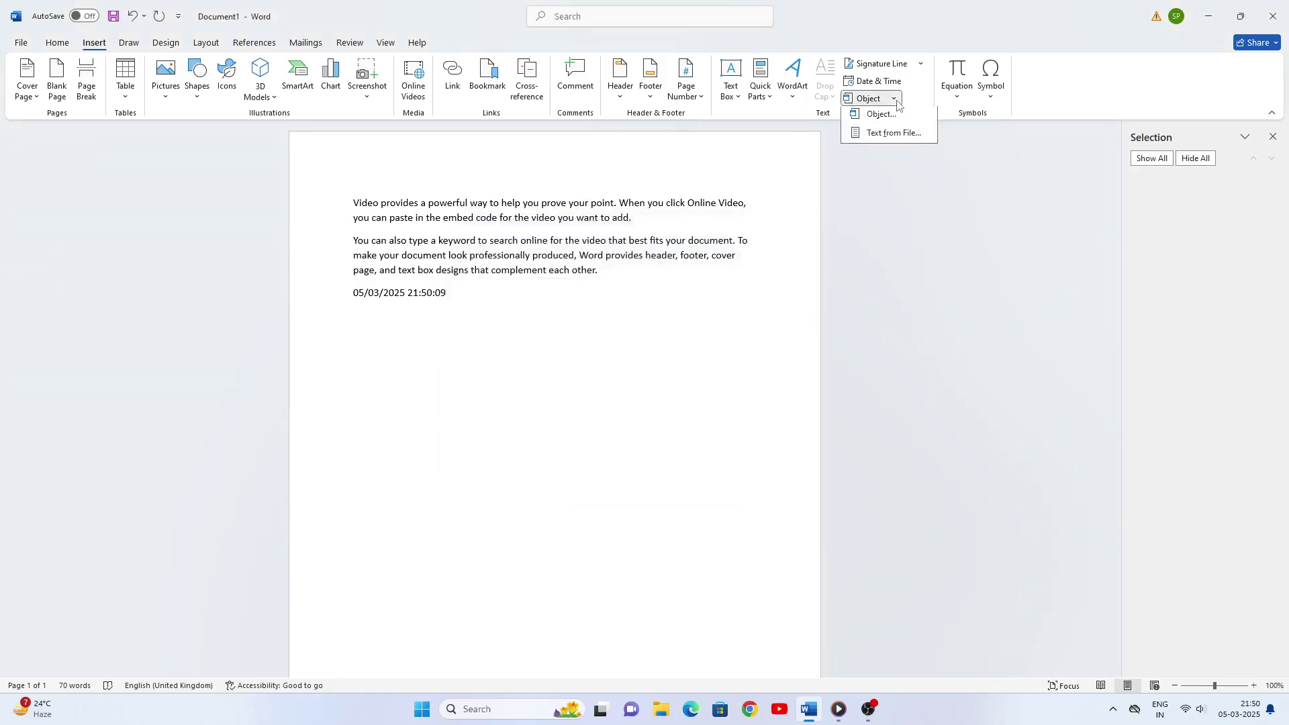
click(880, 137)
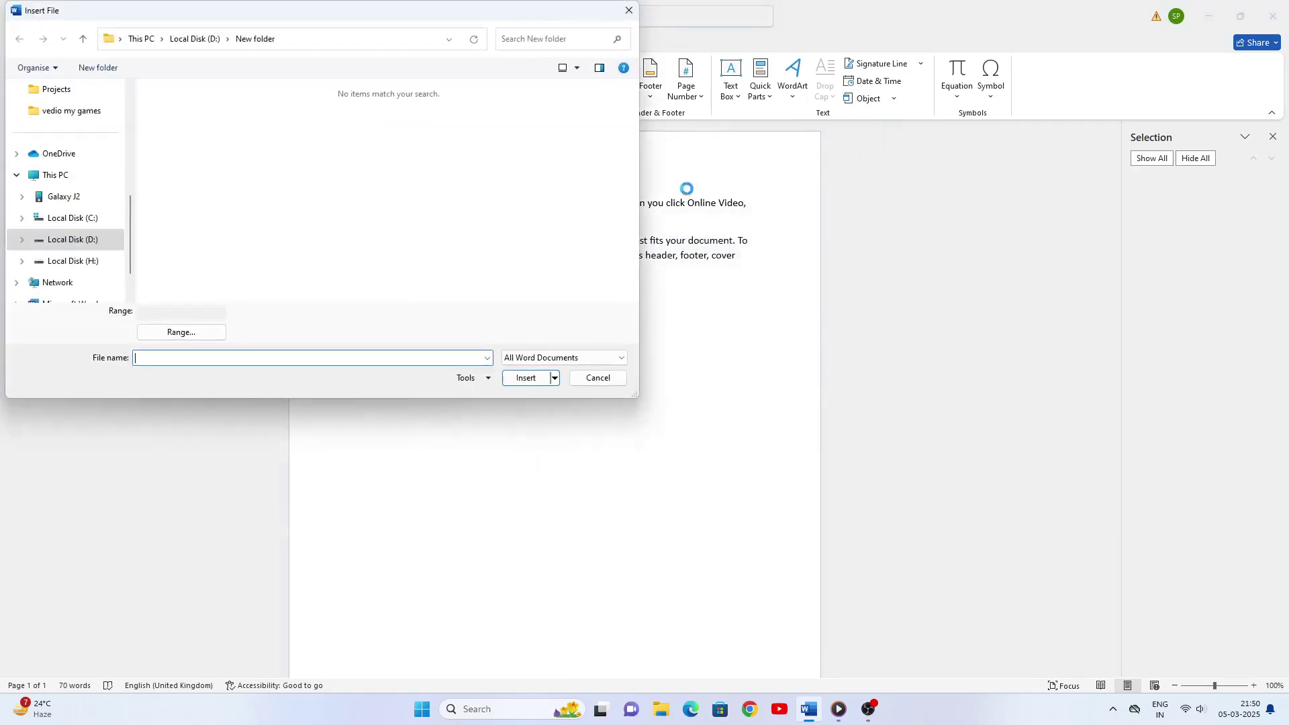
click(90, 262)
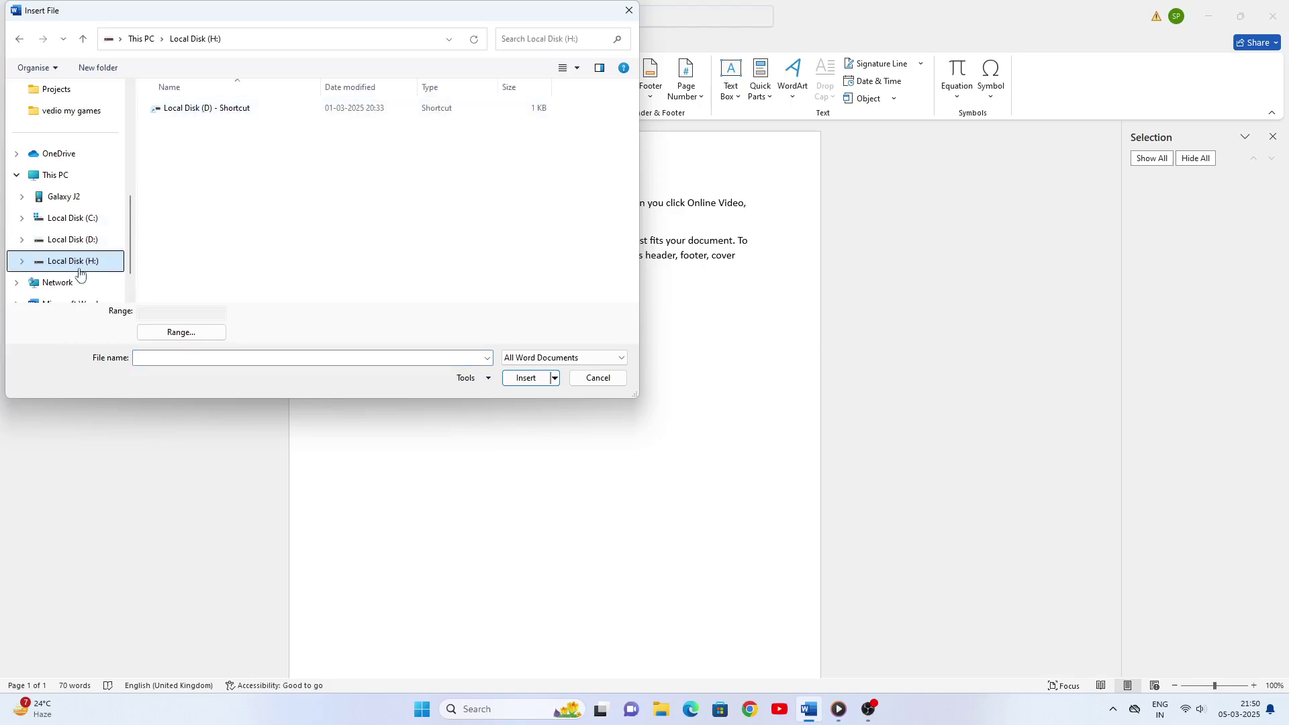
click(87, 239)
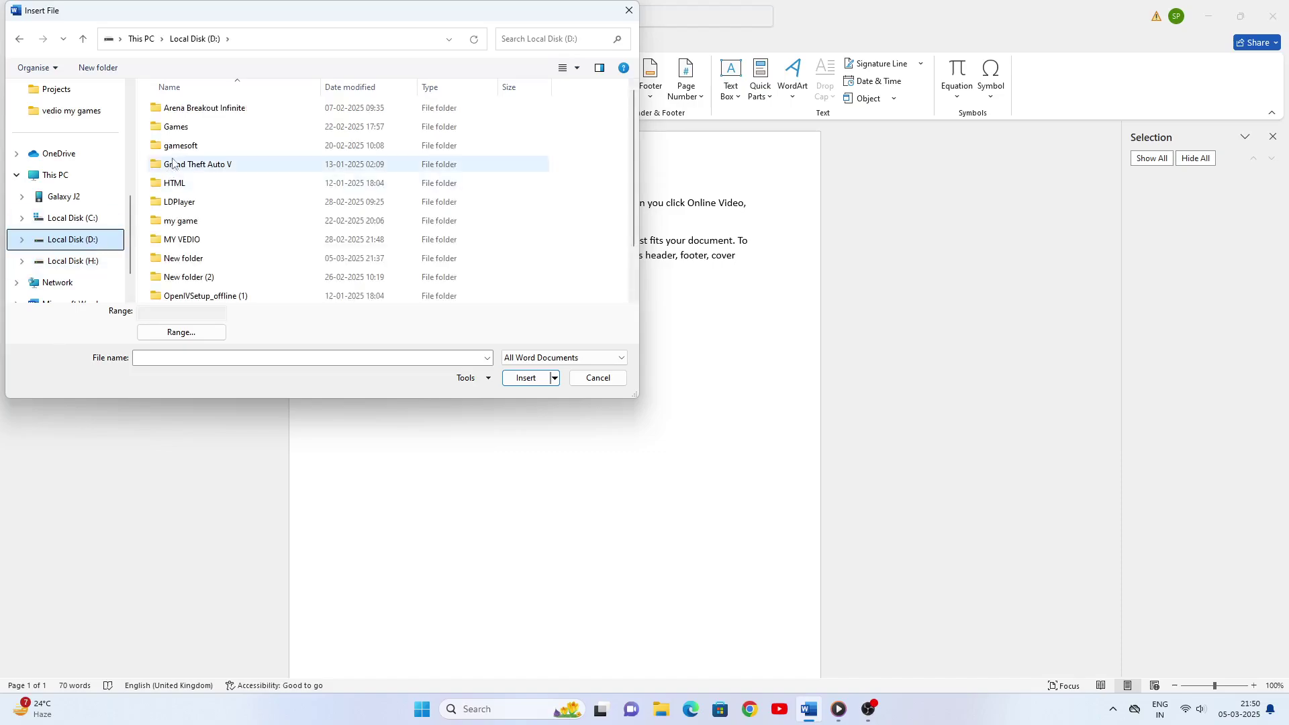
double_click(182, 128)
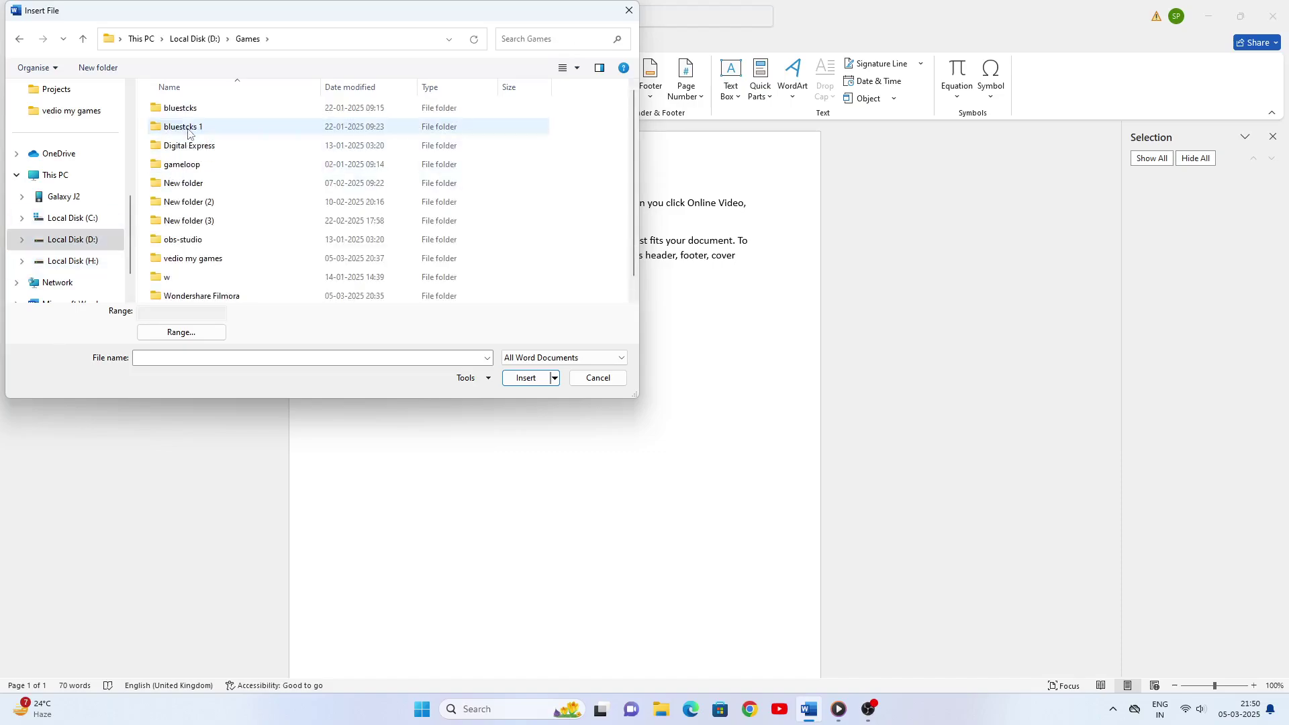
double_click(188, 131)
double_click(195, 109)
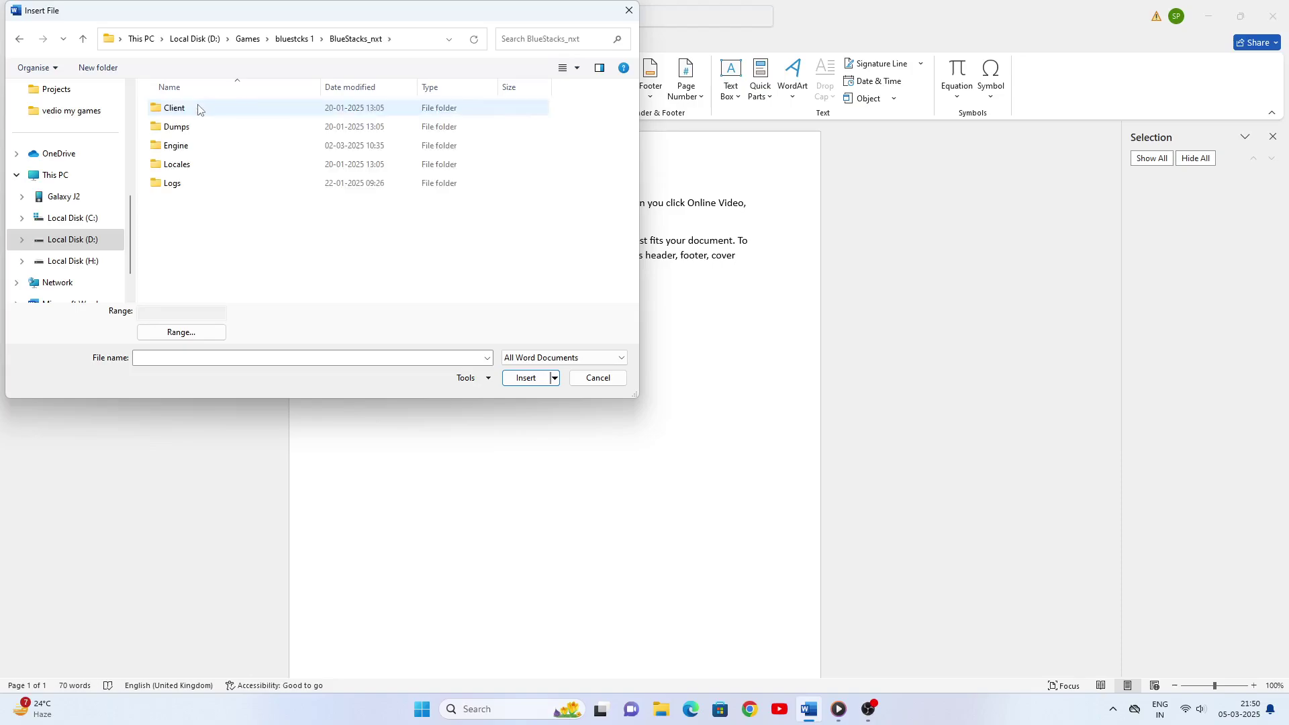
double_click(199, 109)
double_click(193, 110)
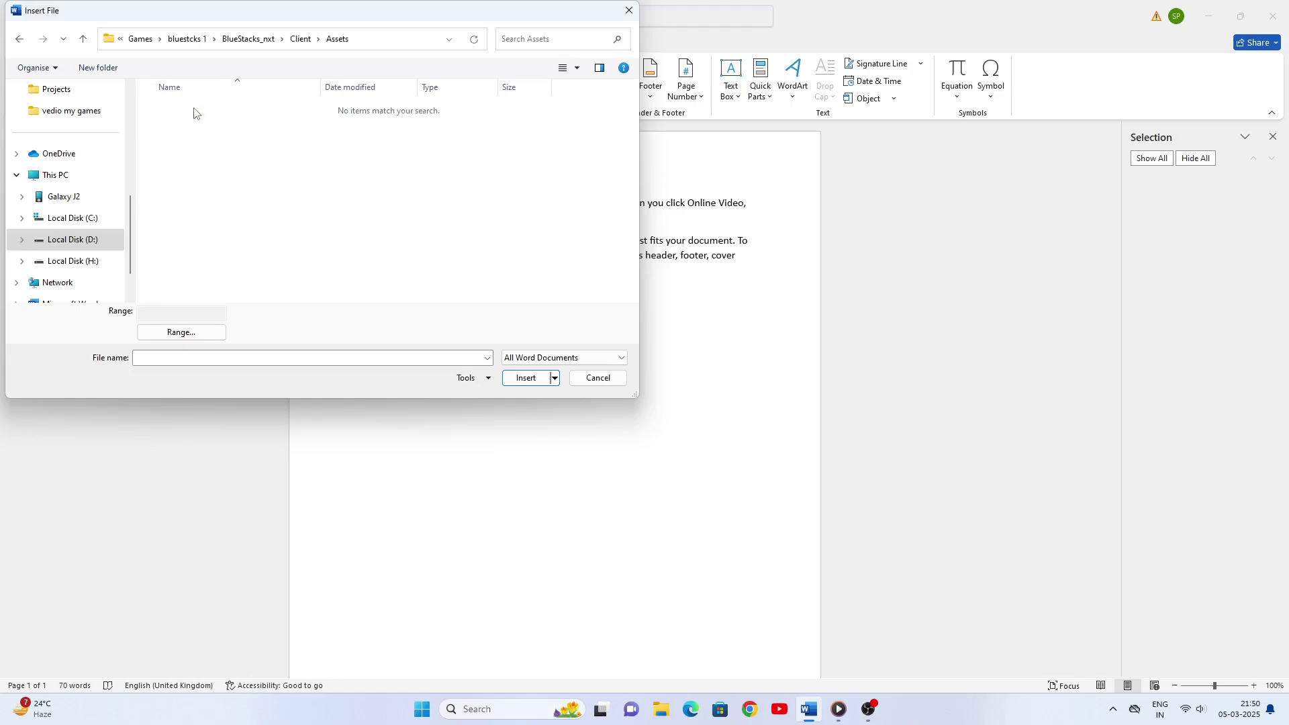
click(94, 261)
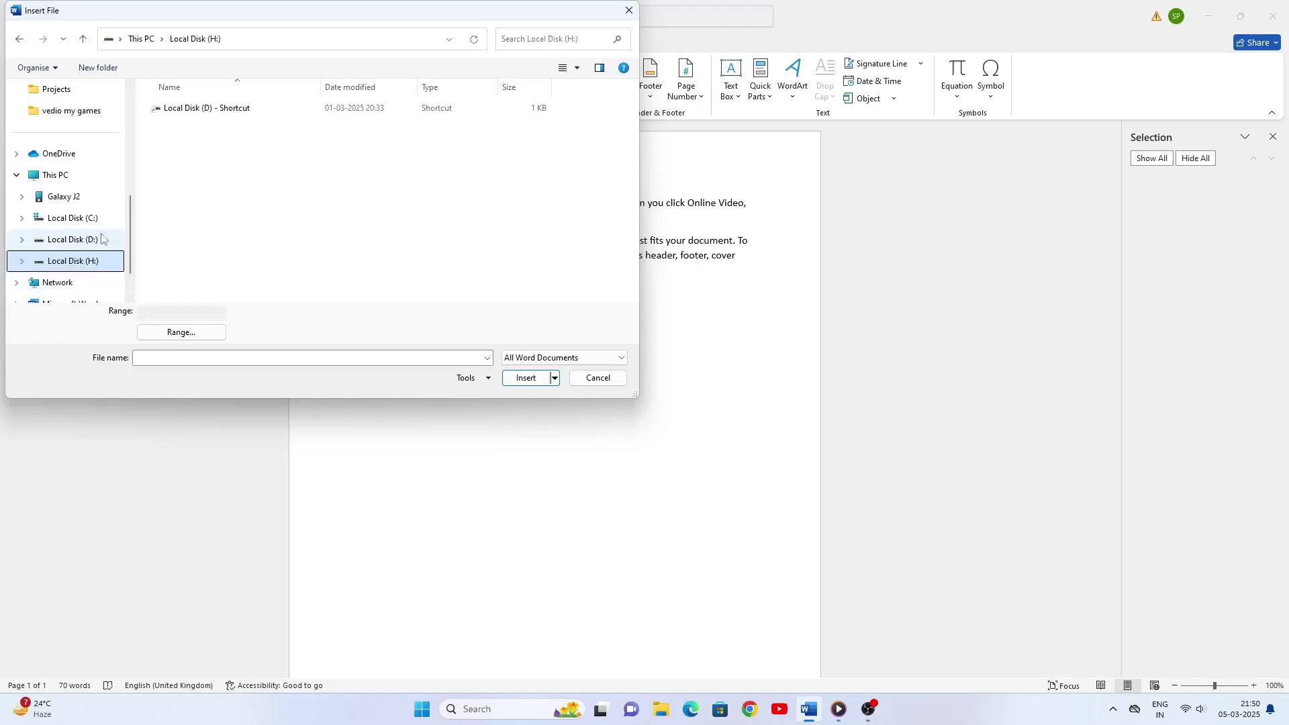
click(19, 39)
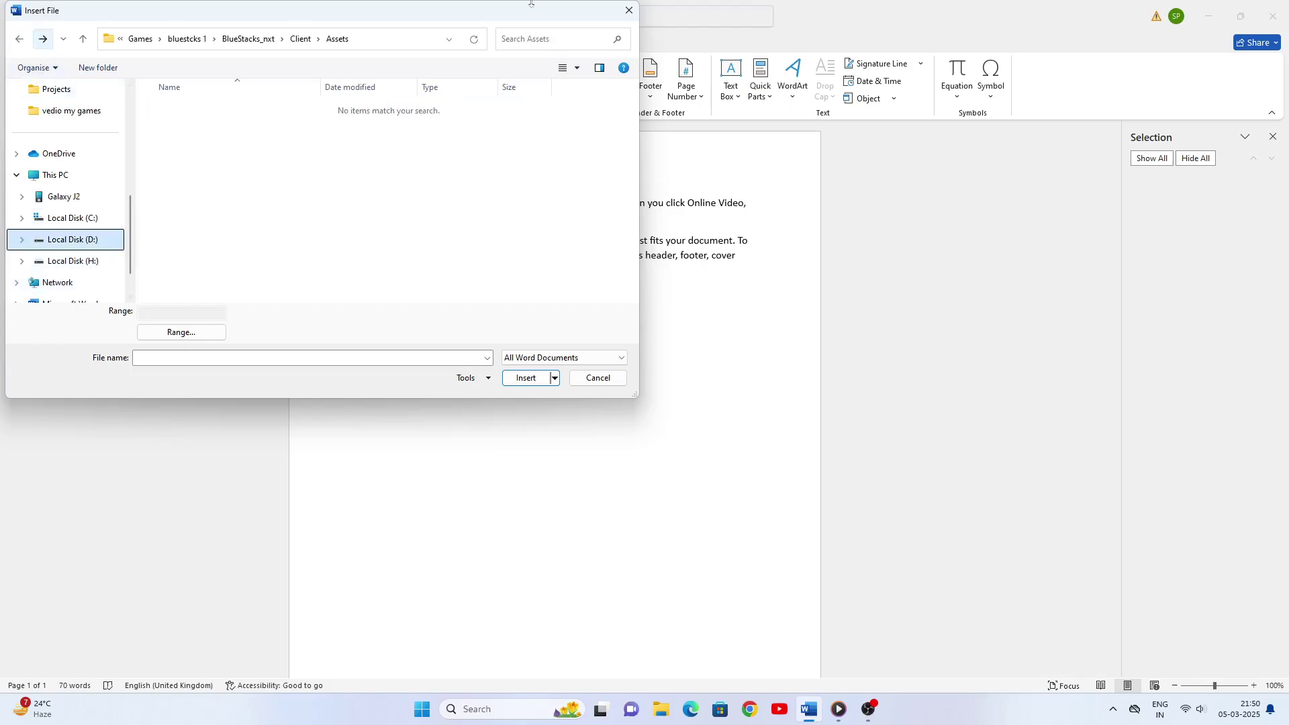
click(628, 11)
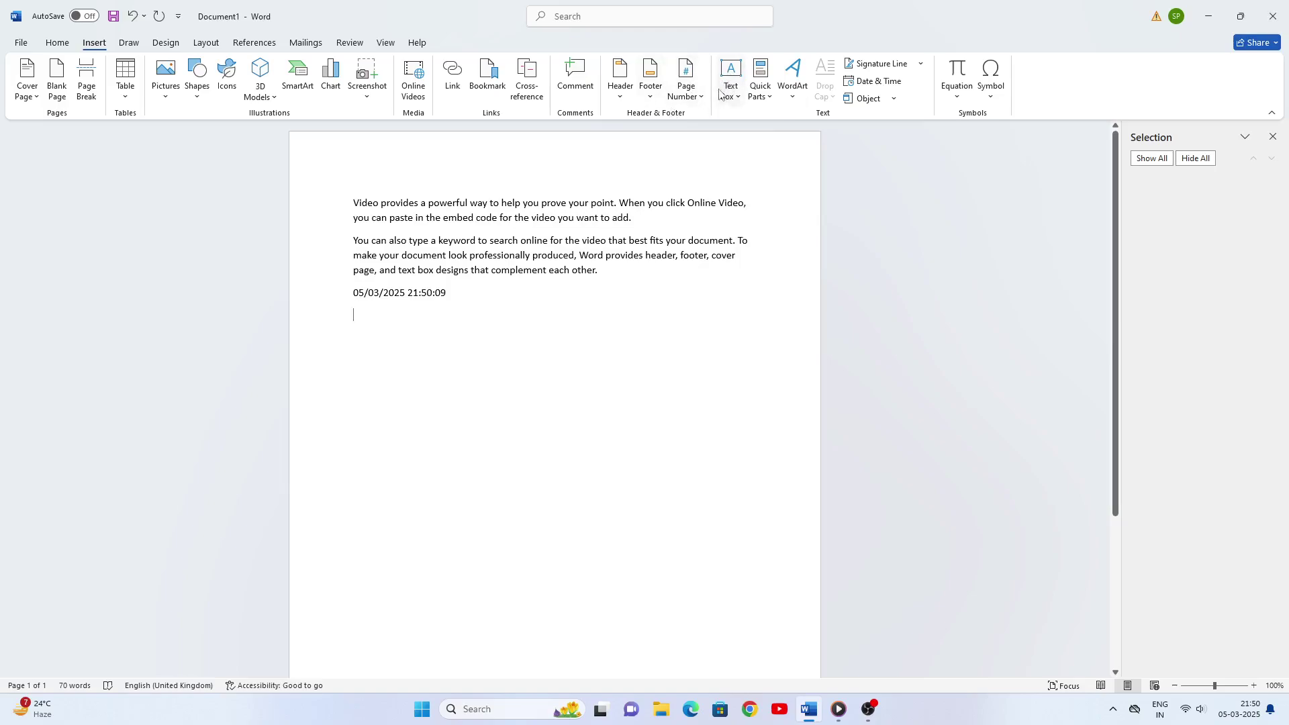